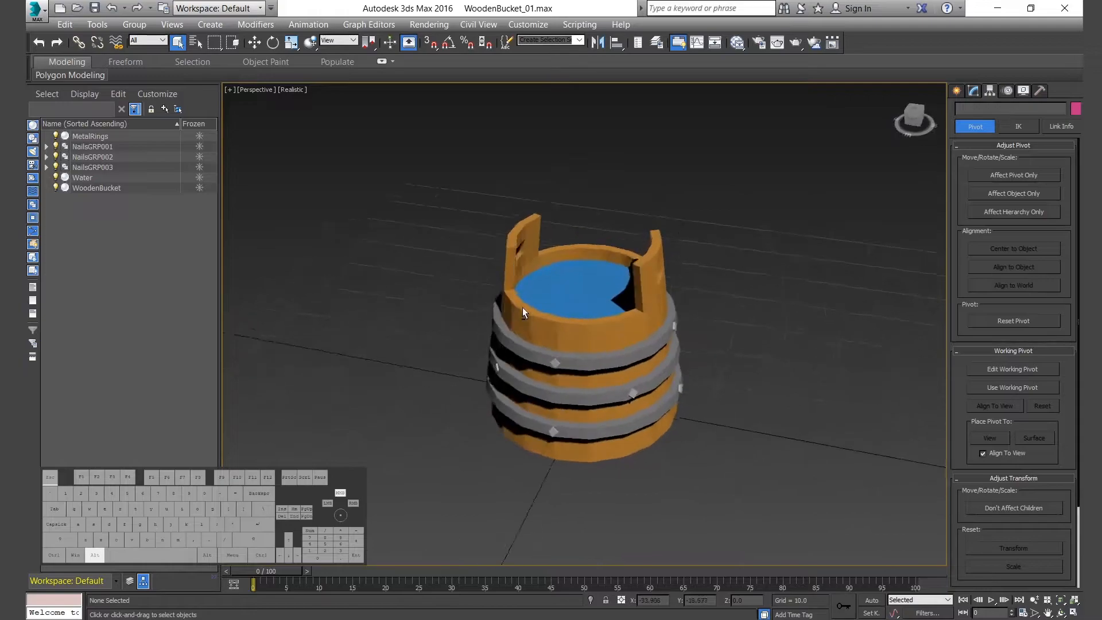
- Examine the finished bucket's separate parts: the WoodenBucket, MetalRings, three nail groups and Water
{"action": "left_click", "coordinate": [93, 188]}
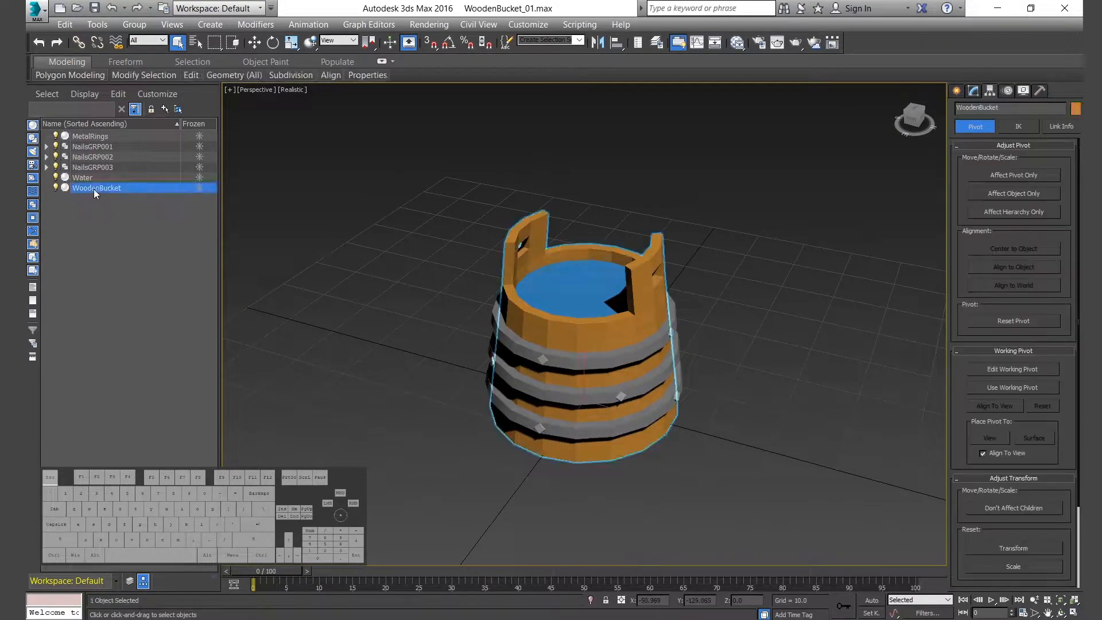
{"action": "left_click", "coordinate": [94, 137]}
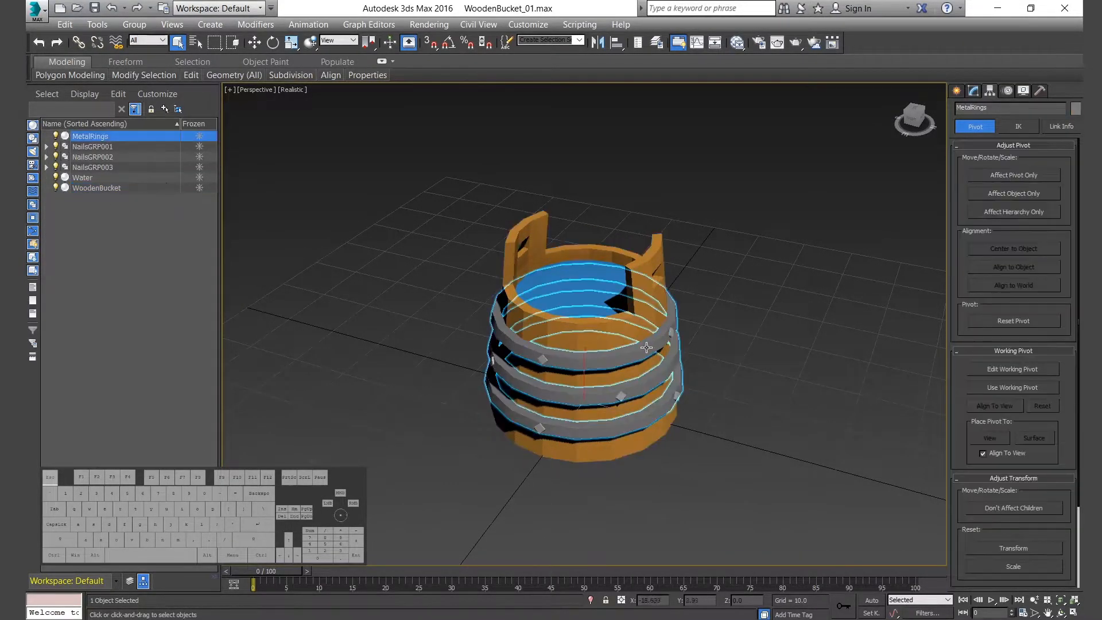
{"action": "left_click", "coordinate": [91, 147]}
{"action": "left_click", "coordinate": [92, 167], "text": "shift"}
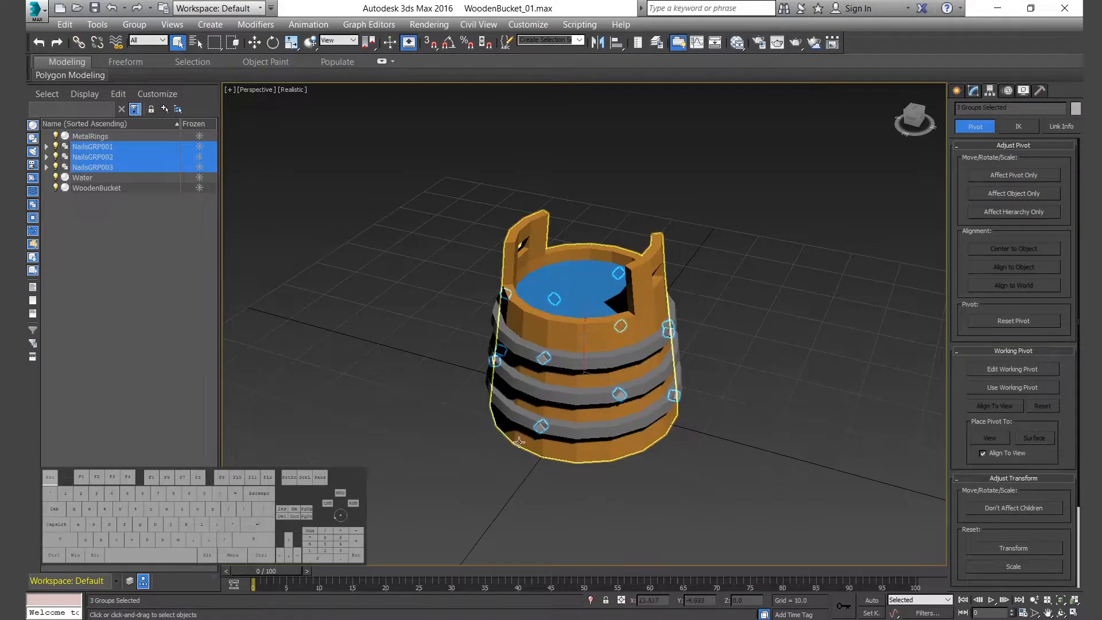
{"action": "left_click", "coordinate": [575, 281]}
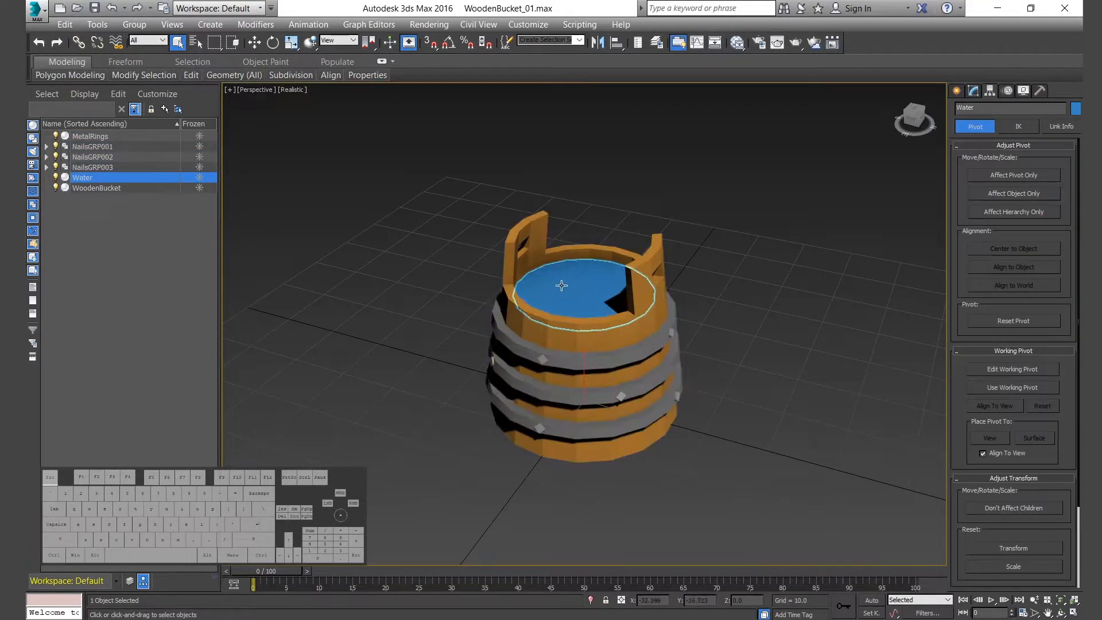
{"action": "left_click", "coordinate": [412, 386]}
{"action": "middle_click_drag", "start_coordinate": [412, 386], "coordinate": [356, 383], "text": "alt"}
{"action": "left_click", "coordinate": [897, 90]}
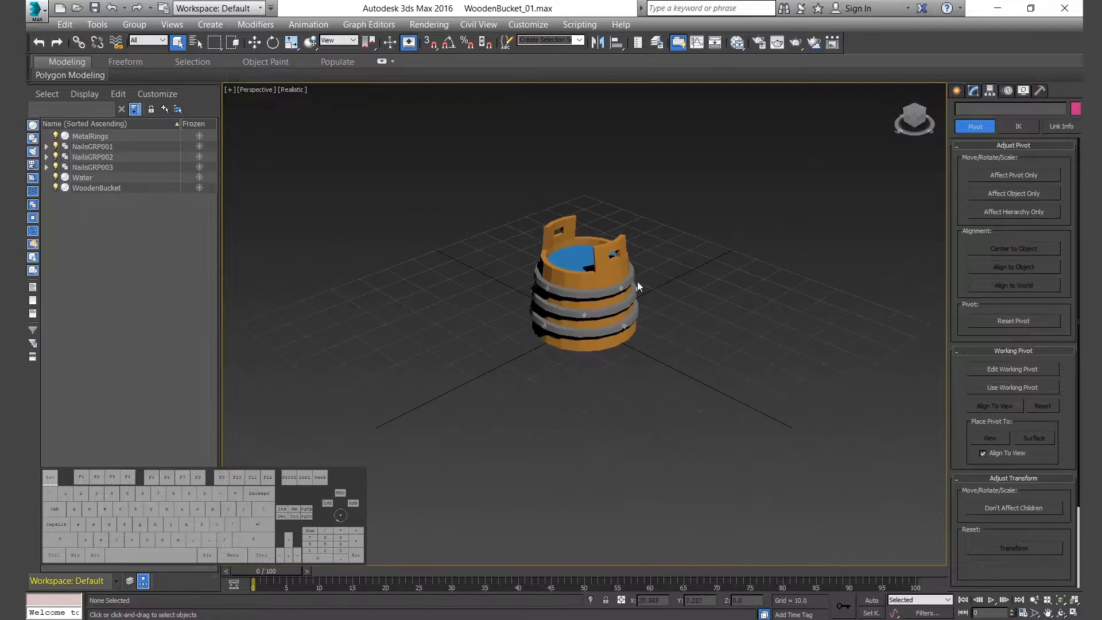
{"action": "scroll", "coordinate": [637, 281], "scroll_direction": "up", "scroll_amount": 4}
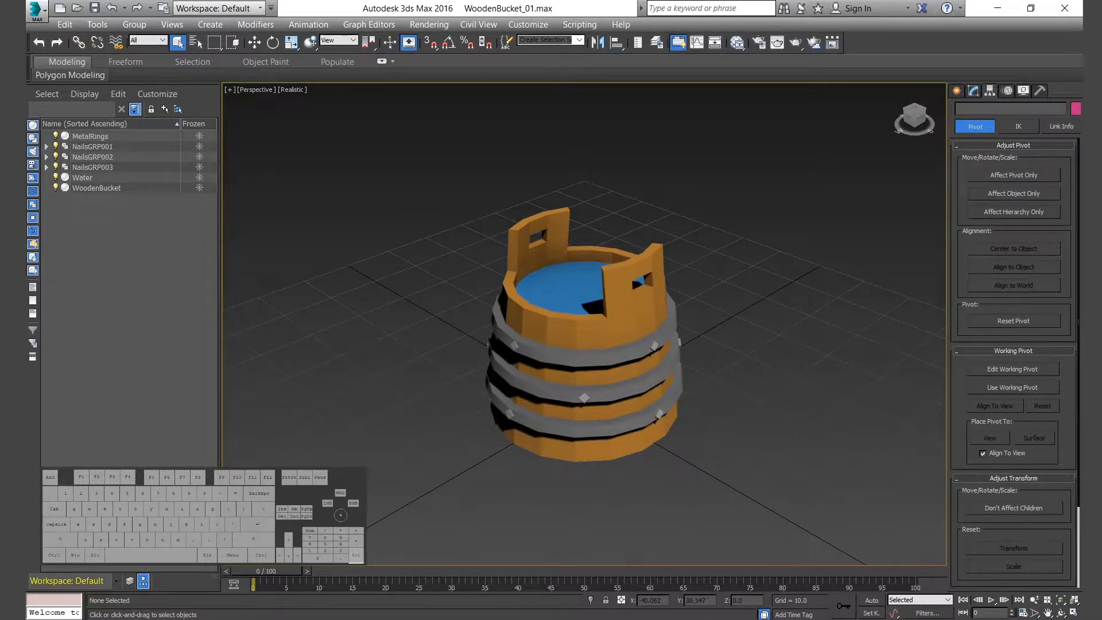
- Start a new empty scene in place of the WoodenBucket_01 reference
{"action": "left_click", "coordinate": [955, 90]}
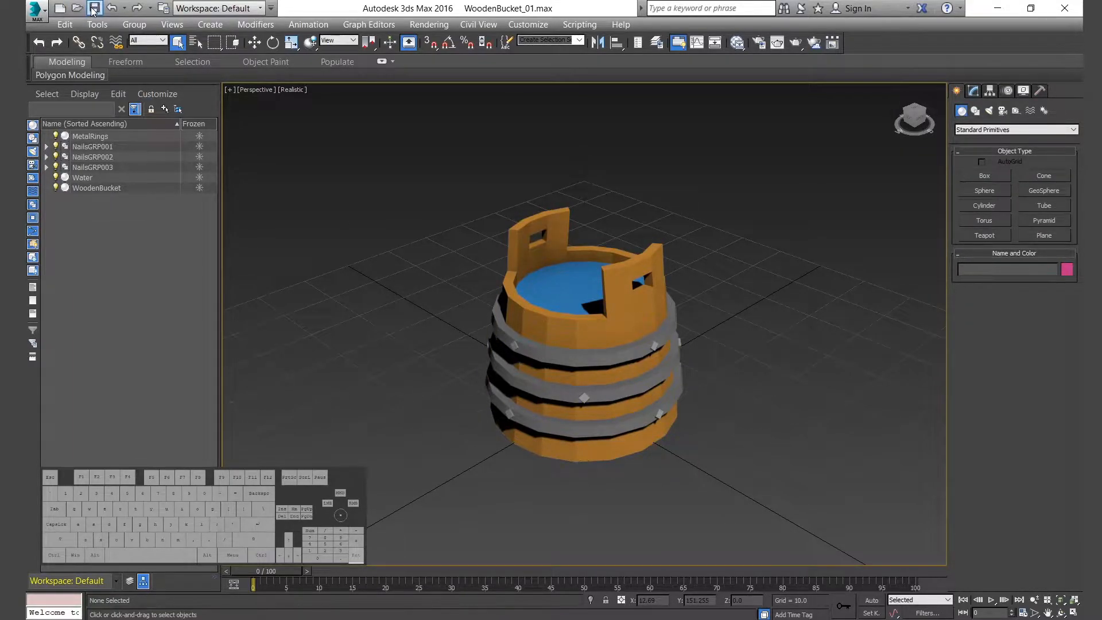
{"action": "left_click", "coordinate": [60, 9]}
{"action": "left_click", "coordinate": [530, 357]}
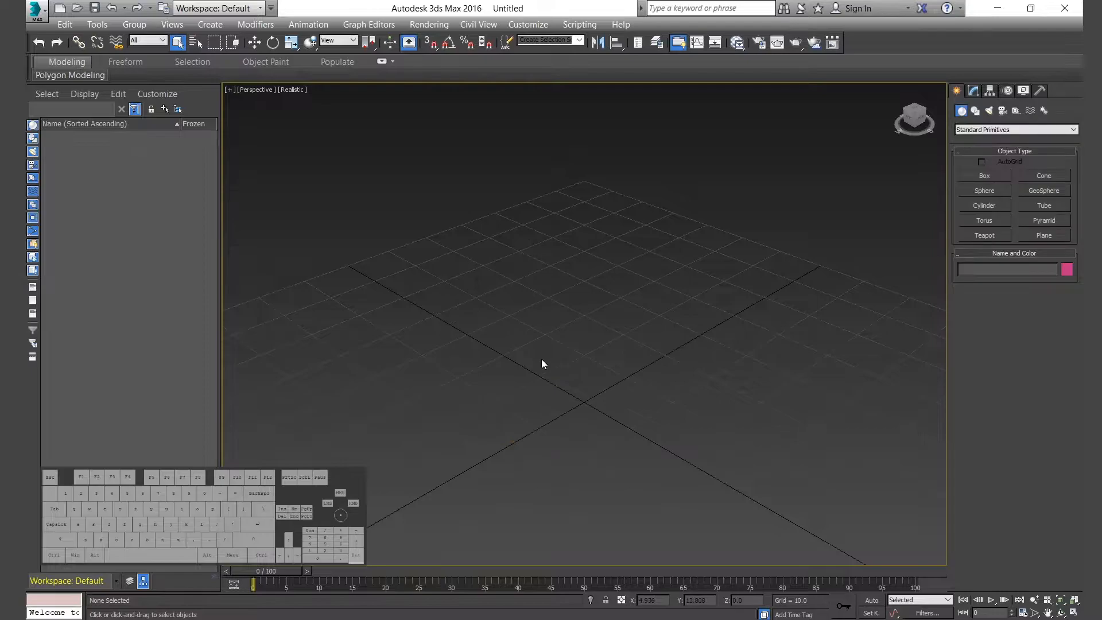
- Set the project folder to Chapter02-Assets inside LemoonArt's 3Ds Max folder
{"action": "left_click", "coordinate": [35, 9]}
{"action": "mouse_move", "coordinate": [114, 344]}
{"action": "left_click", "coordinate": [202, 74]}
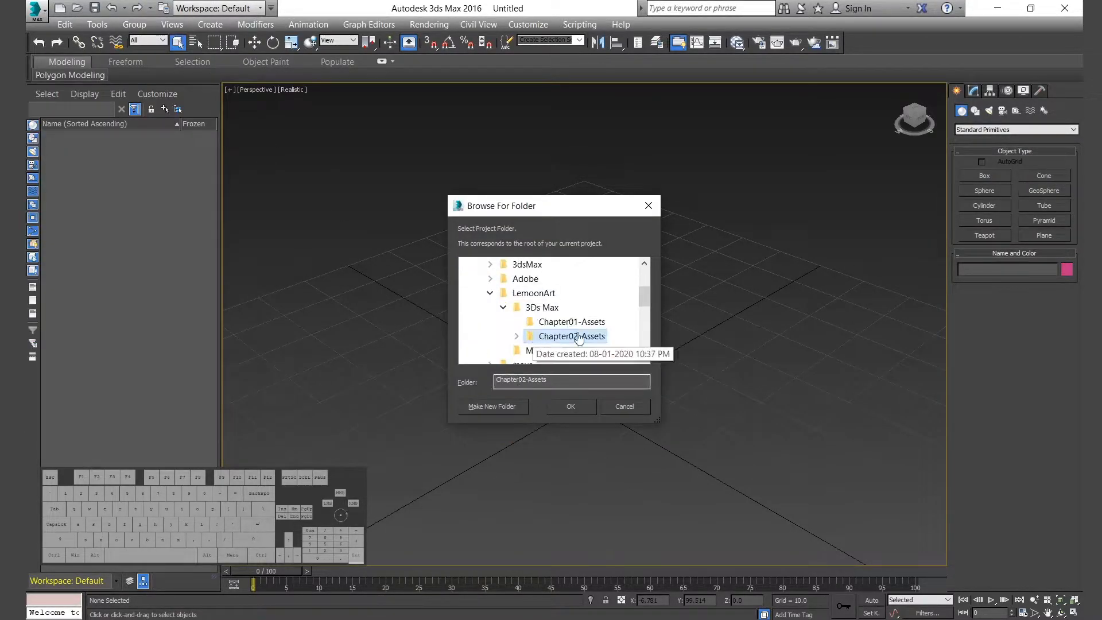
{"action": "left_click", "coordinate": [566, 341]}
{"action": "left_click", "coordinate": [572, 406]}
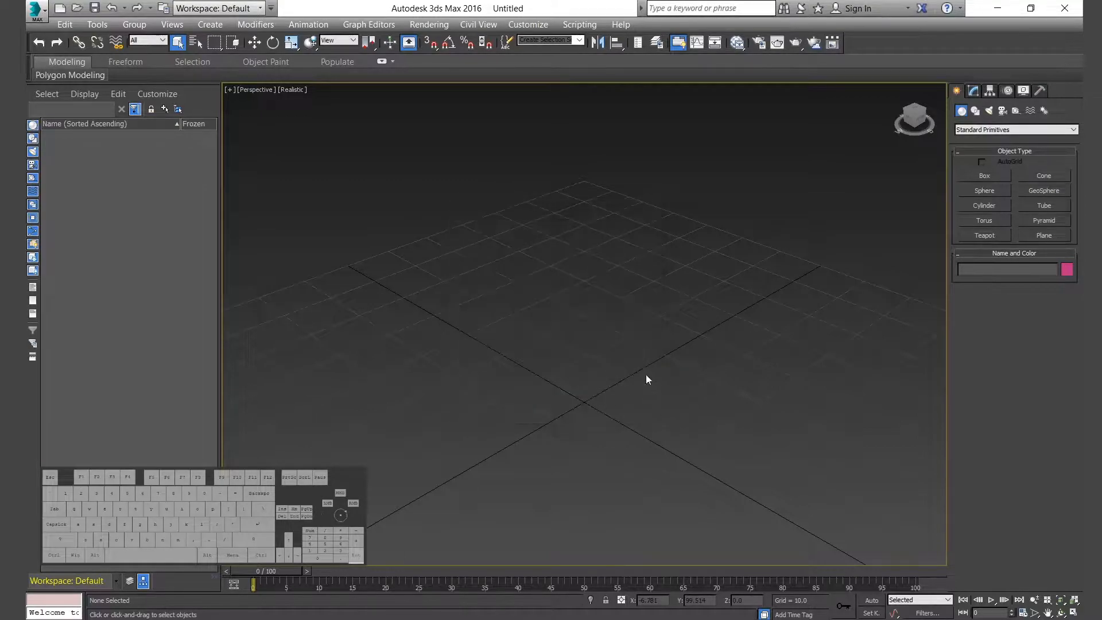
- Save the empty scene as WoodenBucket_02.max in the project's scenes folder
{"action": "left_click", "coordinate": [36, 9]}
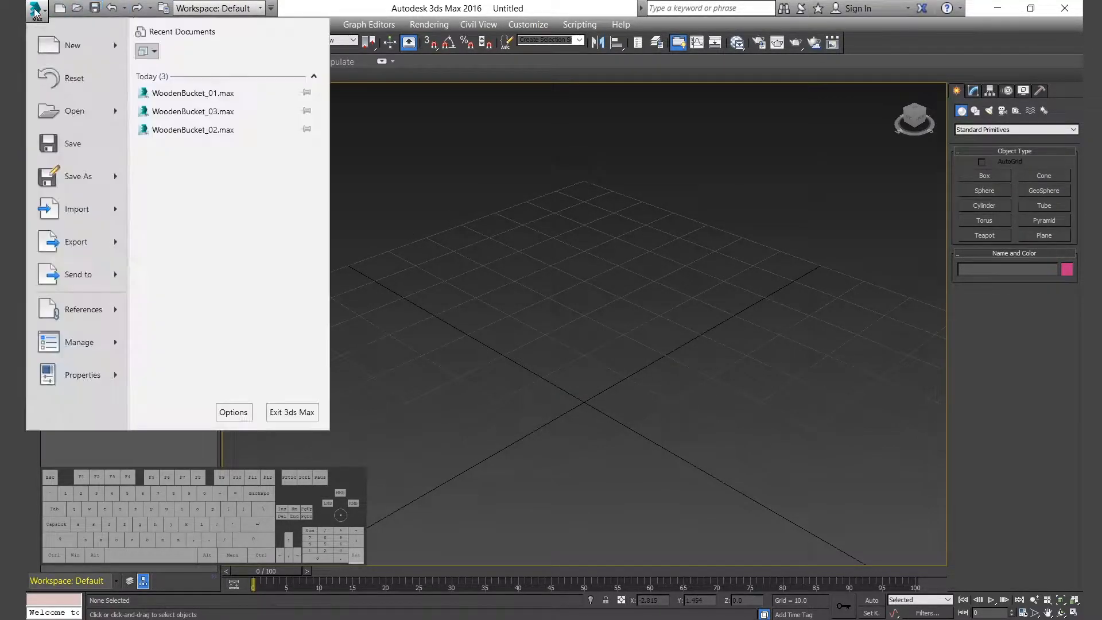
{"action": "left_click", "coordinate": [46, 179]}
{"action": "left_click", "coordinate": [187, 95]}
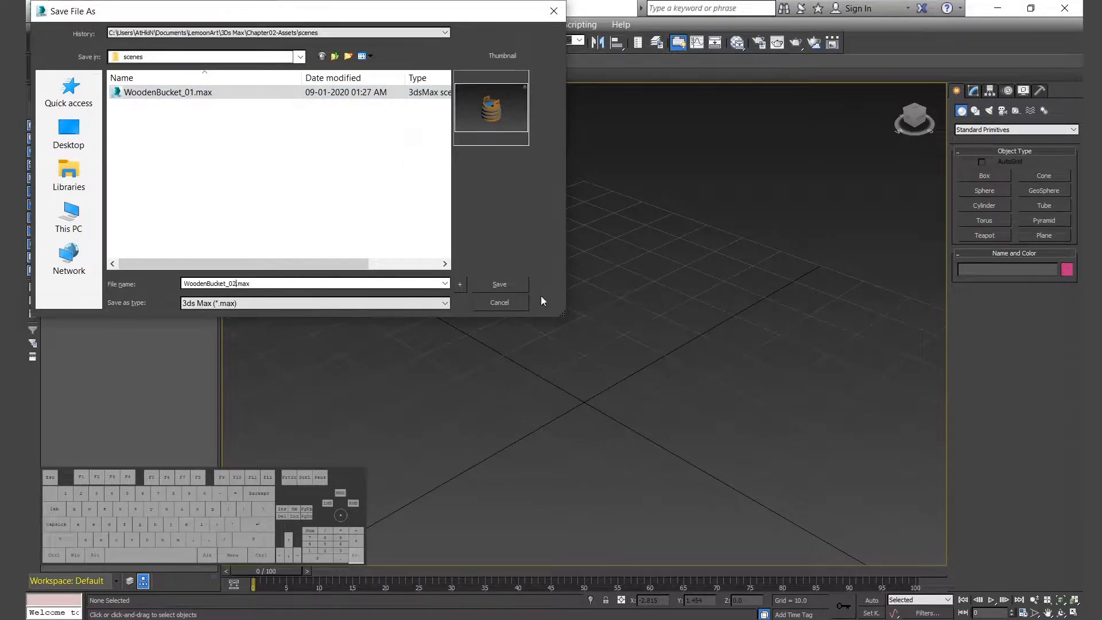
{"action": "left_click", "coordinate": [514, 285]}
- Show the four-viewport layout and change the Orthographic viewport to the Left view
{"action": "scroll", "coordinate": [534, 375], "scroll_direction": "down", "scroll_amount": 2}
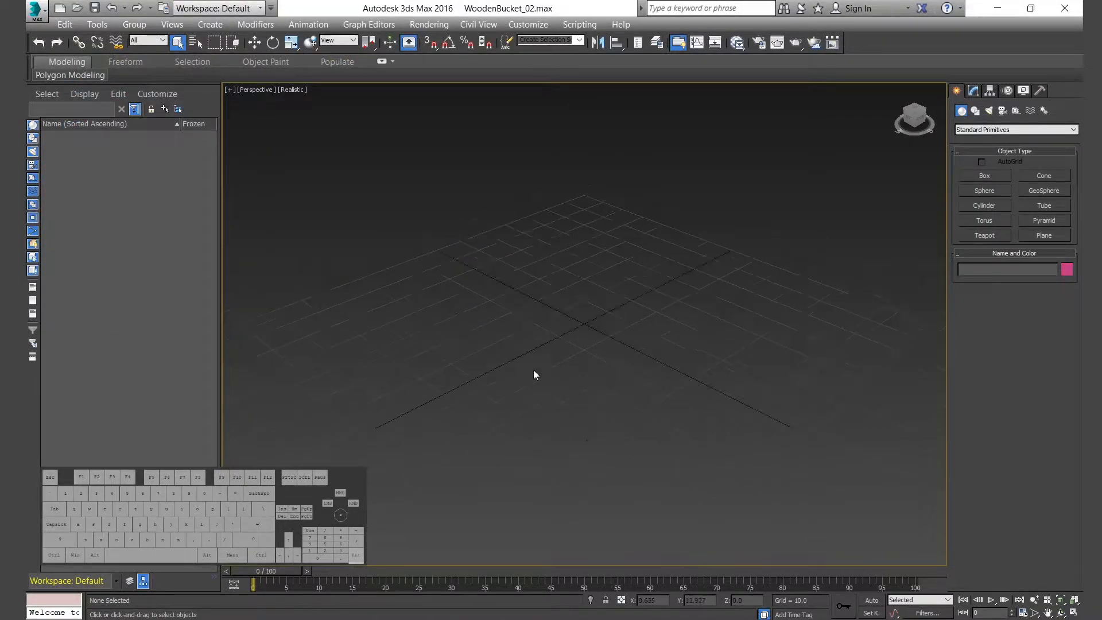
{"action": "key", "text": "alt+w"}
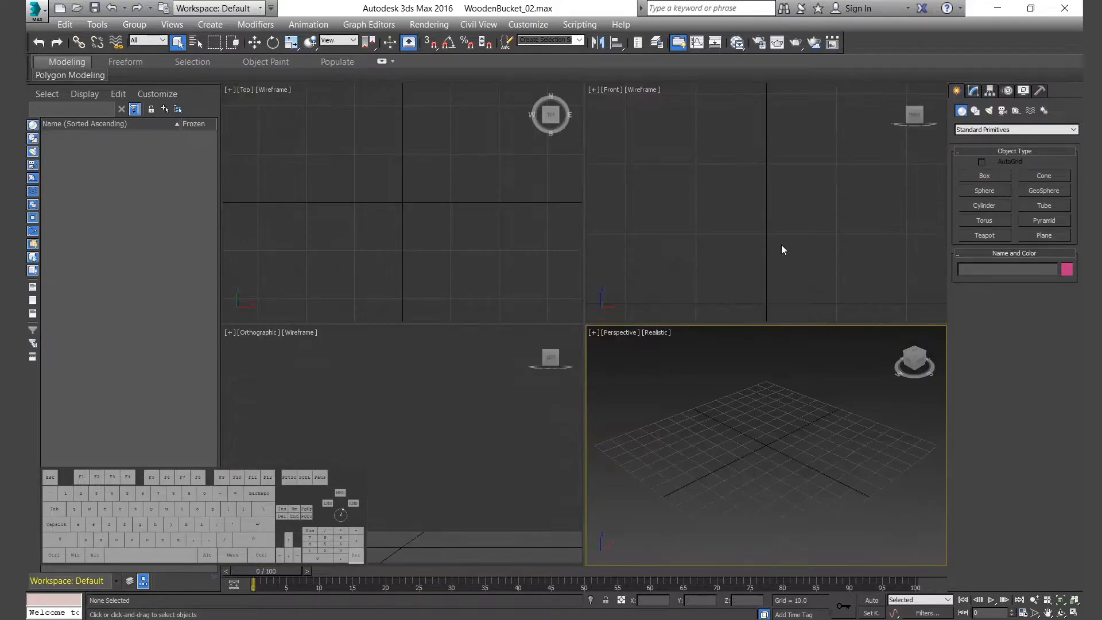
{"action": "left_click", "coordinate": [437, 402]}
{"action": "key", "text": "l"}
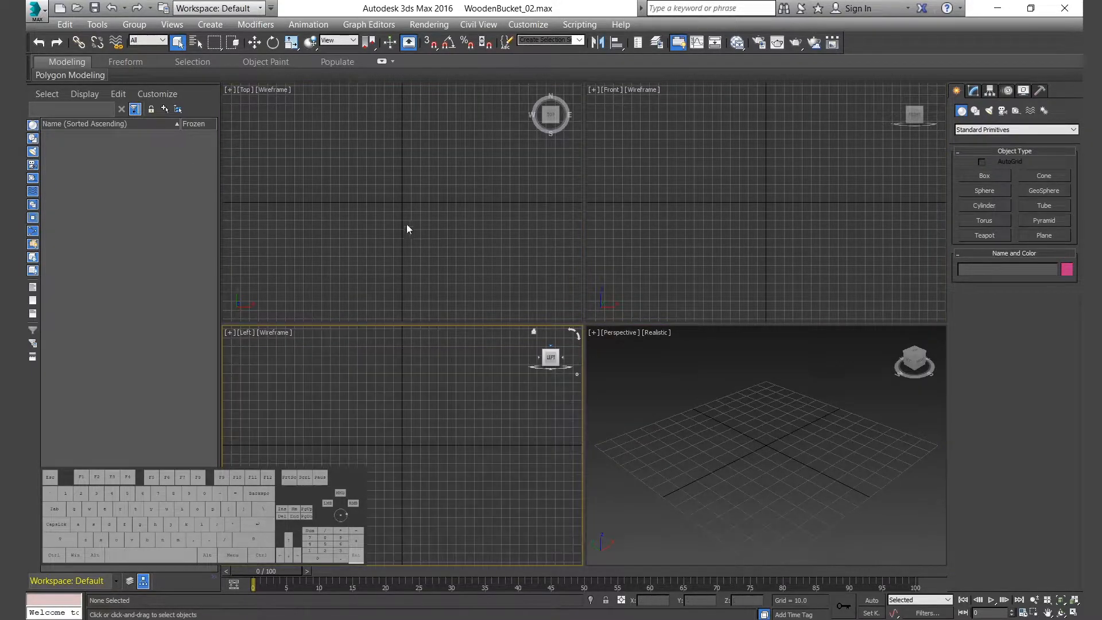
- Draw a tapered cone at the grid centre in the perspective view, about 33 units high with a top radius of about 14.7
{"action": "left_click", "coordinate": [747, 462]}
{"action": "left_click", "coordinate": [1048, 175]}
{"action": "left_click_drag", "start_coordinate": [766, 444], "coordinate": [791, 457]}
{"action": "left_click", "coordinate": [786, 398]}
{"action": "left_click", "coordinate": [784, 410]}
{"action": "right_click", "coordinate": [783, 410]}
- Set the cone's Radius 1 to 15, Radius 2 to 12 and Height to 22
{"action": "left_click", "coordinate": [972, 91]}
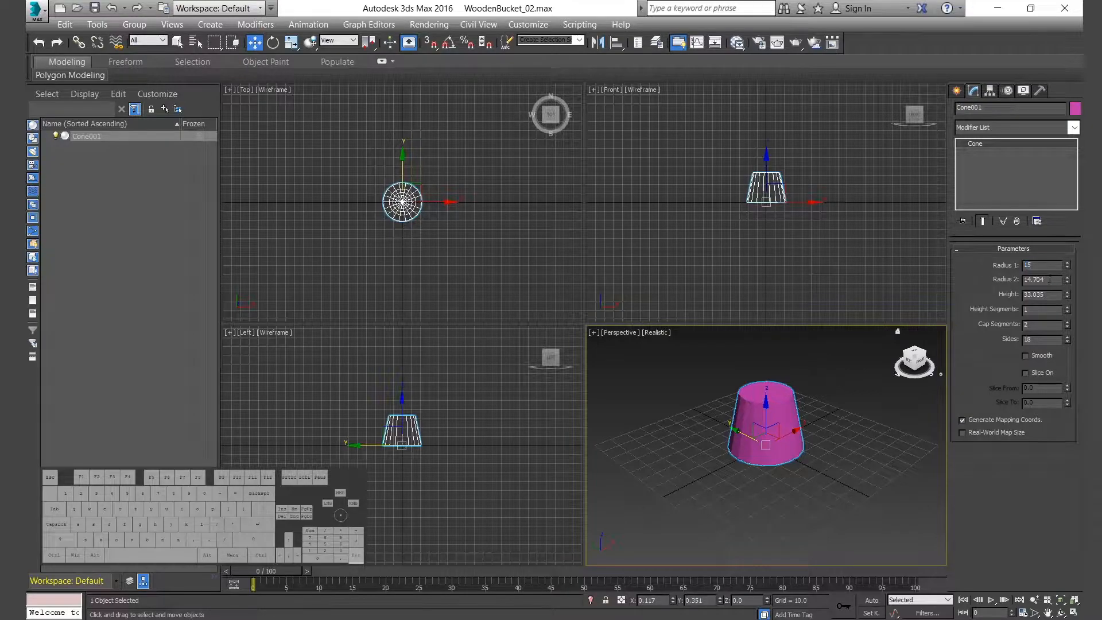
{"action": "type", "text": "15"}
{"action": "key", "text": "Tab"}
{"action": "key", "text": "Tab"}
{"action": "type", "text": "22"}
{"action": "key", "text": "Tab"}
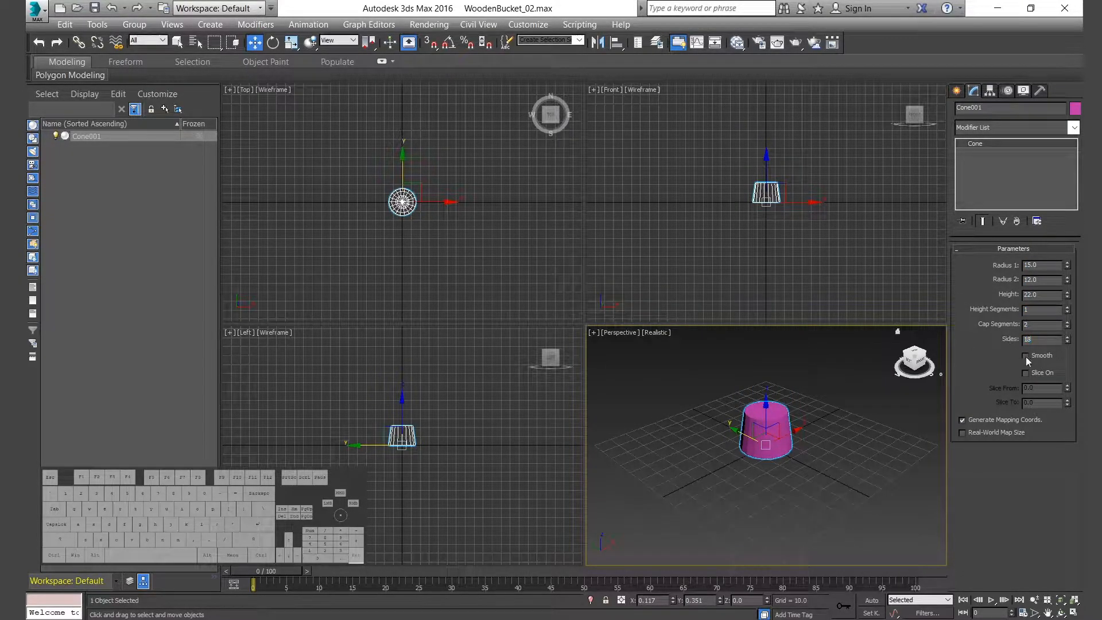
{"action": "left_click", "coordinate": [815, 457]}
{"action": "left_click", "coordinate": [777, 431]}
- Rename the cone as WoodenBucket and change its object colour to orange
{"action": "left_click_drag", "start_coordinate": [1004, 109], "coordinate": [843, 104]}
{"action": "type", "text": "WoodenBucket"}
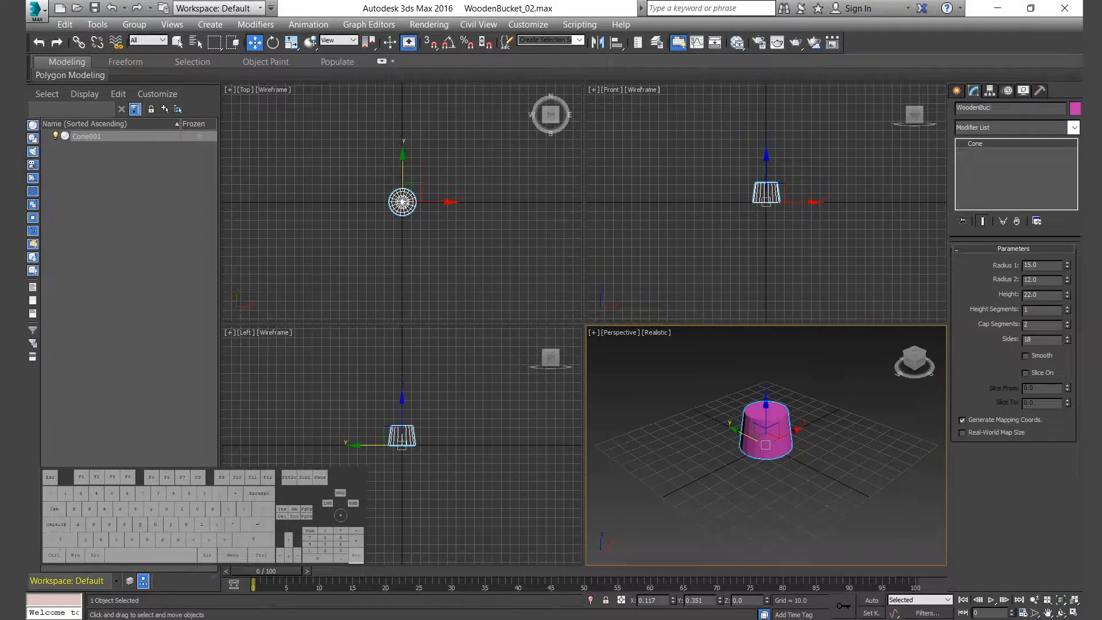
{"action": "left_click", "coordinate": [1074, 109]}
{"action": "left_click", "coordinate": [464, 325]}
{"action": "left_click", "coordinate": [630, 388]}
{"action": "left_click", "coordinate": [809, 459]}
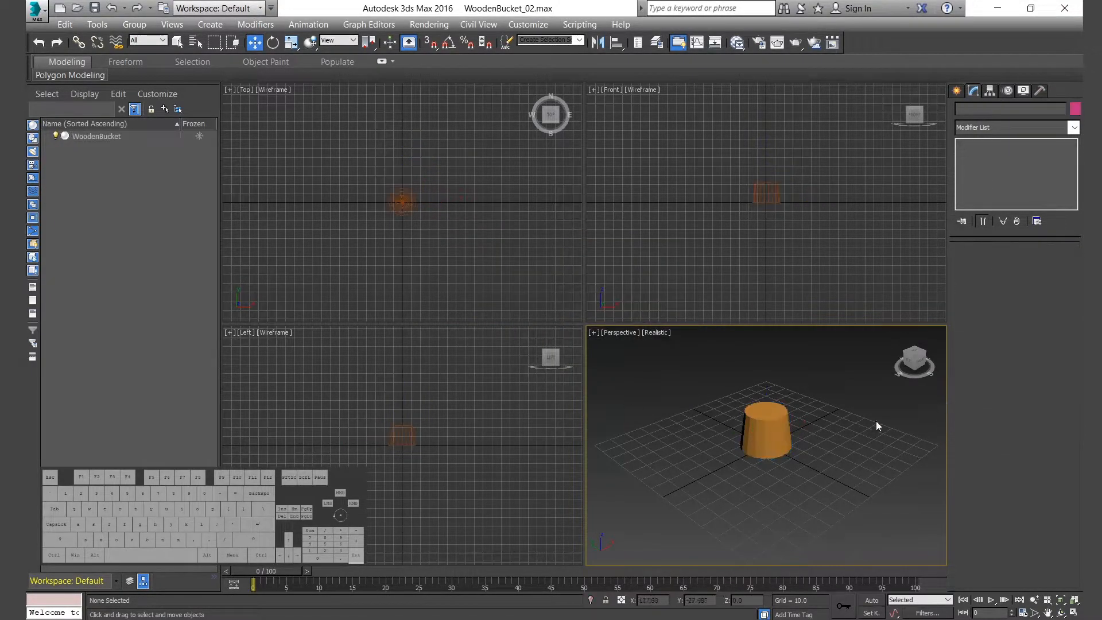
- Fit the bucket in all viewports, maximize the perspective view and display edged faces
{"action": "key", "text": "ctrl+shift+z"}
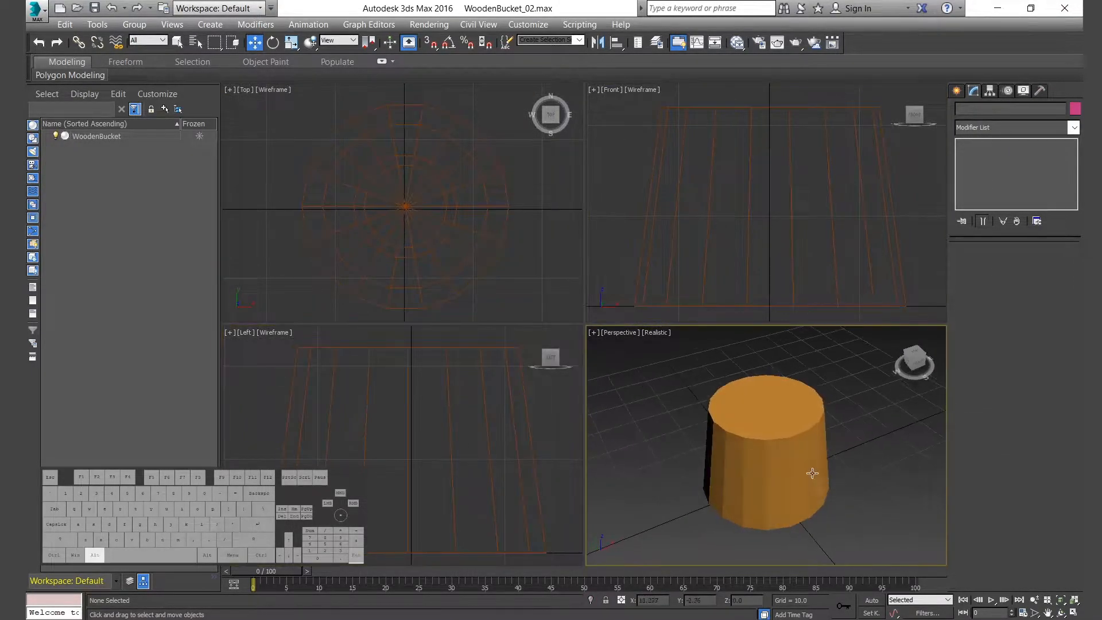
{"action": "key", "text": "alt+w"}
{"action": "middle_click_drag", "start_coordinate": [715, 458], "coordinate": [720, 435], "text": "alt"}
{"action": "left_click", "coordinate": [597, 345]}
{"action": "key", "text": "F4"}
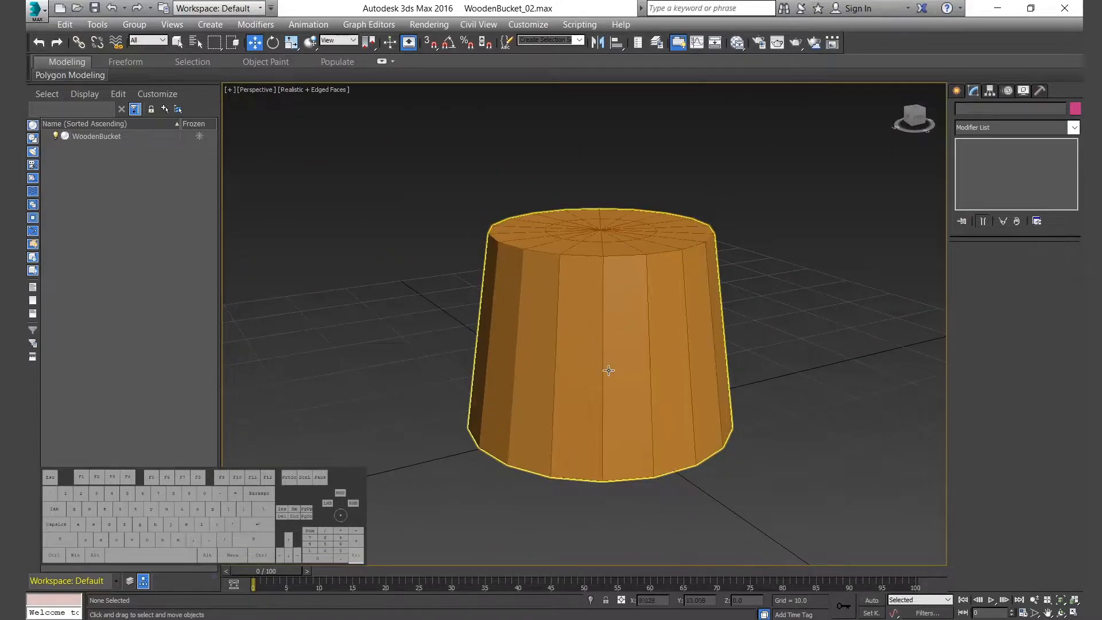
- Clone the WoodenBucket along the X axis as one instance named MetalRing
{"action": "left_click", "coordinate": [610, 302]}
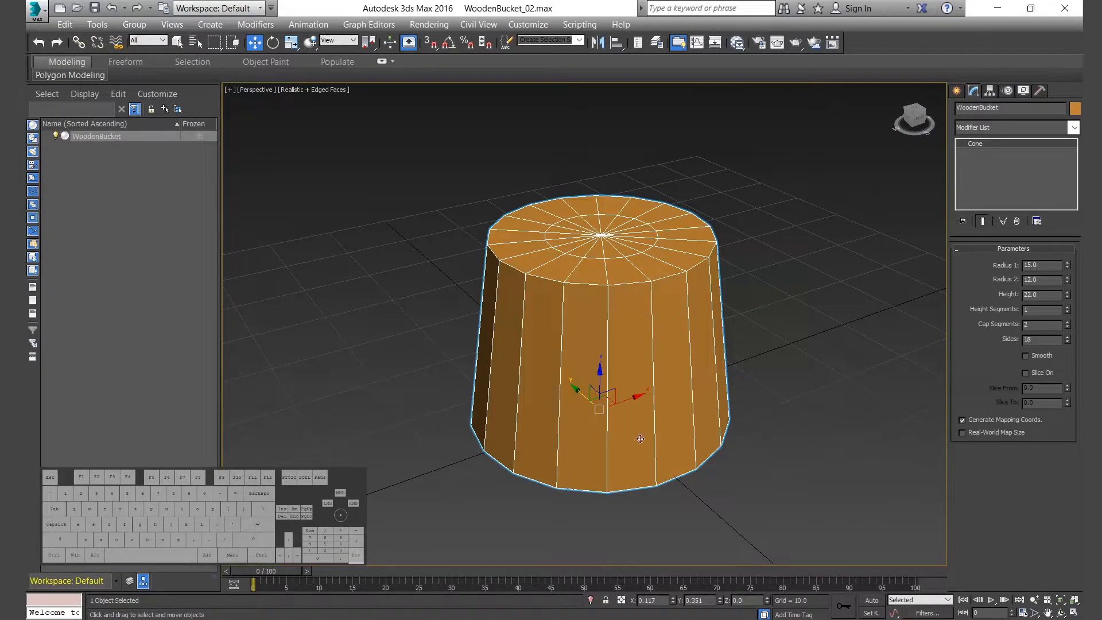
{"action": "left_click_drag", "start_coordinate": [643, 407], "coordinate": [502, 453], "text": "shift"}
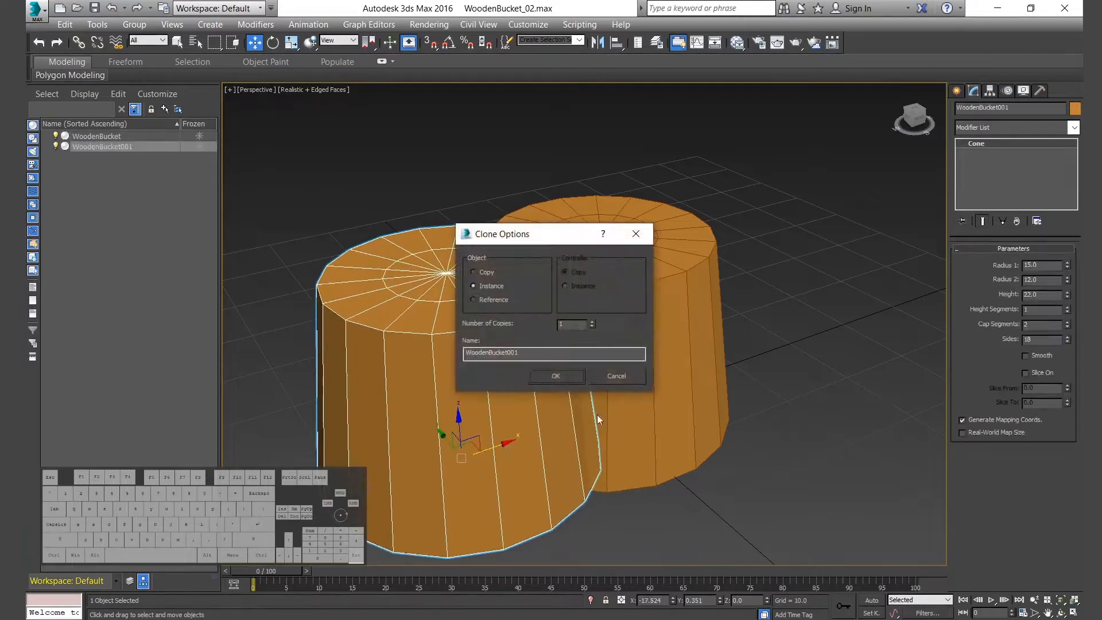
{"action": "left_click_drag", "start_coordinate": [516, 353], "coordinate": [464, 353]}
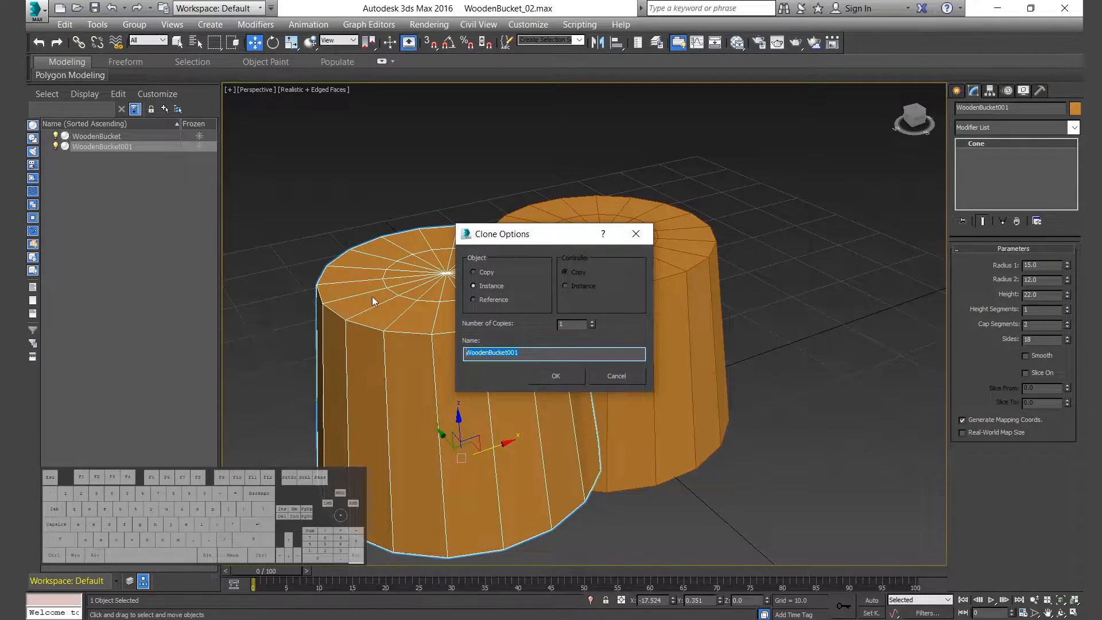
{"action": "type", "text": "Metal"}
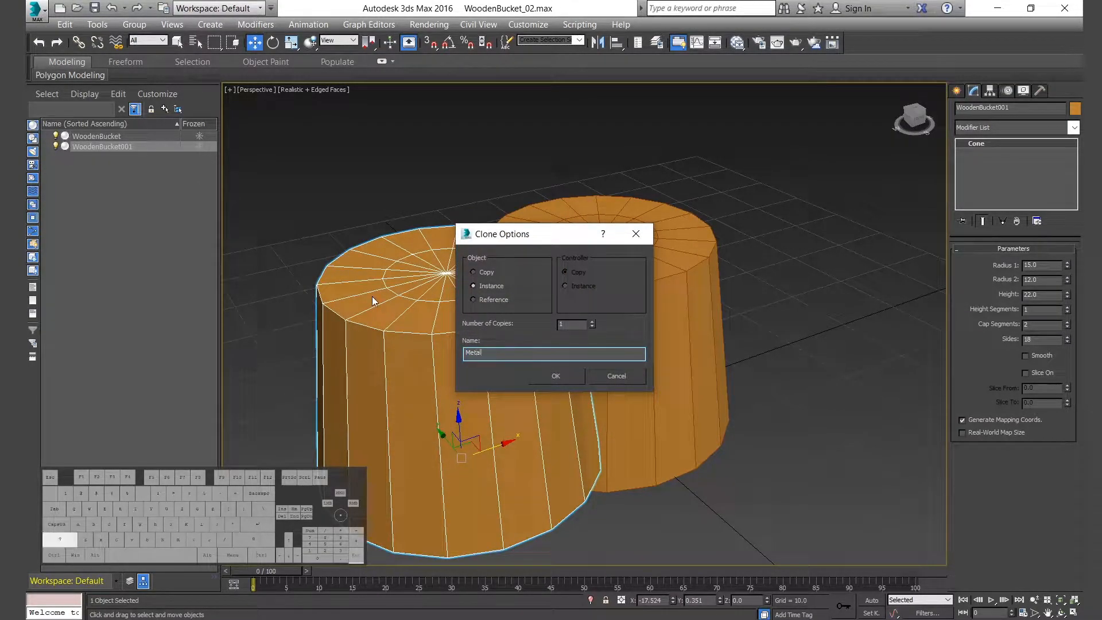
{"action": "type", "text": "Ring"}
{"action": "left_click", "coordinate": [550, 375]}
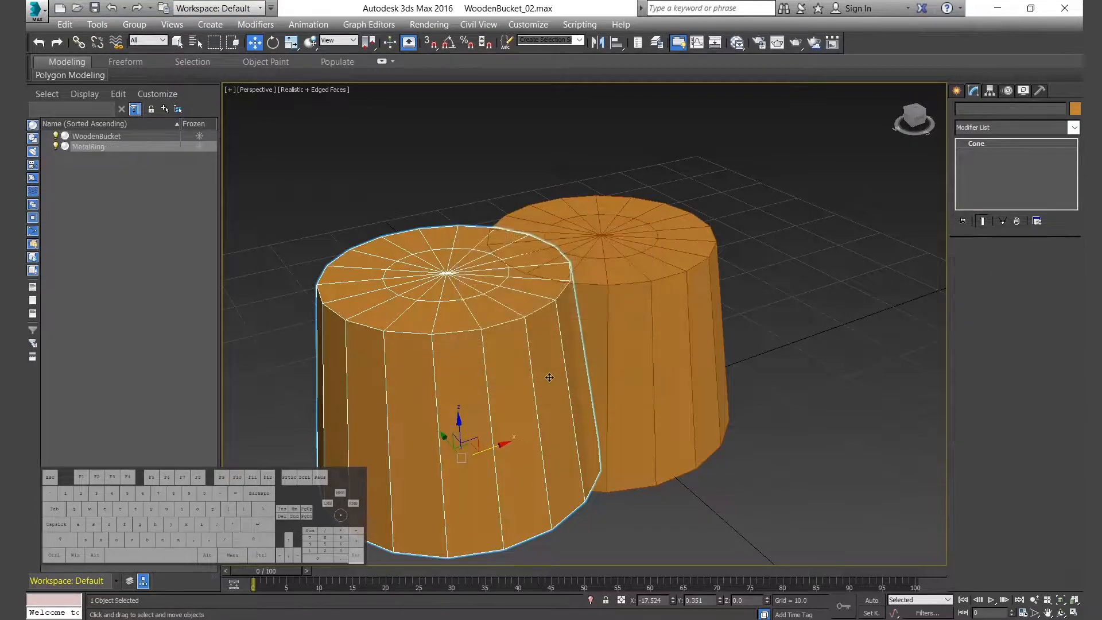
- Zero the MetalRing's Y position and move it clear of the bucket to about -37.9 in X
{"action": "right_click", "coordinate": [720, 600]}
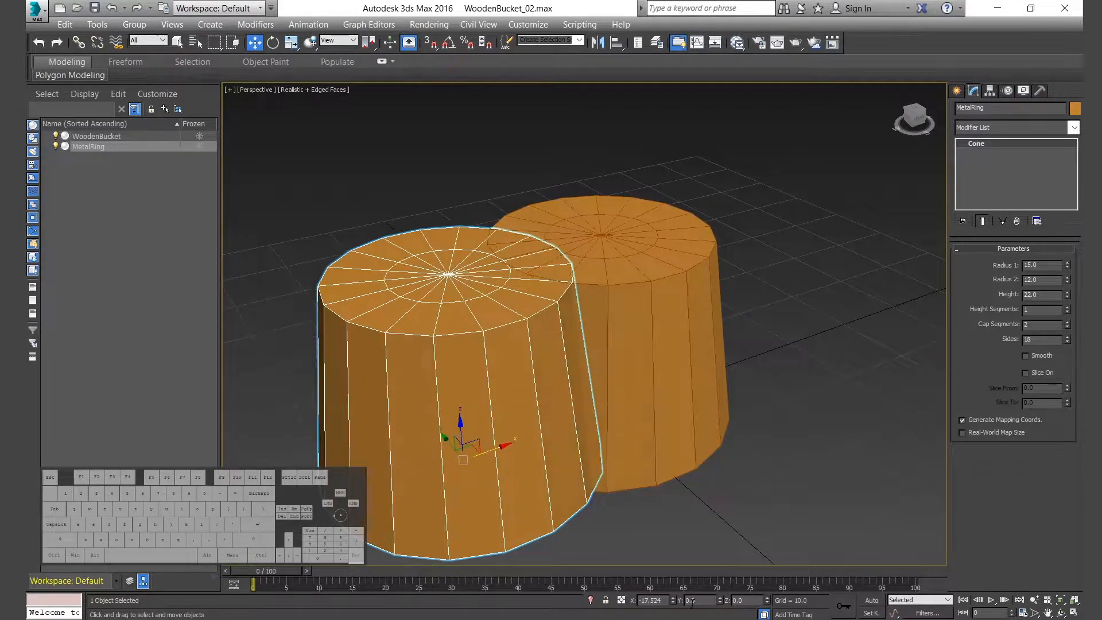
{"action": "right_click", "coordinate": [673, 601]}
{"action": "left_click_drag", "start_coordinate": [636, 396], "coordinate": [294, 512]}
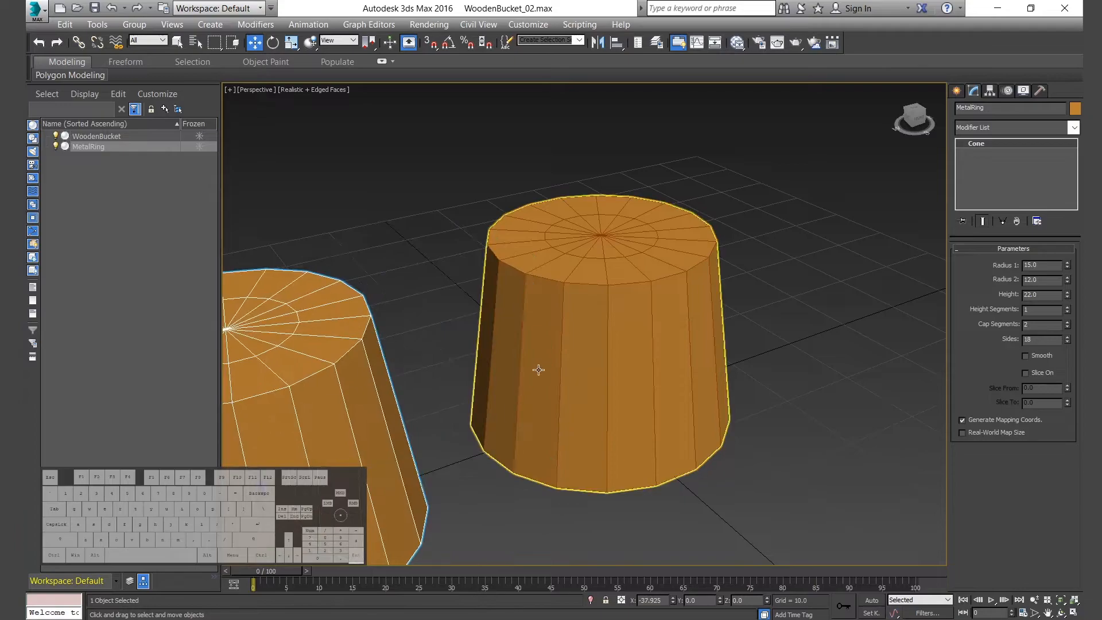
- Change the MetalRing's object colour to dark grey with a colour value of 25
{"action": "left_click", "coordinate": [1074, 109]}
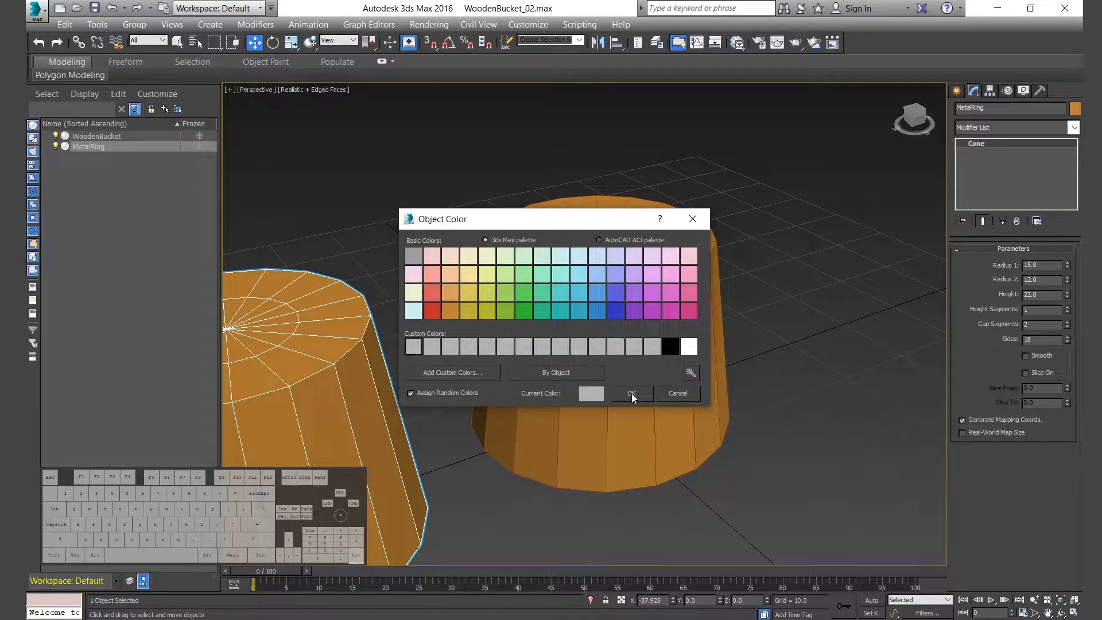
{"action": "left_click", "coordinate": [591, 396]}
{"action": "left_click_drag", "start_coordinate": [727, 181], "coordinate": [622, 181]}
{"action": "type", "text": "25"}
{"action": "left_click", "coordinate": [671, 231]}
{"action": "left_click", "coordinate": [631, 393]}
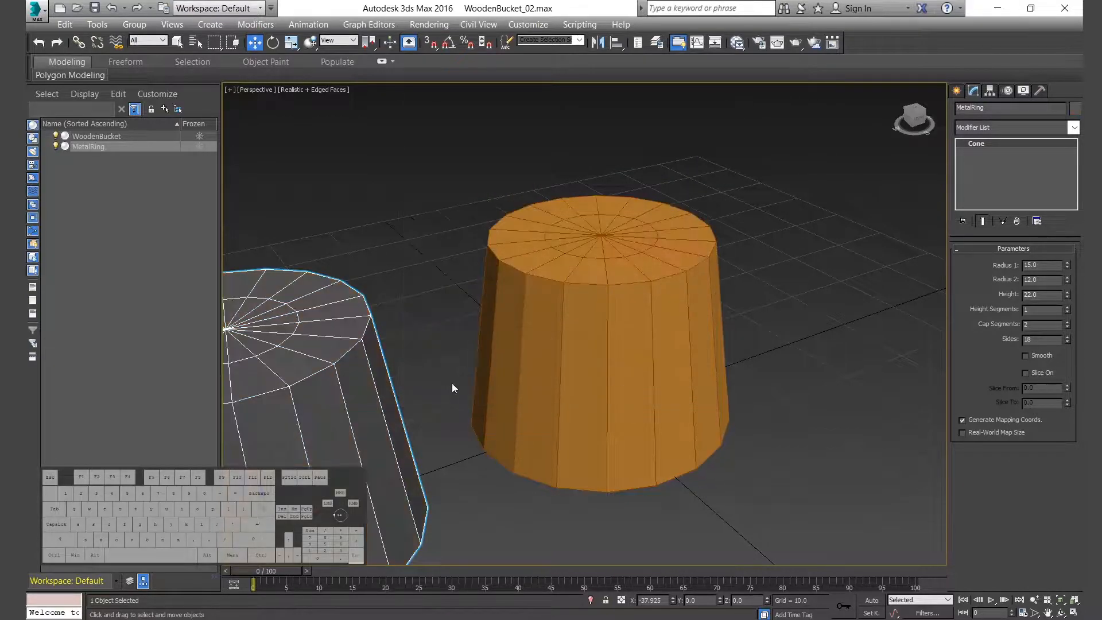
- Hide the MetalRing object so only the WoodenBucket stays displayed
{"action": "scroll", "coordinate": [526, 240], "scroll_direction": "down", "scroll_amount": 3}
{"action": "middle_click_drag", "start_coordinate": [388, 310], "coordinate": [530, 261]}
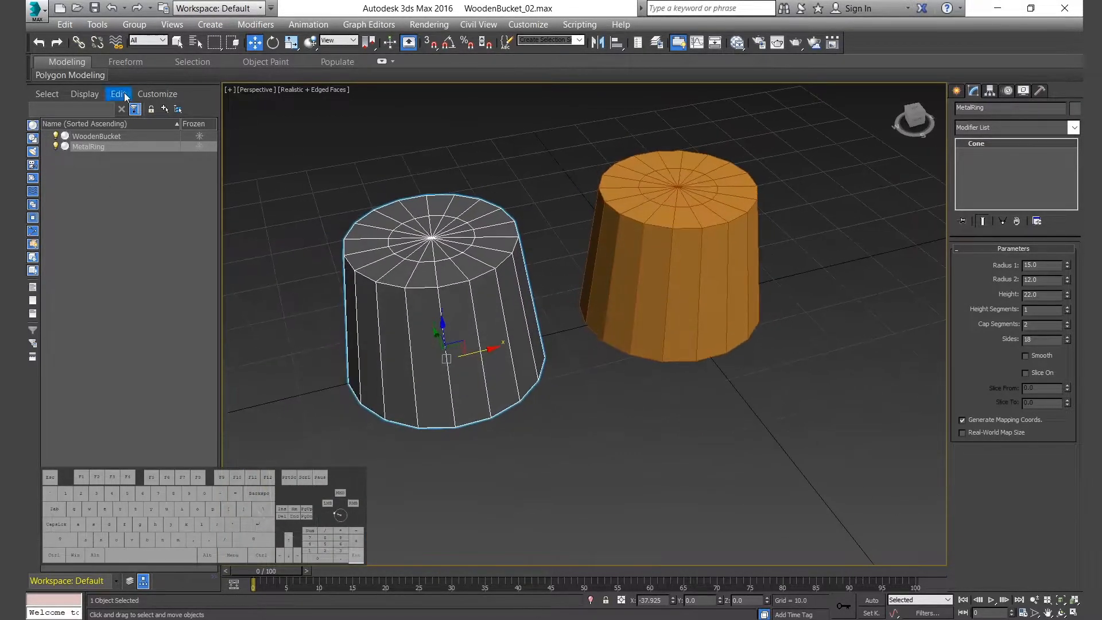
{"action": "left_click", "coordinate": [56, 147]}
- Centre the WoodenBucket on the world origin by setting its X and Y positions to 0
{"action": "left_click", "coordinate": [671, 270]}
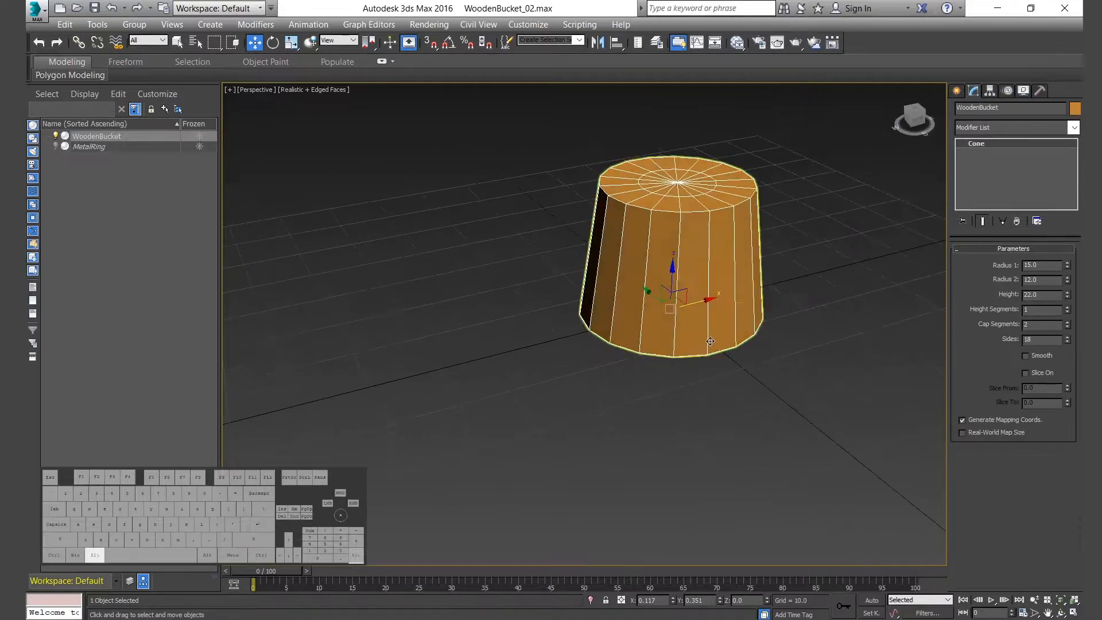
{"action": "right_click", "coordinate": [720, 602]}
{"action": "left_click", "coordinate": [753, 488]}
{"action": "middle_click_drag", "start_coordinate": [753, 488], "coordinate": [845, 261], "text": "alt"}
{"action": "scroll", "coordinate": [649, 348], "scroll_direction": "up", "scroll_amount": 3}
{"action": "left_click", "coordinate": [681, 406]}
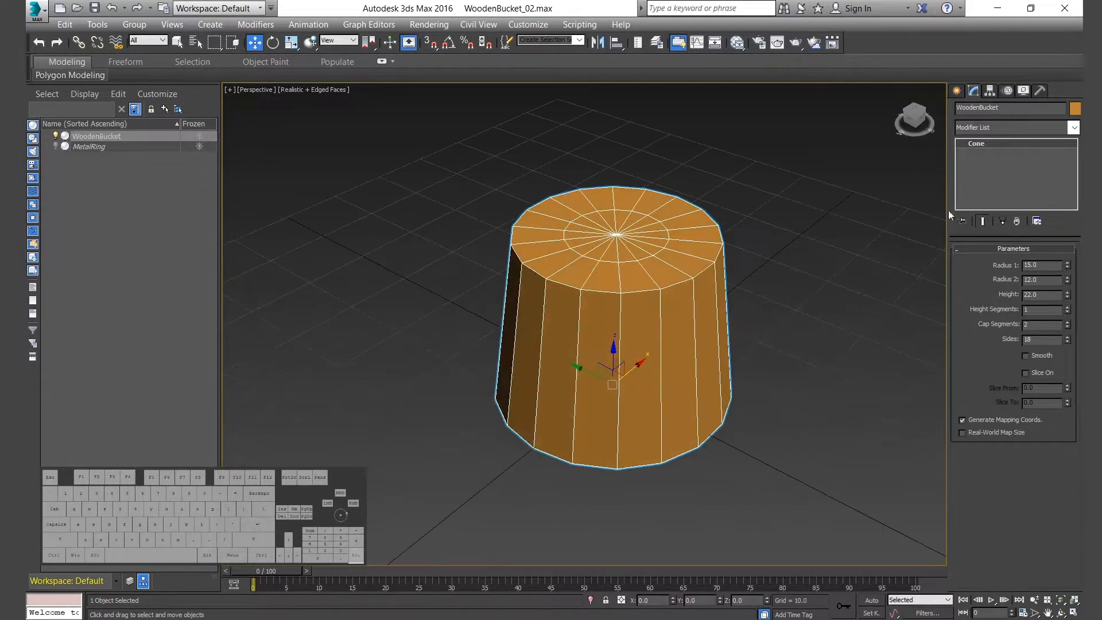
- Add an Edit Poly modifier to the WoodenBucket and activate its Edge selection level
{"action": "left_click", "coordinate": [977, 128]}
{"action": "key", "text": "e"}
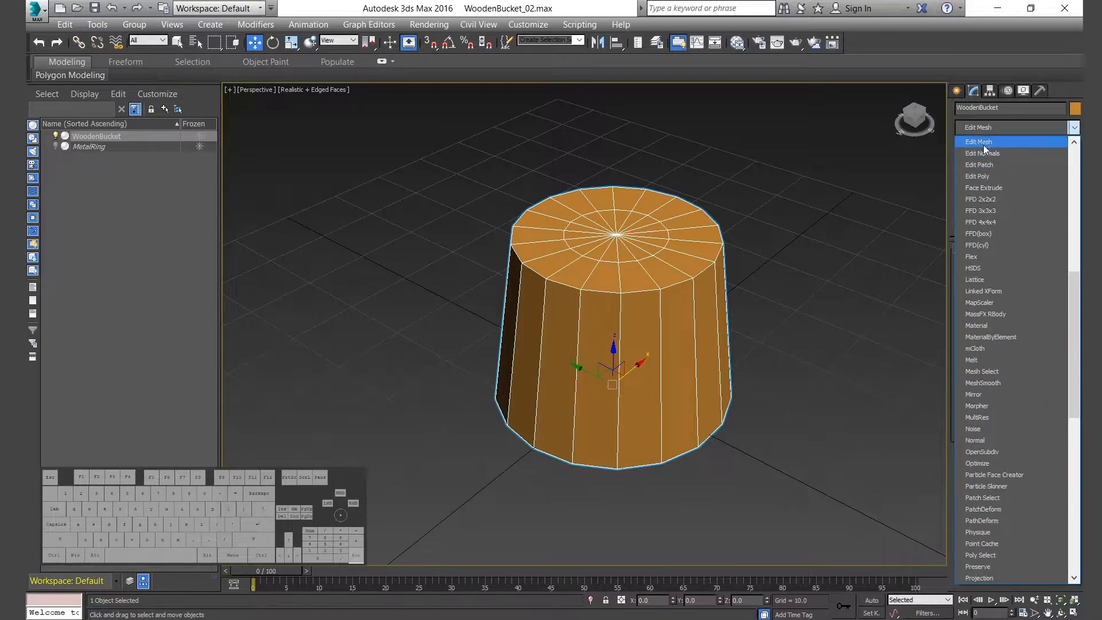
{"action": "left_click", "coordinate": [978, 177]}
{"action": "left_click", "coordinate": [986, 274]}
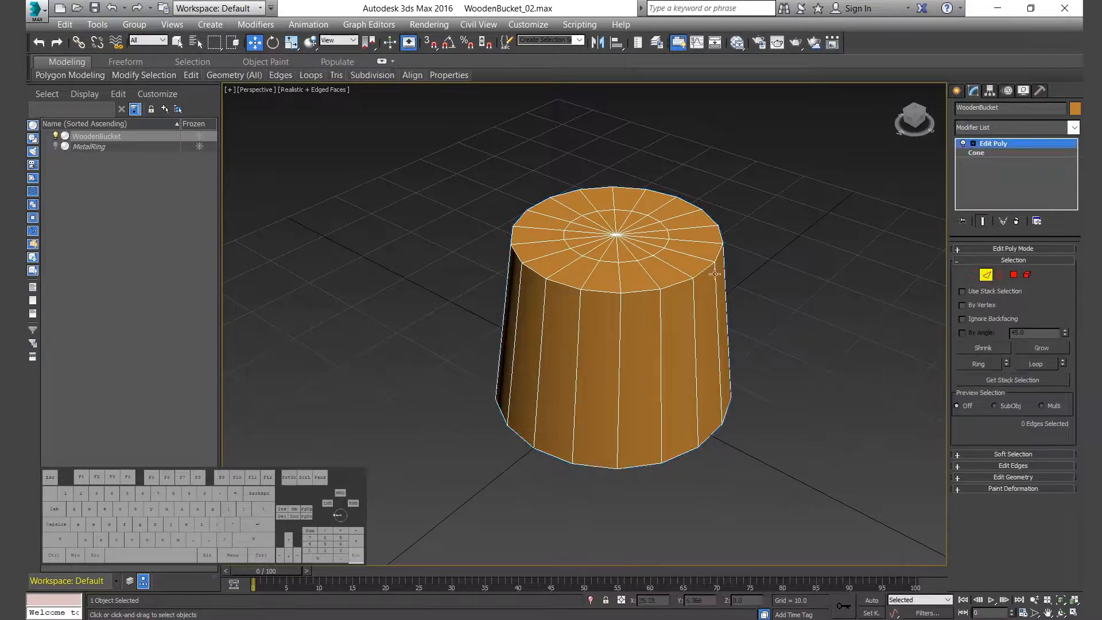
- Connect the ring of radial edges on the bucket's top cap with one edge loop, slide -50
{"action": "middle_click_drag", "start_coordinate": [773, 274], "coordinate": [749, 324], "text": "alt"}
{"action": "left_click", "coordinate": [653, 327]}
{"action": "left_click", "coordinate": [980, 365]}
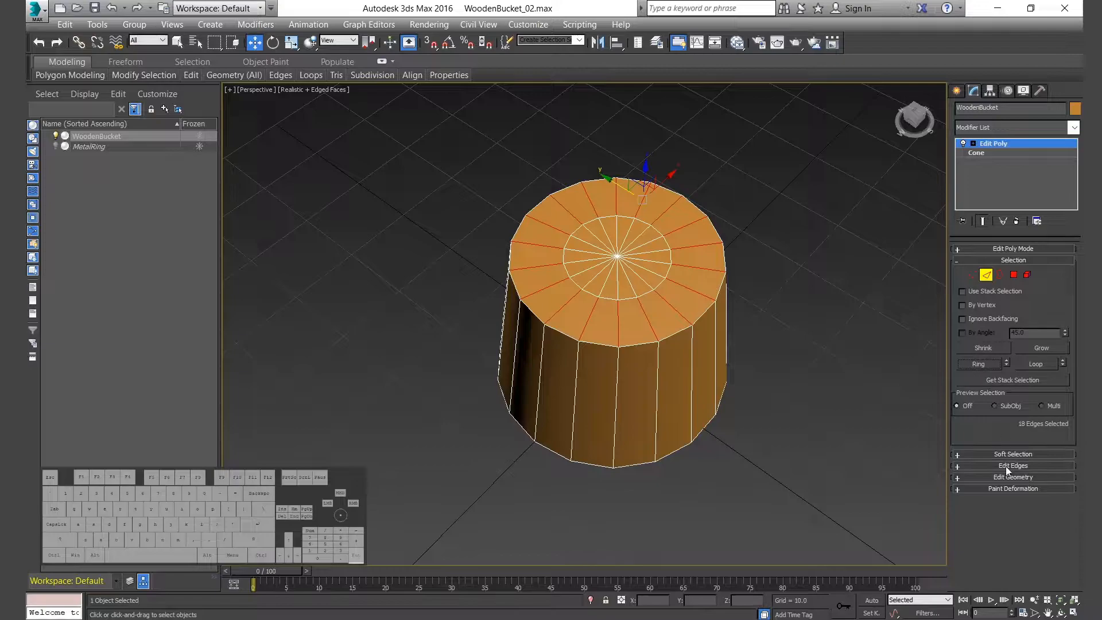
{"action": "left_click", "coordinate": [1031, 466]}
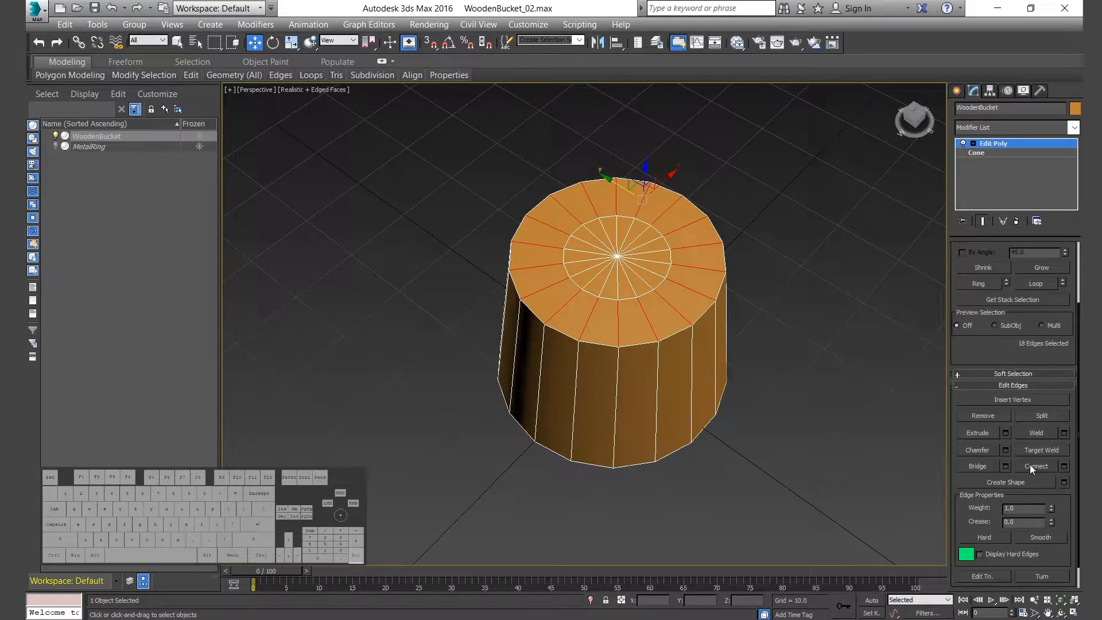
{"action": "left_click", "coordinate": [1064, 466]}
{"action": "type", "text": "-50"}
{"action": "left_click", "coordinate": [592, 380]}
- Connect the outer ring of radial edges on the bottom cap with 1 segment, pinch 0 and slide -50
{"action": "middle_click_drag", "start_coordinate": [658, 500], "coordinate": [660, 362], "text": "alt"}
{"action": "left_click", "coordinate": [678, 264]}
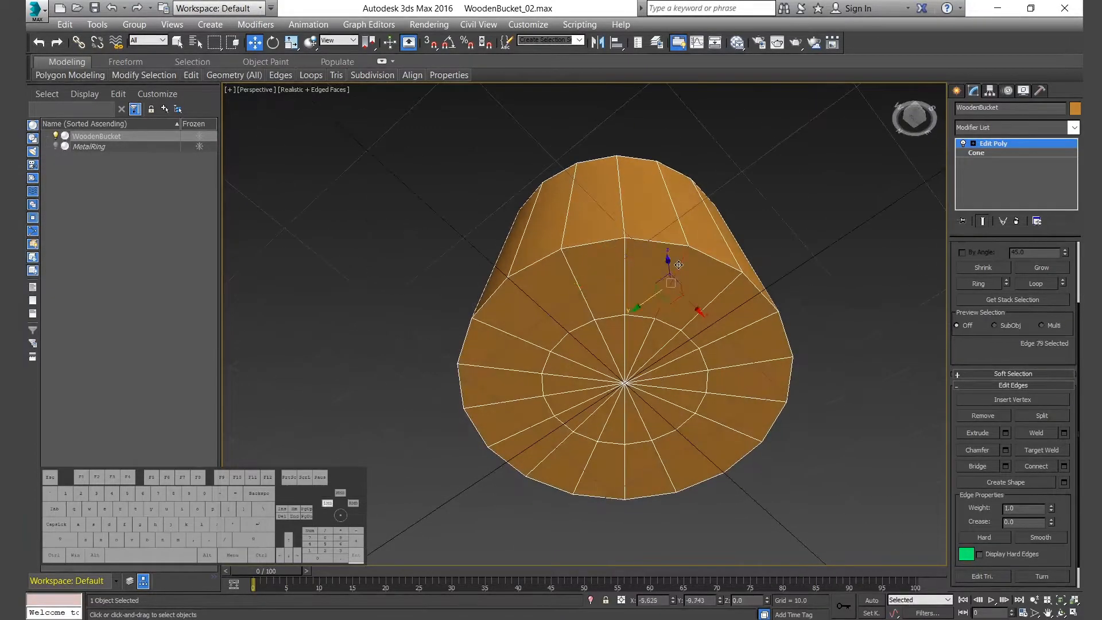
{"action": "left_click", "coordinate": [975, 283]}
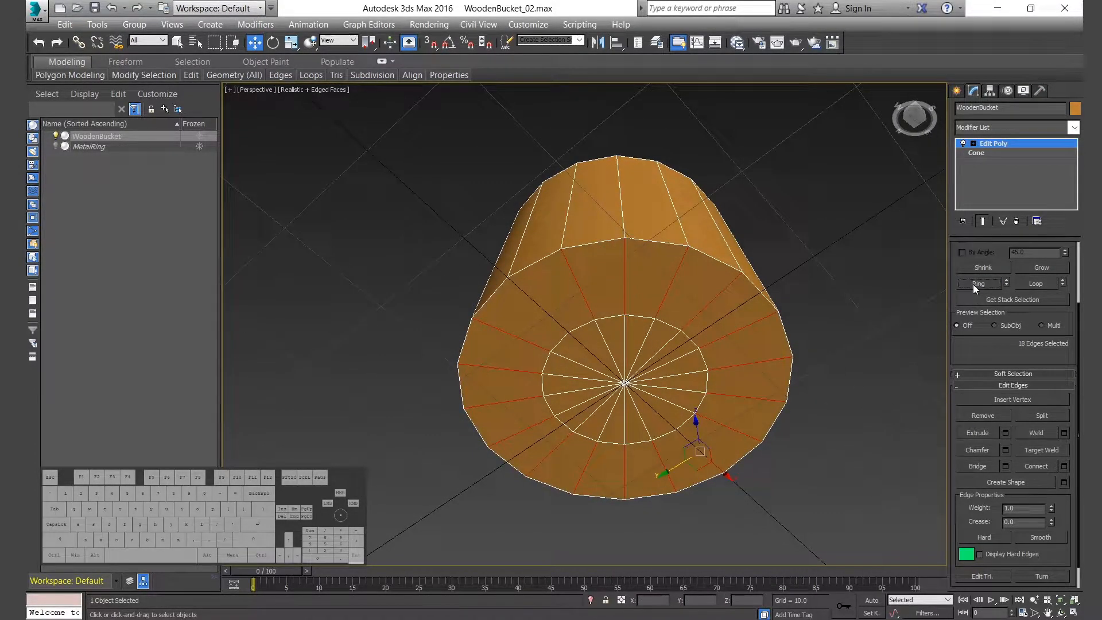
{"action": "left_click", "coordinate": [1064, 466]}
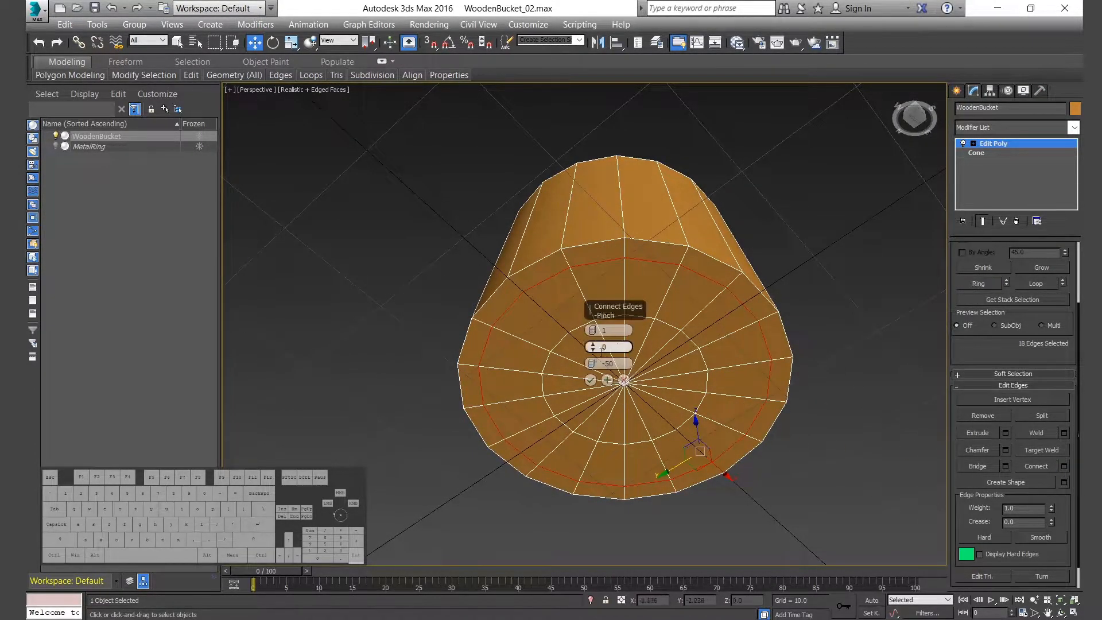
{"action": "left_click", "coordinate": [589, 380]}
- Extrude all polygons inside the bottom rim inward by 2 units using Local Normals
{"action": "middle_click_drag", "start_coordinate": [669, 356], "coordinate": [591, 291], "text": "alt"}
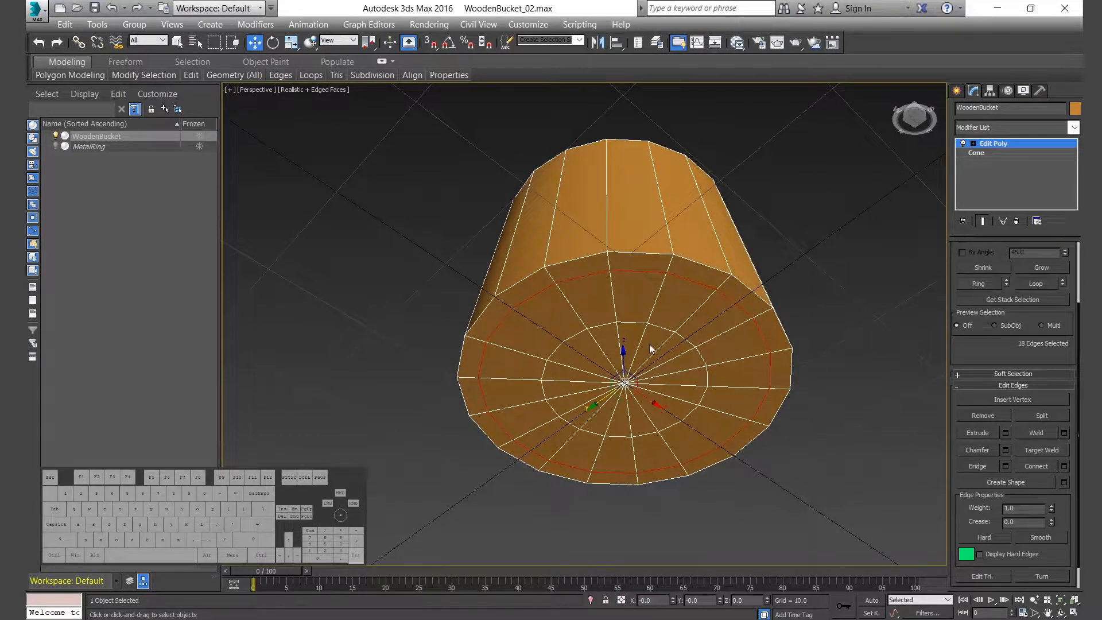
{"action": "scroll", "coordinate": [1044, 298], "scroll_direction": "up", "scroll_amount": 3}
{"action": "left_click", "coordinate": [971, 275]}
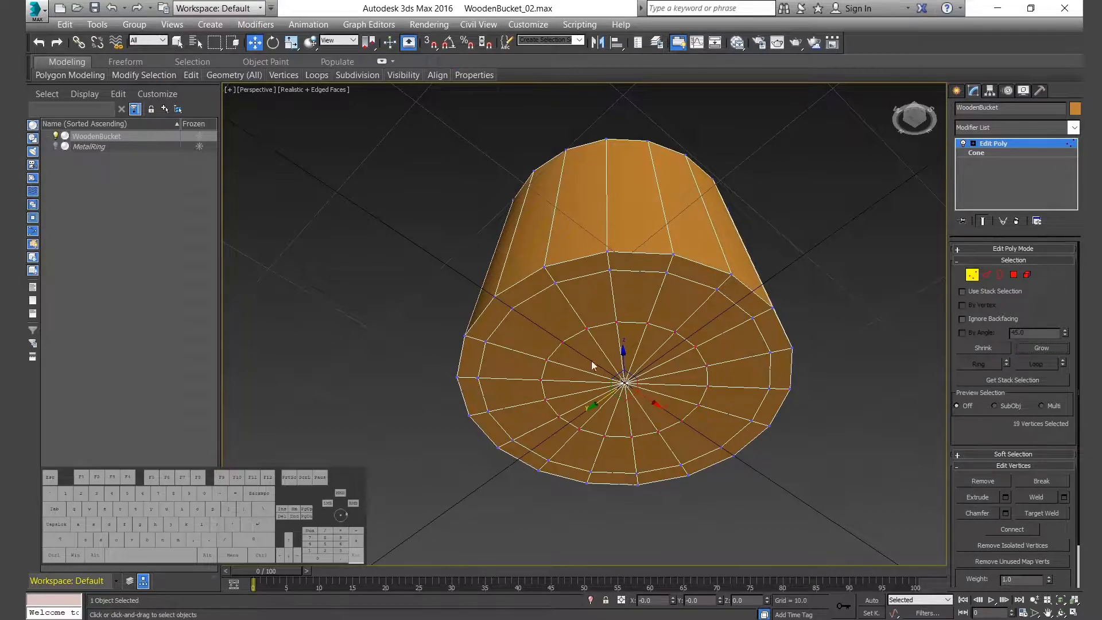
{"action": "left_click", "coordinate": [1013, 277], "text": "ctrl"}
{"action": "middle_click_drag", "start_coordinate": [724, 340], "coordinate": [724, 358], "text": "alt"}
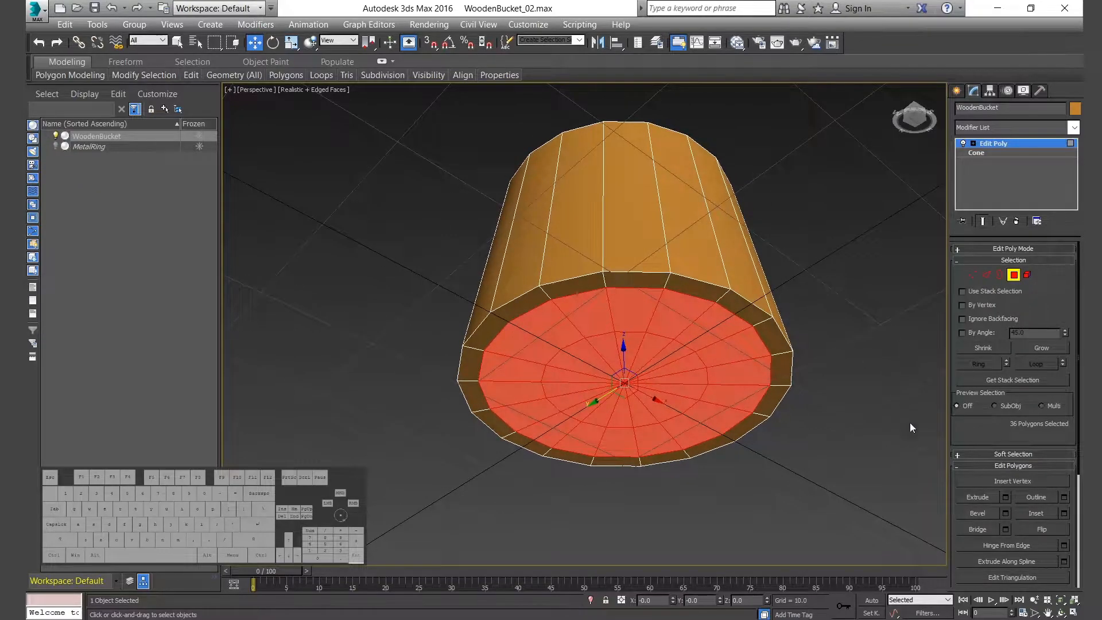
{"action": "left_click", "coordinate": [1006, 497]}
{"action": "left_click", "coordinate": [605, 331]}
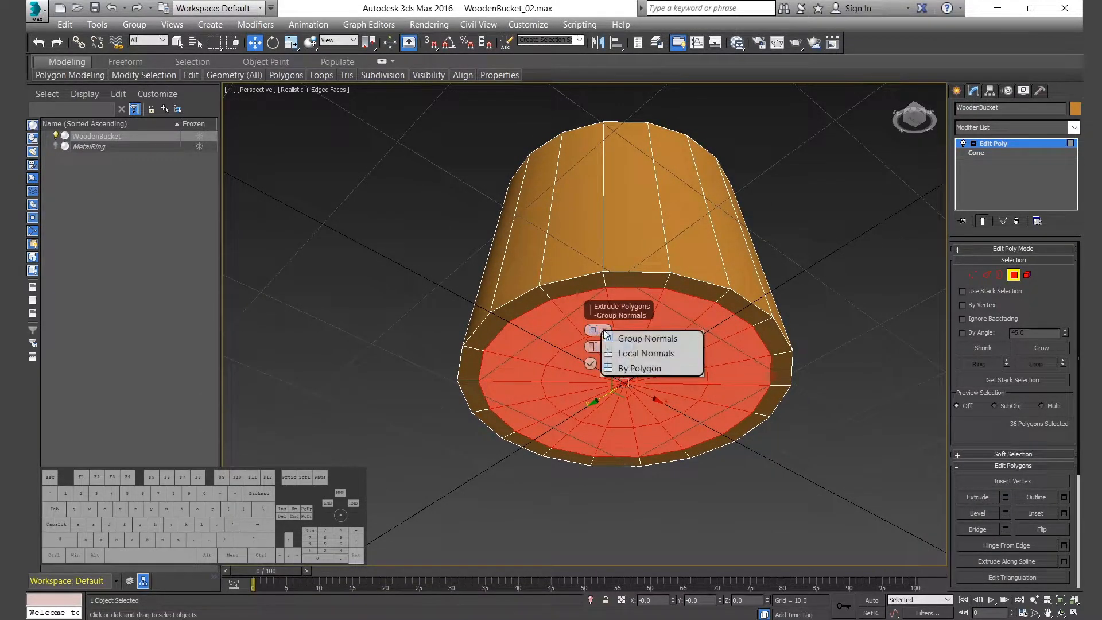
{"action": "left_click", "coordinate": [623, 354]}
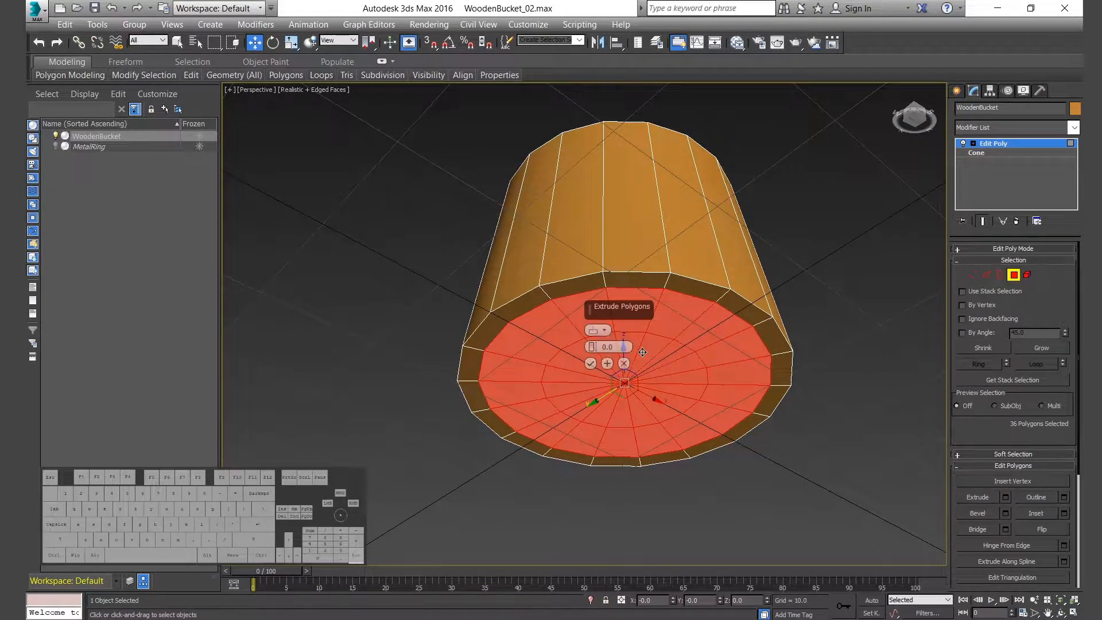
{"action": "left_click", "coordinate": [590, 365]}
- Extrude the polygons inside the top rim inward by 2 units to recess the top surface
{"action": "middle_click_drag", "start_coordinate": [574, 217], "coordinate": [619, 268], "text": "alt"}
{"action": "key", "text": "1"}
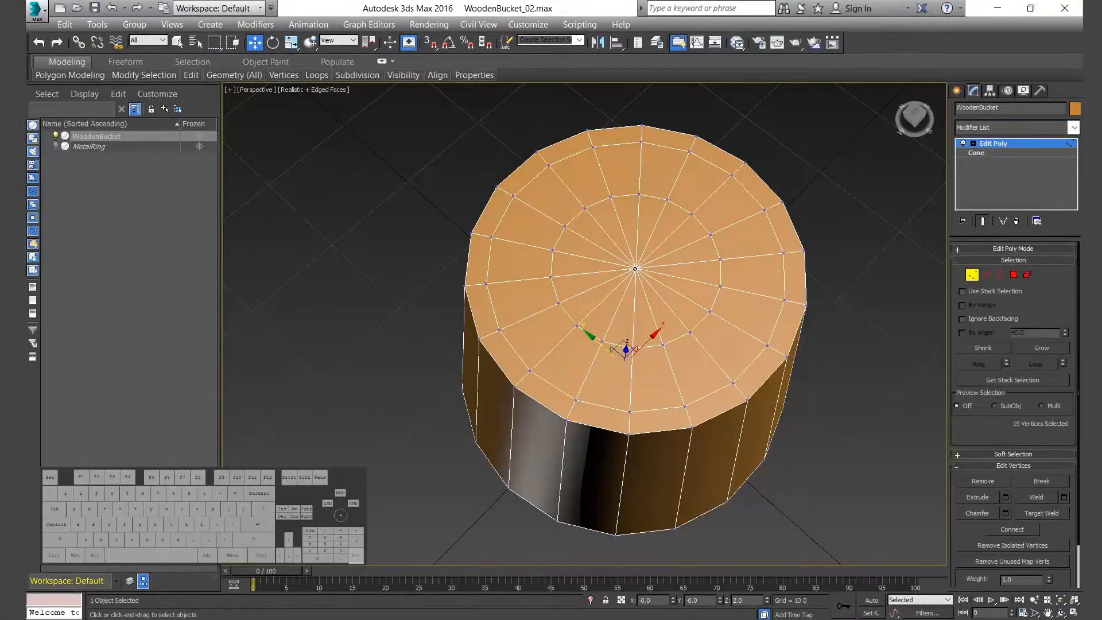
{"action": "left_click", "coordinate": [1013, 275]}
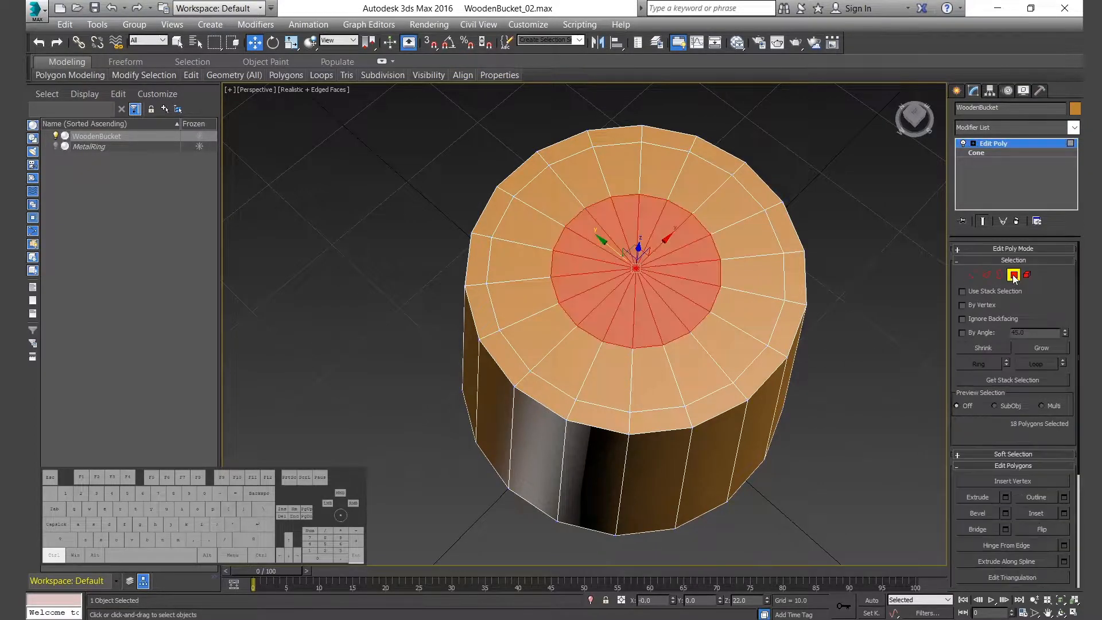
{"action": "left_click", "coordinate": [1038, 348]}
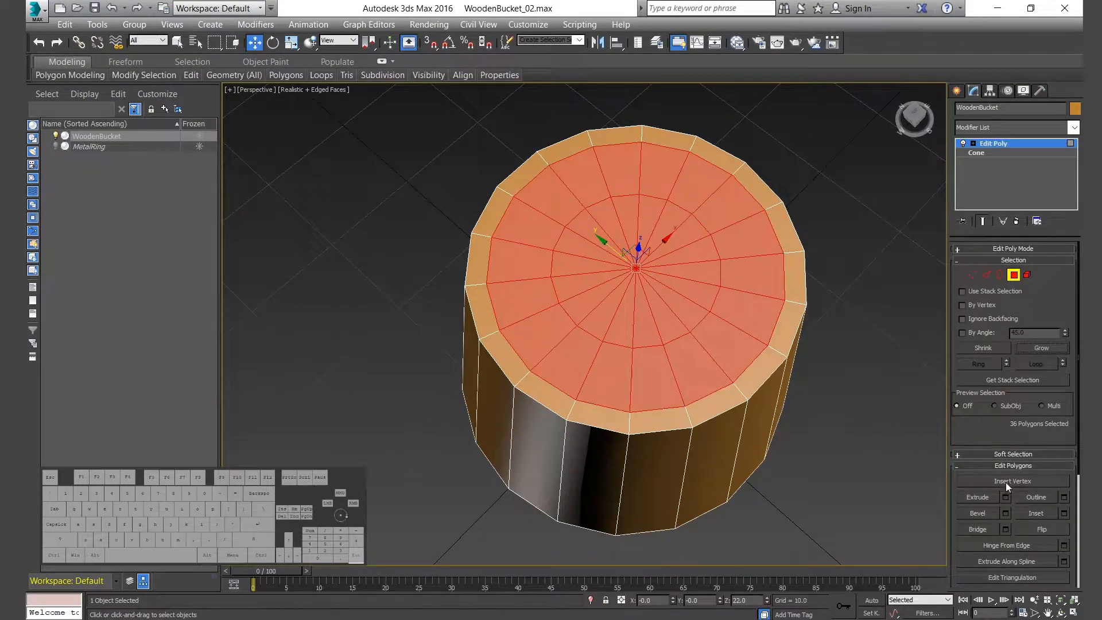
{"action": "left_click", "coordinate": [1005, 497]}
{"action": "left_click", "coordinate": [590, 365]}
- Extrude three adjacent top-rim polygons on each of two opposite sides by 7 units to form handle tabs
{"action": "middle_click_drag", "start_coordinate": [590, 365], "coordinate": [564, 395], "text": "alt"}
{"action": "scroll", "coordinate": [586, 367], "scroll_direction": "down", "scroll_amount": 5}
{"action": "scroll", "coordinate": [574, 387], "scroll_direction": "up", "scroll_amount": 2}
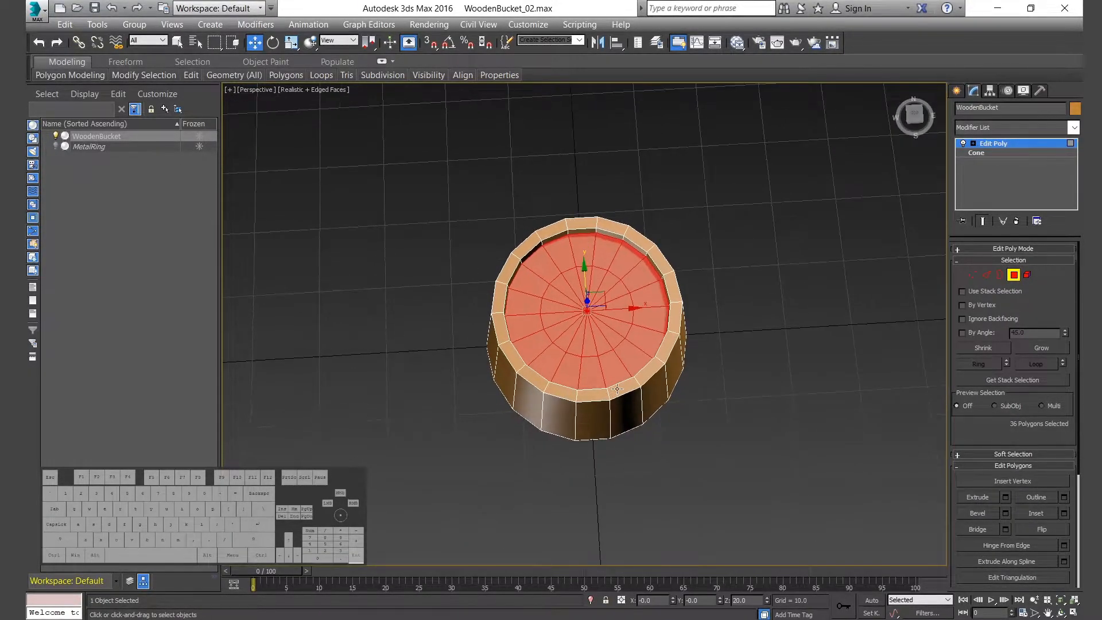
{"action": "left_click", "coordinate": [582, 225]}
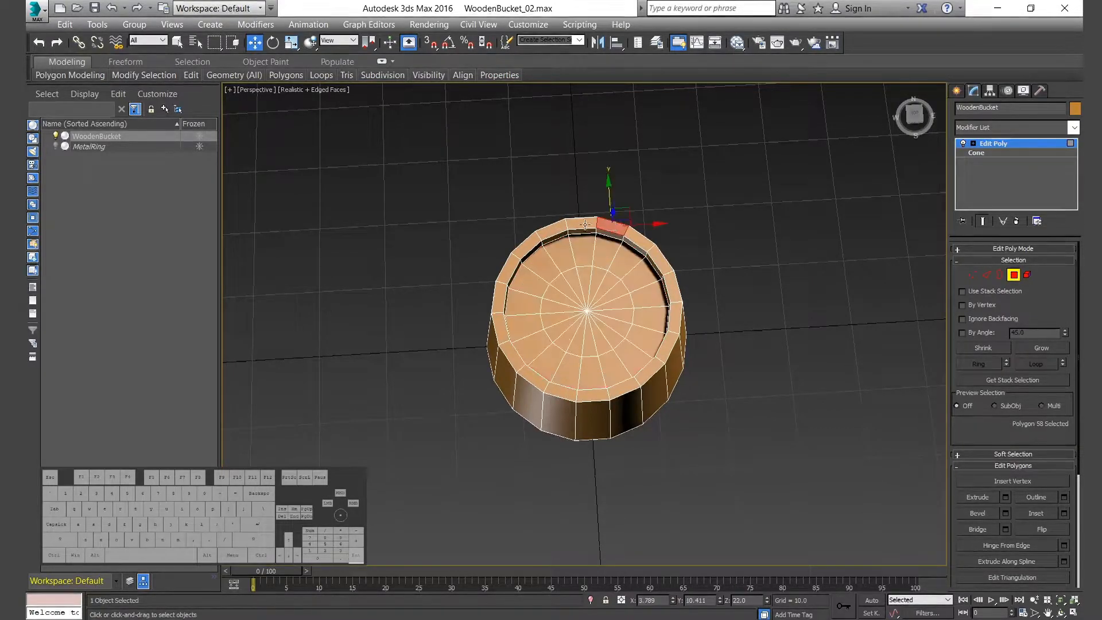
{"action": "left_click", "coordinate": [612, 227], "text": "ctrl"}
{"action": "left_click", "coordinate": [551, 231], "text": "ctrl"}
{"action": "left_click", "coordinate": [624, 388], "text": "ctrl"}
{"action": "left_click", "coordinate": [592, 396], "text": "ctrl"}
{"action": "left_click", "coordinate": [560, 392], "text": "ctrl"}
{"action": "middle_click_drag", "start_coordinate": [606, 439], "coordinate": [663, 385], "text": "alt"}
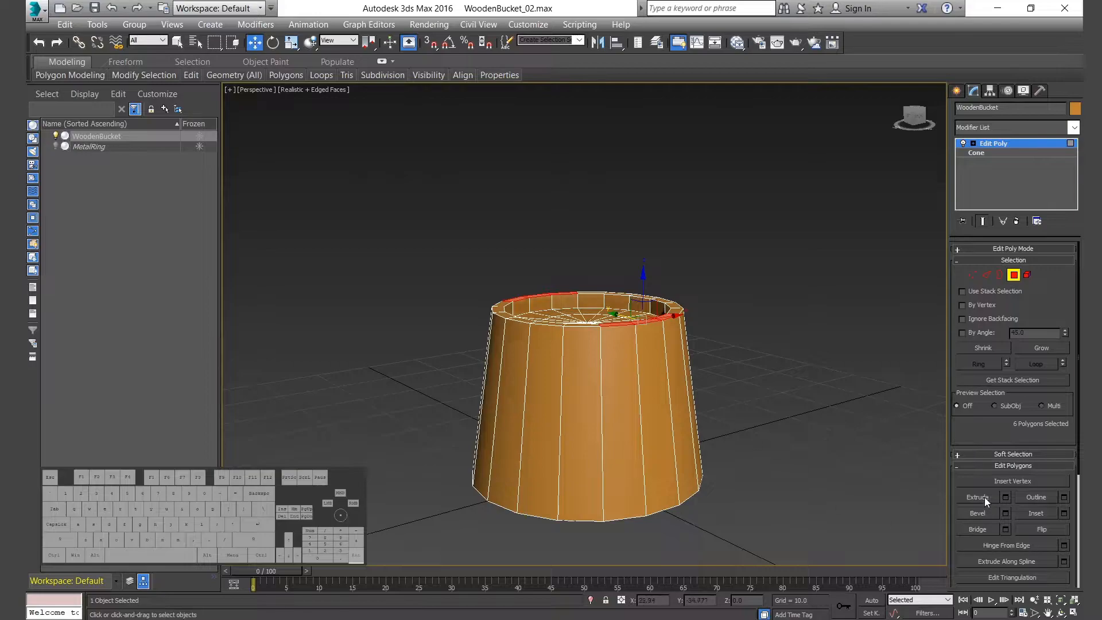
{"action": "left_click", "coordinate": [1004, 497]}
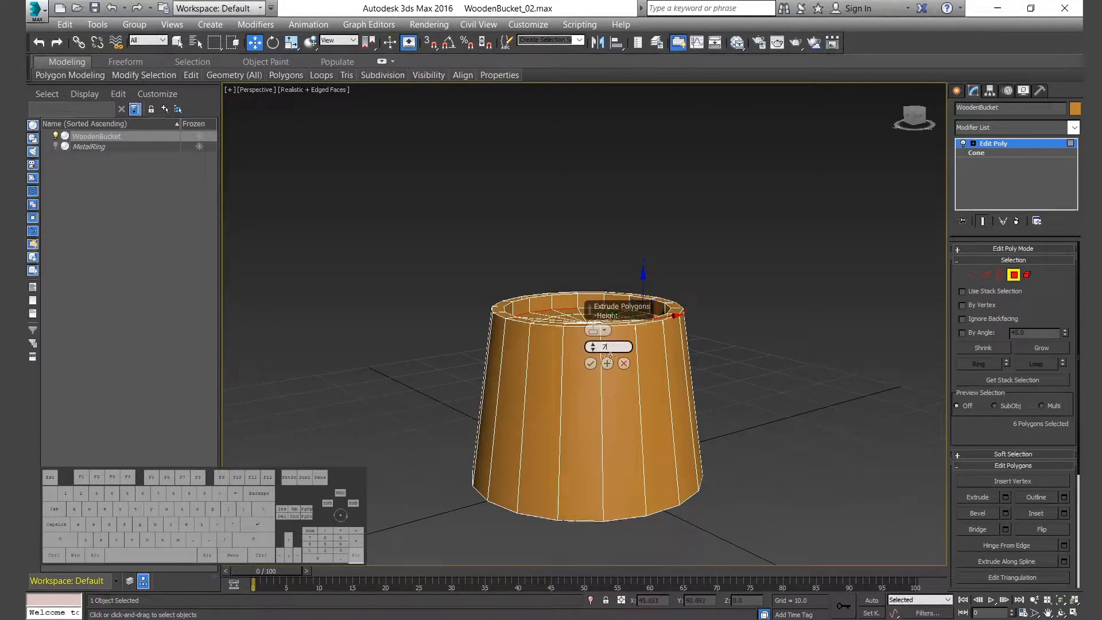
{"action": "left_click", "coordinate": [590, 363]}
- Scale the top vertices of both tabs inward horizontally in the Left view so the tabs follow the bucket's taper
{"action": "middle_click_drag", "start_coordinate": [545, 384], "coordinate": [463, 391], "text": "alt"}
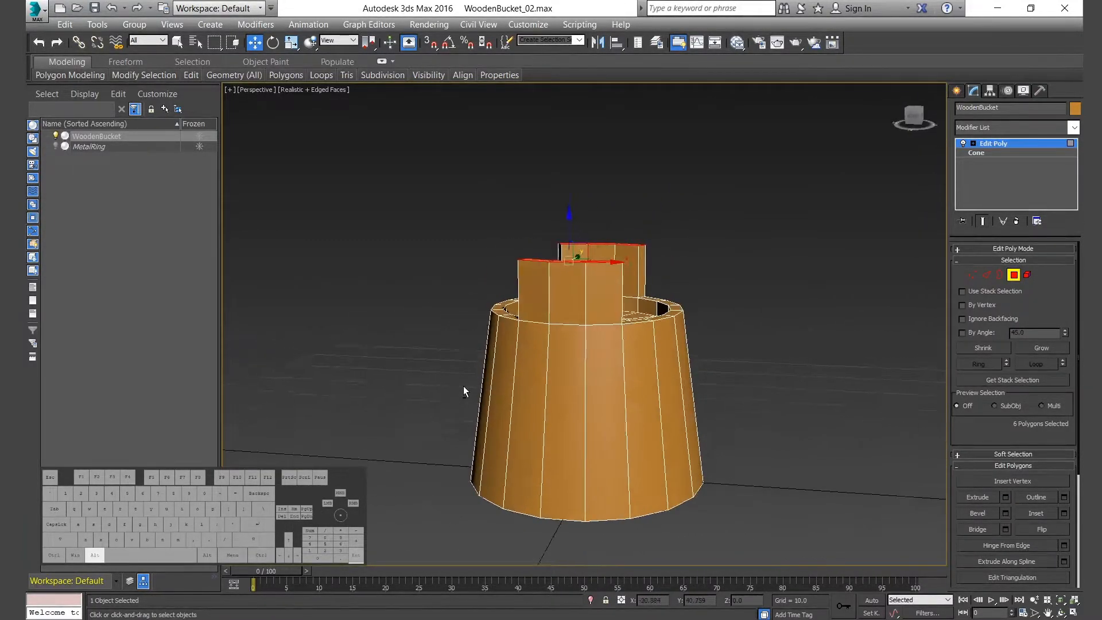
{"action": "key", "text": "alt+w"}
{"action": "right_click", "coordinate": [470, 254]}
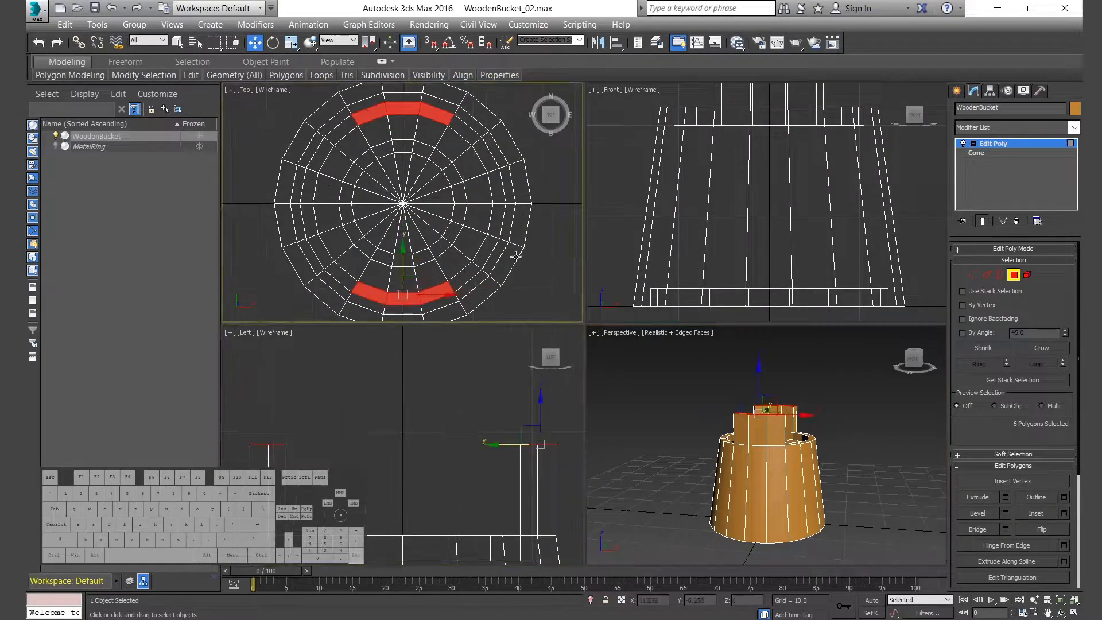
{"action": "right_click", "coordinate": [886, 242]}
{"action": "key", "text": "z"}
{"action": "left_click", "coordinate": [970, 275]}
{"action": "left_click_drag", "start_coordinate": [231, 426], "coordinate": [567, 475]}
{"action": "scroll", "coordinate": [429, 483], "scroll_direction": "down", "scroll_amount": 2}
{"action": "middle_click_drag", "start_coordinate": [429, 488], "coordinate": [428, 429]}
{"action": "scroll", "coordinate": [428, 442], "scroll_direction": "down", "scroll_amount": 4}
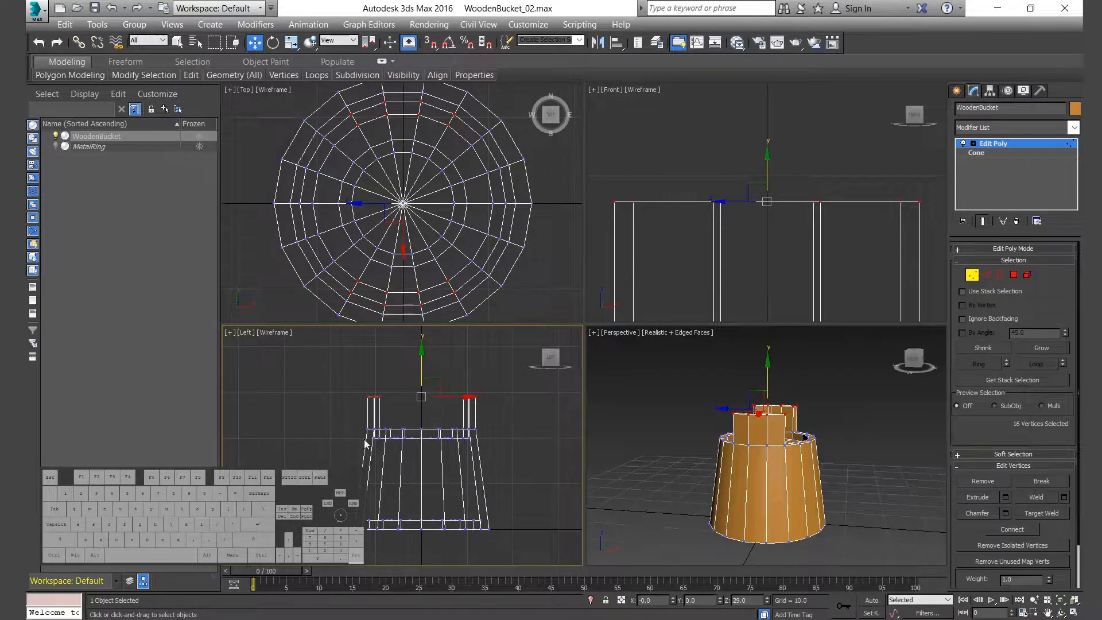
{"action": "key", "text": "r"}
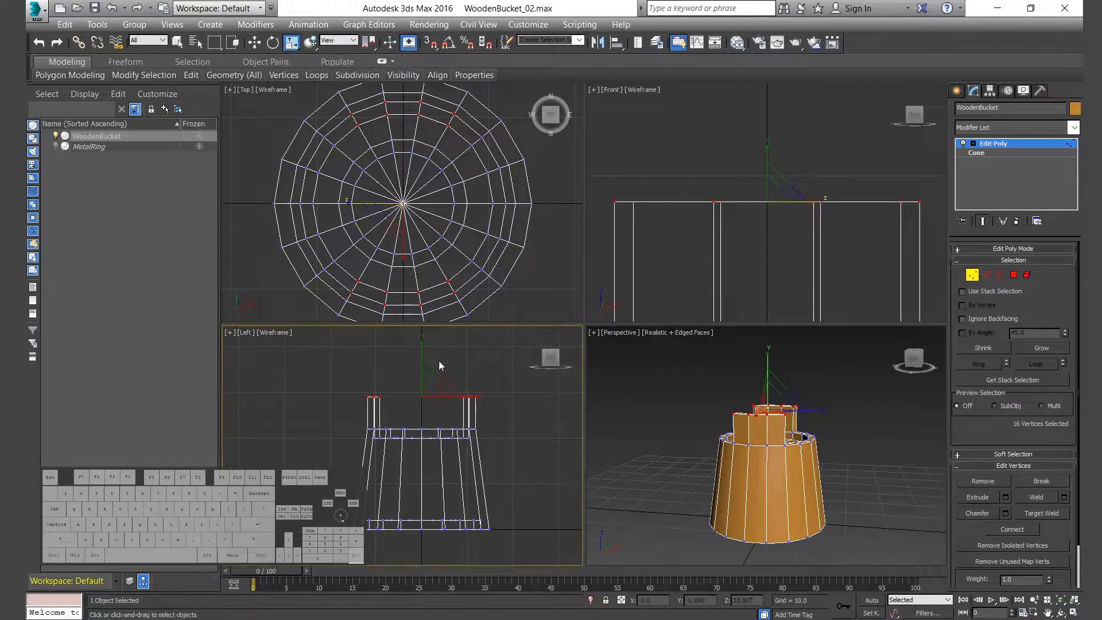
{"action": "left_click_drag", "start_coordinate": [474, 398], "coordinate": [470, 397]}
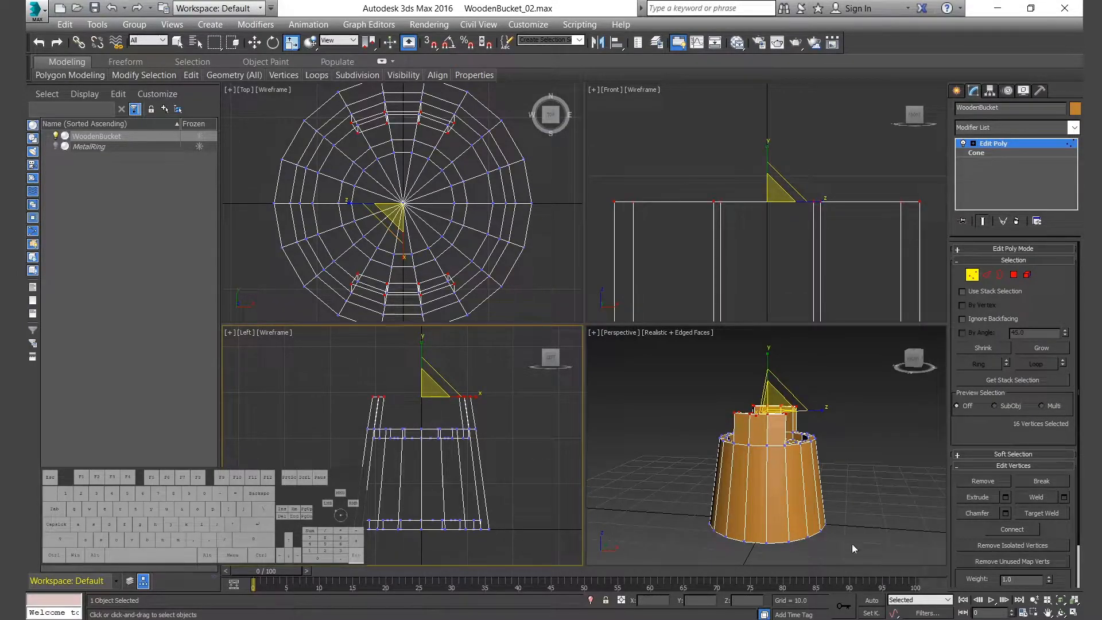
- Fine-tune the tabs' taper by scaling their top vertices slightly outward along the horizontal axis in the Left view
{"action": "scroll", "coordinate": [798, 467], "scroll_direction": "up", "scroll_amount": 8}
{"action": "key", "text": "w"}
{"action": "scroll", "coordinate": [416, 401], "scroll_direction": "up", "scroll_amount": 4}
{"action": "key", "text": "r"}
{"action": "left_click_drag", "start_coordinate": [514, 396], "coordinate": [518, 397]}
{"action": "key", "text": "w"}
- Connect the vertical edges of both handle tabs with 2 segments, keeping pinch and slide at 0
{"action": "middle_click_drag", "start_coordinate": [768, 443], "coordinate": [762, 436], "text": "alt"}
{"action": "left_click", "coordinate": [985, 275]}
{"action": "left_click_drag", "start_coordinate": [352, 408], "coordinate": [535, 428]}
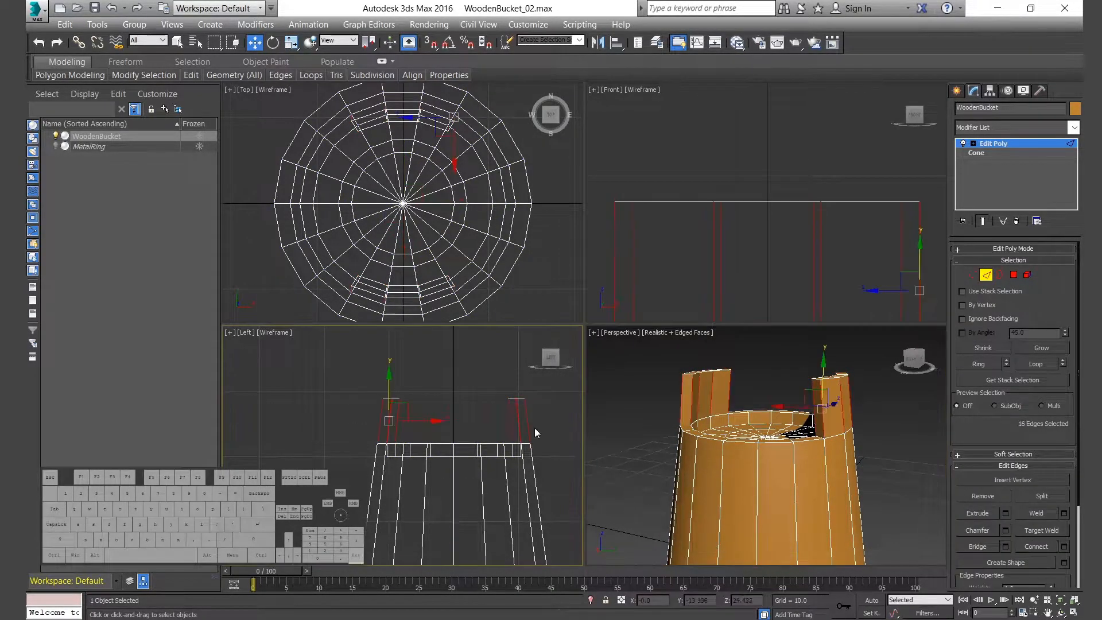
{"action": "left_click", "coordinate": [1064, 547]}
{"action": "key", "text": "Return"}
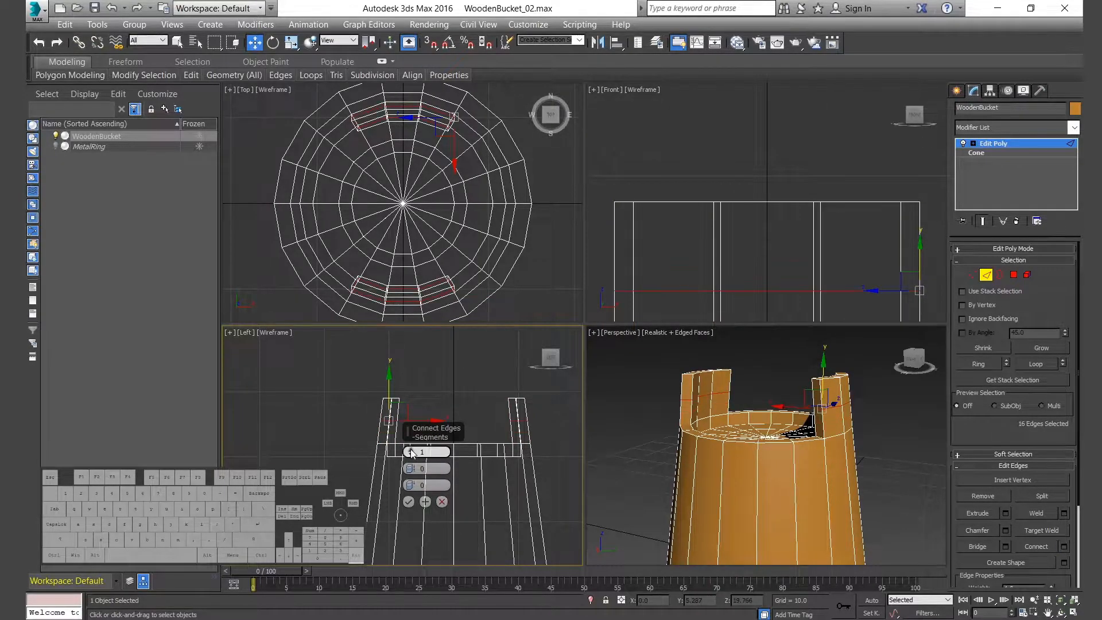
{"action": "left_click", "coordinate": [408, 502]}
- Delete the centre polygons on the inner and outer faces of the handle tabs to open the handle holes
{"action": "middle_click_drag", "start_coordinate": [804, 436], "coordinate": [759, 445], "text": "alt"}
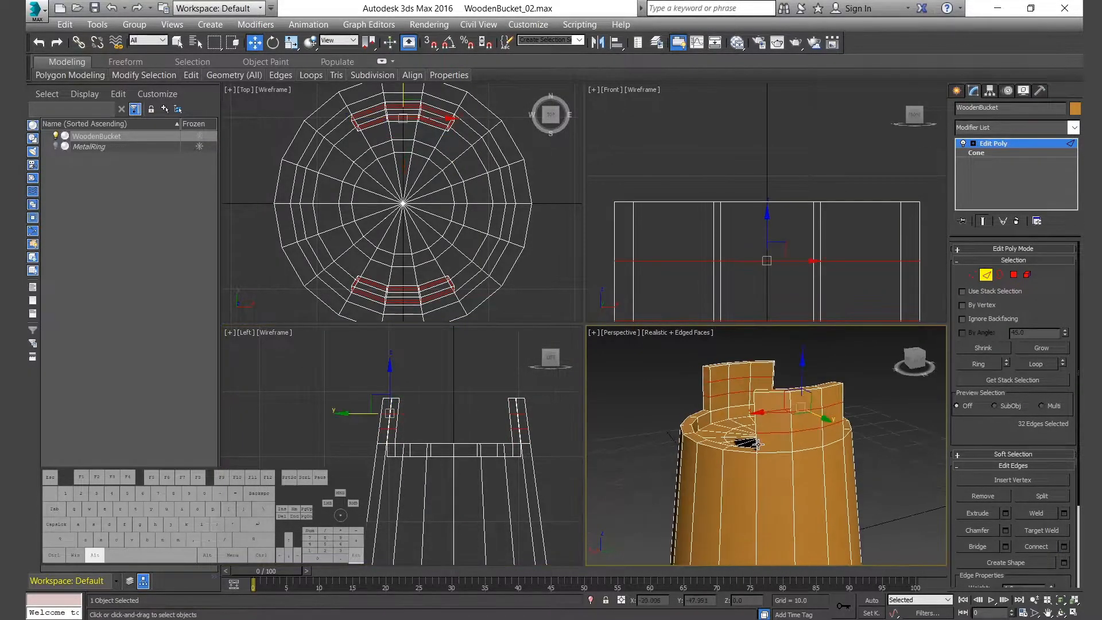
{"action": "key", "text": "alt+w"}
{"action": "middle_click_drag", "start_coordinate": [673, 430], "coordinate": [772, 443], "text": "alt"}
{"action": "left_click", "coordinate": [1013, 275]}
{"action": "left_click", "coordinate": [713, 405]}
{"action": "scroll", "coordinate": [706, 411], "scroll_direction": "up", "scroll_amount": 3}
{"action": "middle_click_drag", "start_coordinate": [704, 413], "coordinate": [671, 410], "text": "alt"}
{"action": "left_click", "coordinate": [977, 528]}
{"action": "left_click", "coordinate": [651, 315]}
{"action": "key", "text": "Delete"}
- Bridge the inner and outer open borders of the handle holes to close the tab thickness
{"action": "scroll", "coordinate": [689, 364], "scroll_direction": "up", "scroll_amount": 2}
{"action": "left_click", "coordinate": [999, 275]}
{"action": "left_click", "coordinate": [631, 340]}
{"action": "middle_click_drag", "start_coordinate": [631, 340], "coordinate": [597, 391], "text": "alt"}
{"action": "left_click", "coordinate": [636, 371], "text": "ctrl"}
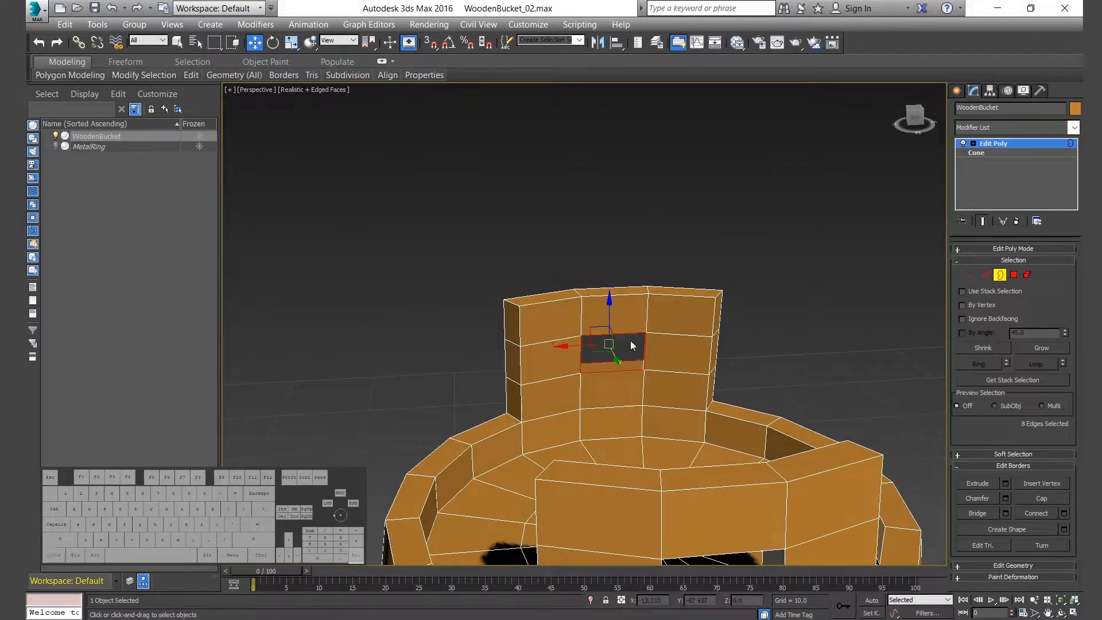
{"action": "left_click", "coordinate": [977, 513]}
{"action": "middle_click_drag", "start_coordinate": [670, 366], "coordinate": [505, 395], "text": "alt"}
{"action": "left_click", "coordinate": [998, 275]}
- Select all of the bucket's polygons and clear all their smoothing groups
{"action": "middle_click_drag", "start_coordinate": [496, 444], "coordinate": [441, 374], "text": "alt"}
{"action": "left_click", "coordinate": [1013, 275]}
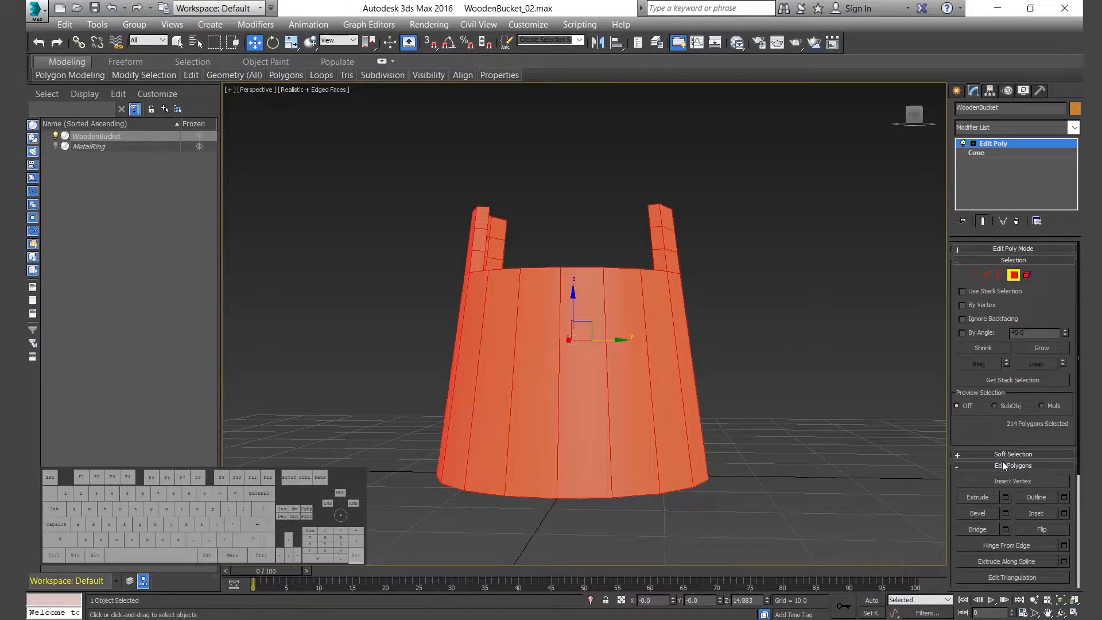
{"action": "left_click", "coordinate": [1003, 464]}
{"action": "left_click", "coordinate": [1001, 499]}
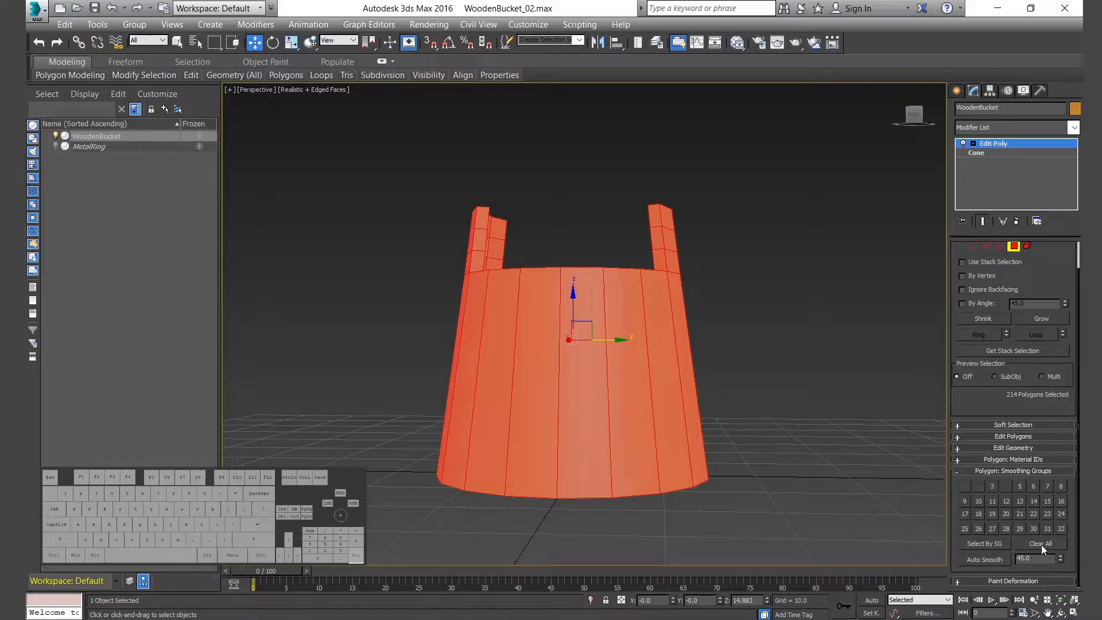
{"action": "left_click", "coordinate": [1006, 469]}
- Select all polygons of the recessed top disc inside the rim and detach them as a separate object
{"action": "middle_click_drag", "start_coordinate": [625, 287], "coordinate": [582, 310], "text": "alt"}
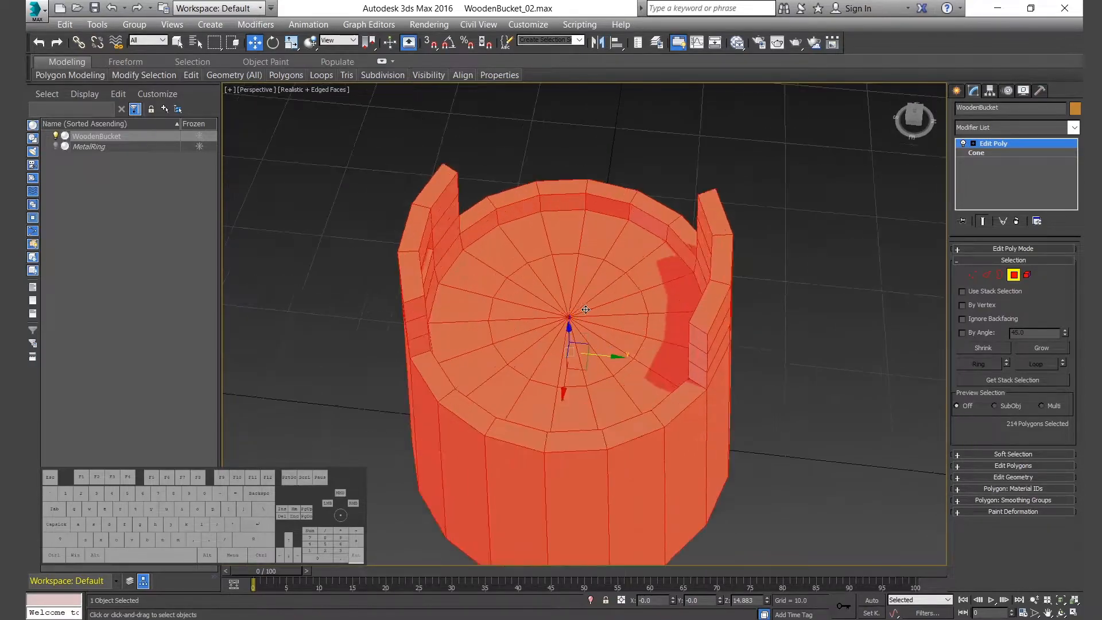
{"action": "left_click", "coordinate": [666, 273]}
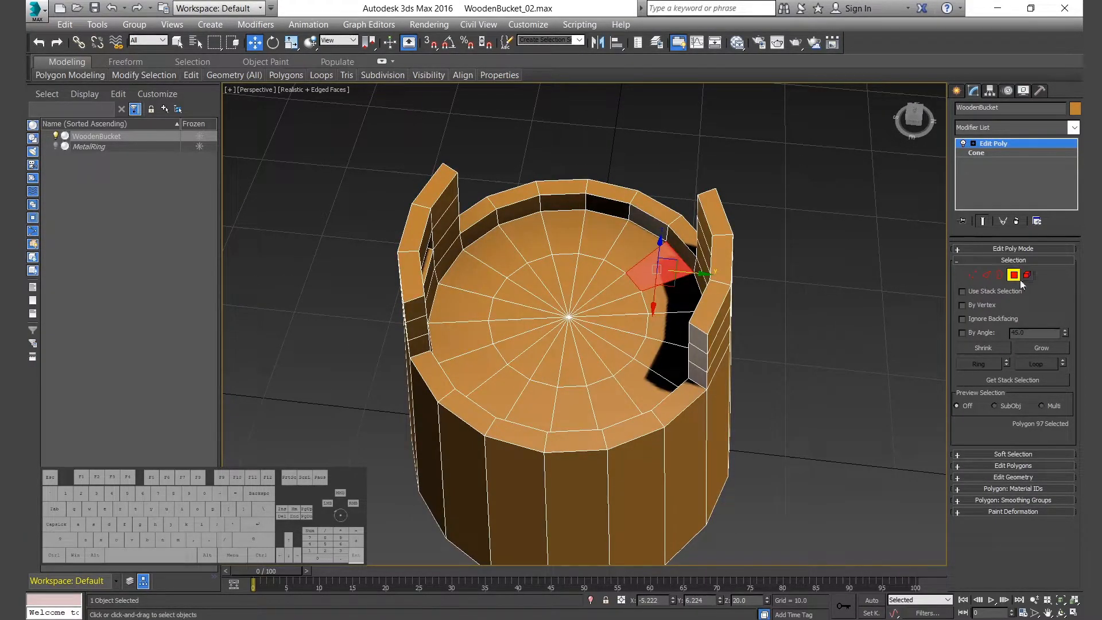
{"action": "key", "text": "1"}
{"action": "left_click", "coordinate": [568, 317]}
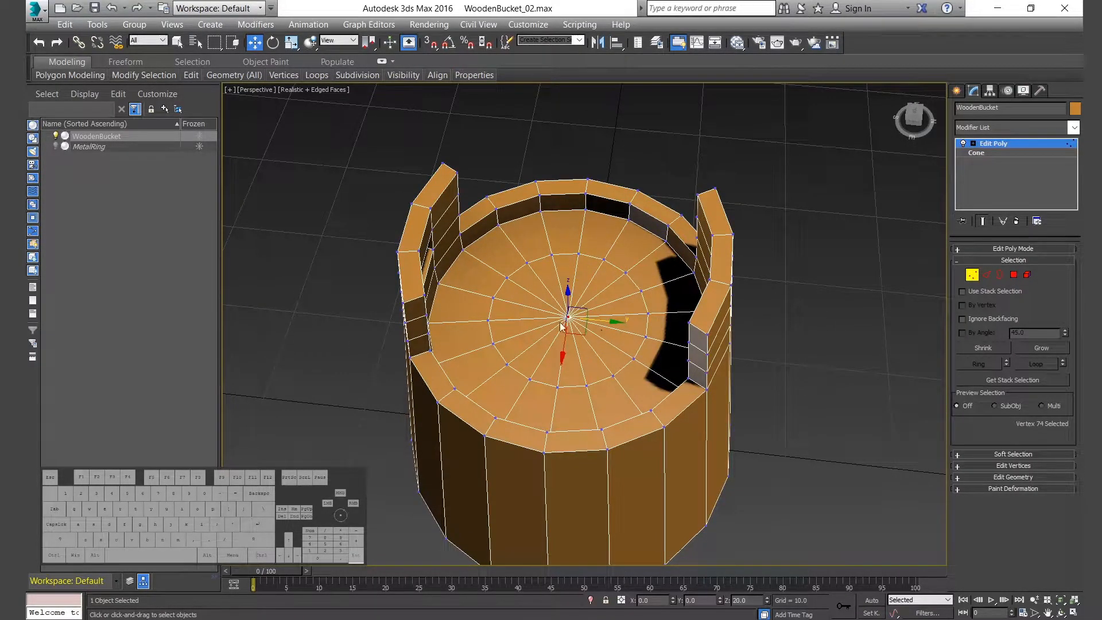
{"action": "left_click", "coordinate": [1015, 277], "text": "ctrl"}
{"action": "left_click", "coordinate": [1041, 348]}
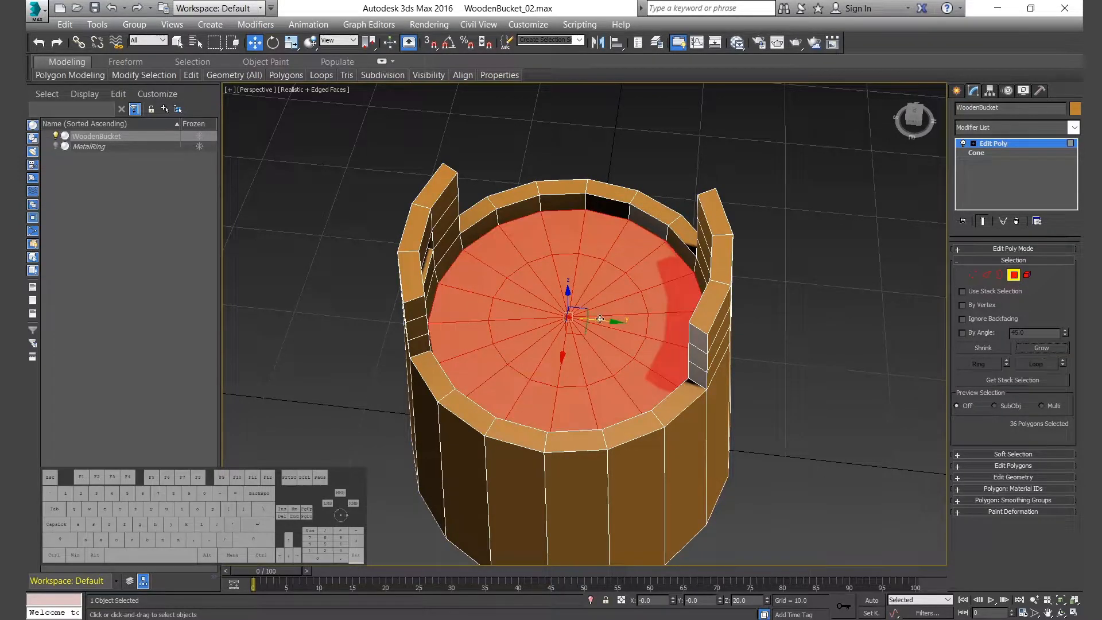
{"action": "left_click", "coordinate": [1007, 477]}
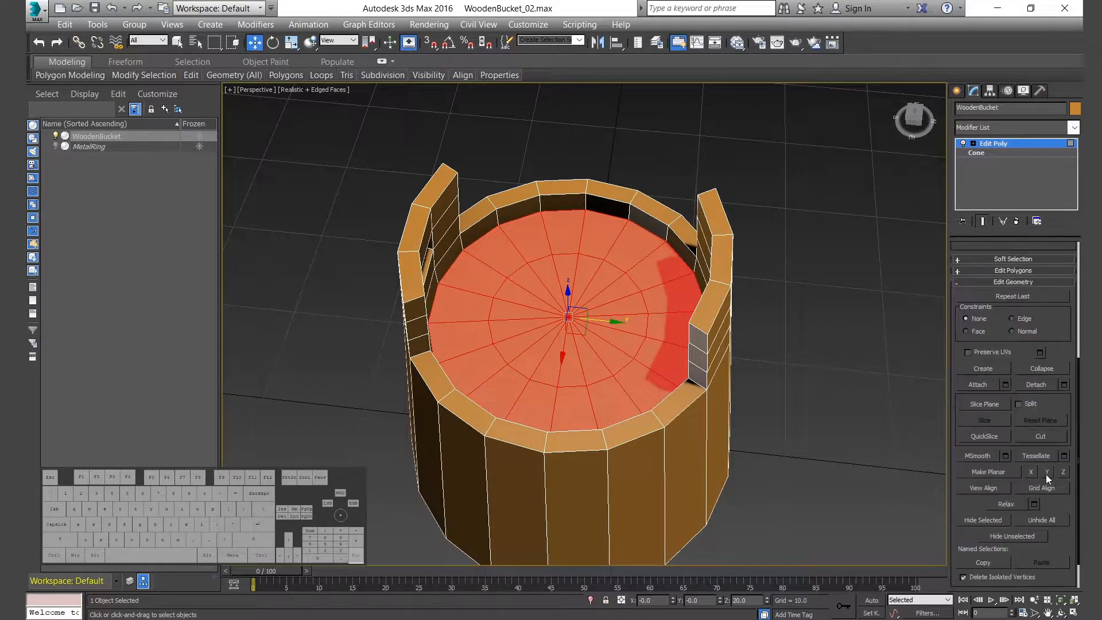
{"action": "left_click", "coordinate": [1035, 385]}
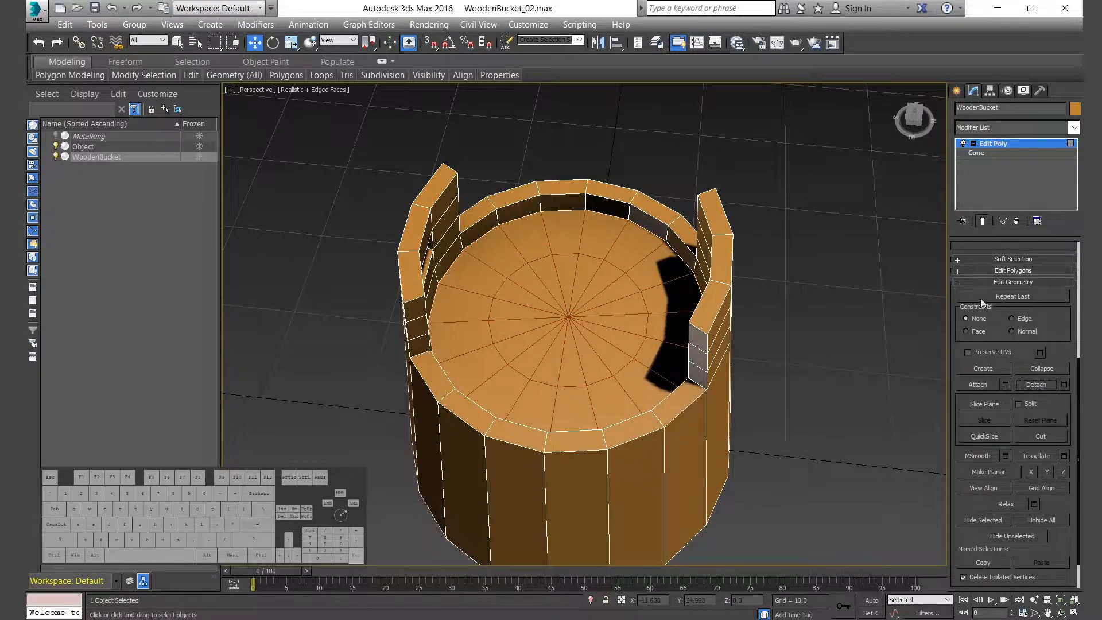
- Leave polygon editing on the WoodenBucket and select the detached disc object
{"action": "scroll", "coordinate": [1008, 268], "scroll_direction": "up", "scroll_amount": 3}
{"action": "left_click", "coordinate": [1010, 253]}
{"action": "left_click", "coordinate": [583, 300]}
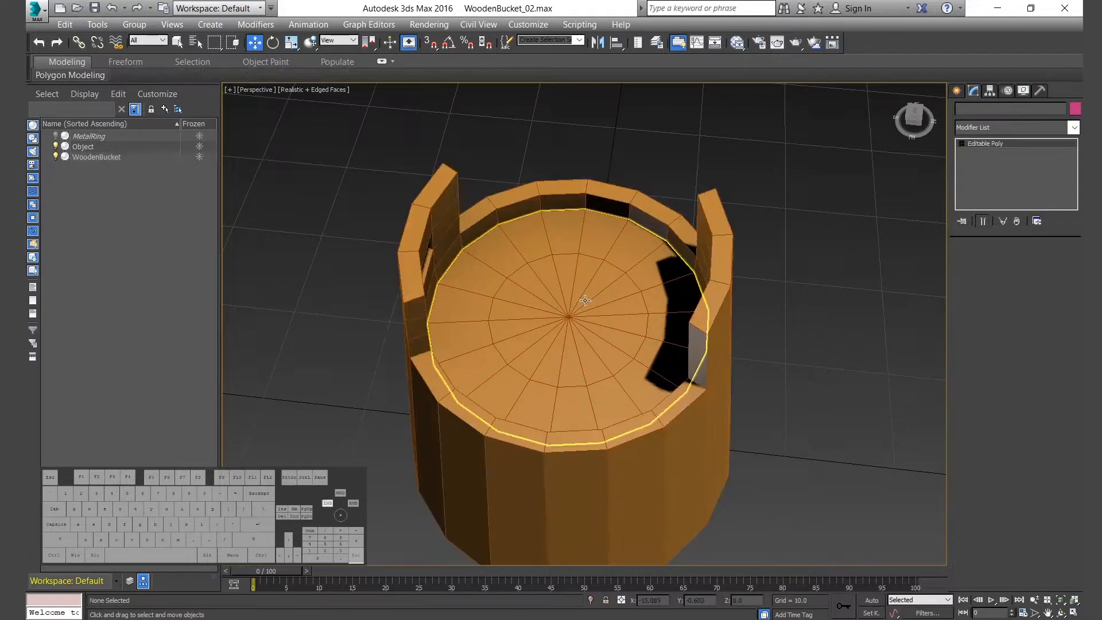
- Rename the detached disc to Water and give it a blue object color from the palette
{"action": "left_click", "coordinate": [1001, 108]}
{"action": "type", "text": "Wal"}
{"action": "type", "text": "er"}
{"action": "left_click", "coordinate": [1075, 108]}
{"action": "left_click", "coordinate": [597, 310]}
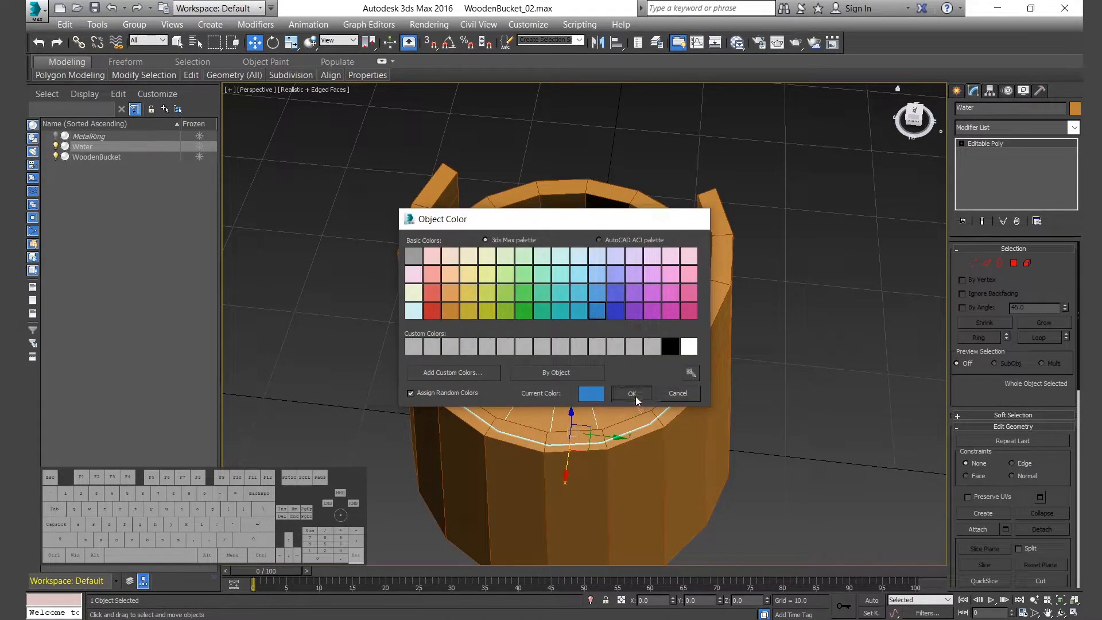
{"action": "left_click", "coordinate": [631, 393]}
{"action": "scroll", "coordinate": [654, 418], "scroll_direction": "down", "scroll_amount": 3}
{"action": "left_click", "coordinate": [677, 442]}
{"action": "scroll", "coordinate": [631, 429], "scroll_direction": "up", "scroll_amount": 2}
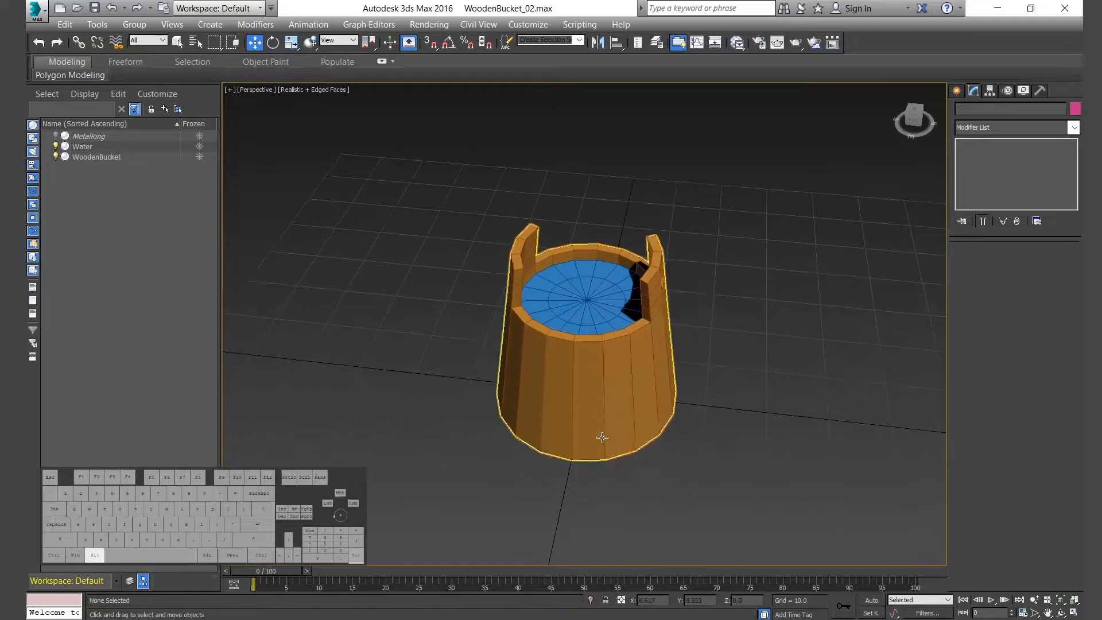
- Unhide the MetalRing object and clone it along the X axis, away from the wooden bucket
{"action": "scroll", "coordinate": [631, 429], "scroll_direction": "down", "scroll_amount": 4}
{"action": "left_click", "coordinate": [56, 135]}
{"action": "middle_click_drag", "start_coordinate": [344, 304], "coordinate": [524, 277], "text": "alt"}
{"action": "left_click", "coordinate": [518, 331]}
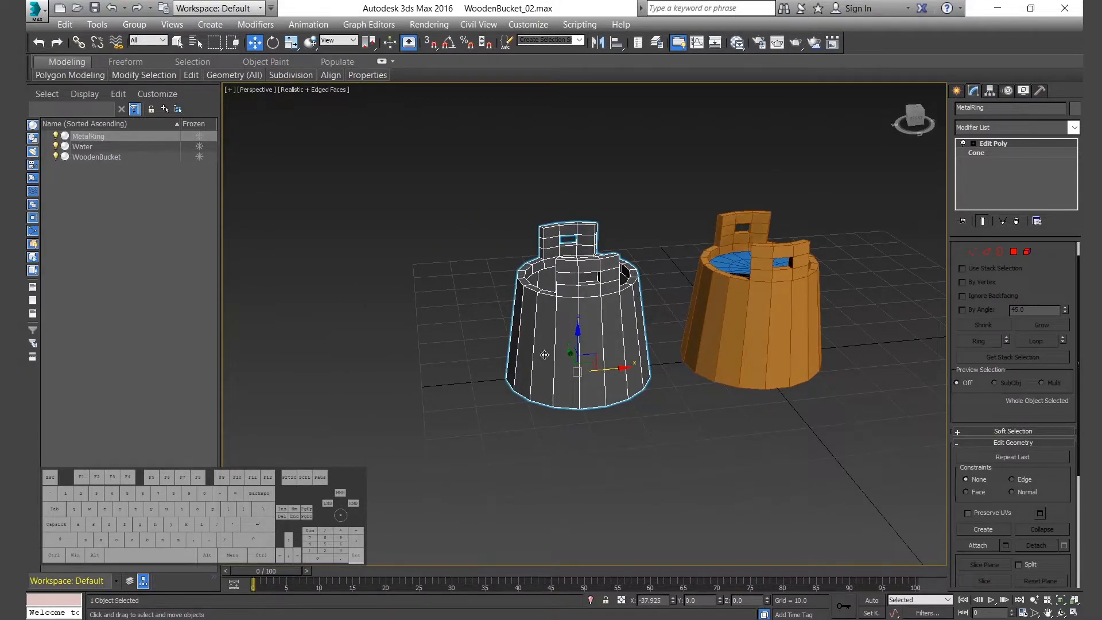
{"action": "left_click_drag", "start_coordinate": [628, 368], "coordinate": [467, 370], "text": "shift"}
{"action": "left_click", "coordinate": [474, 271]}
{"action": "left_click", "coordinate": [555, 376]}
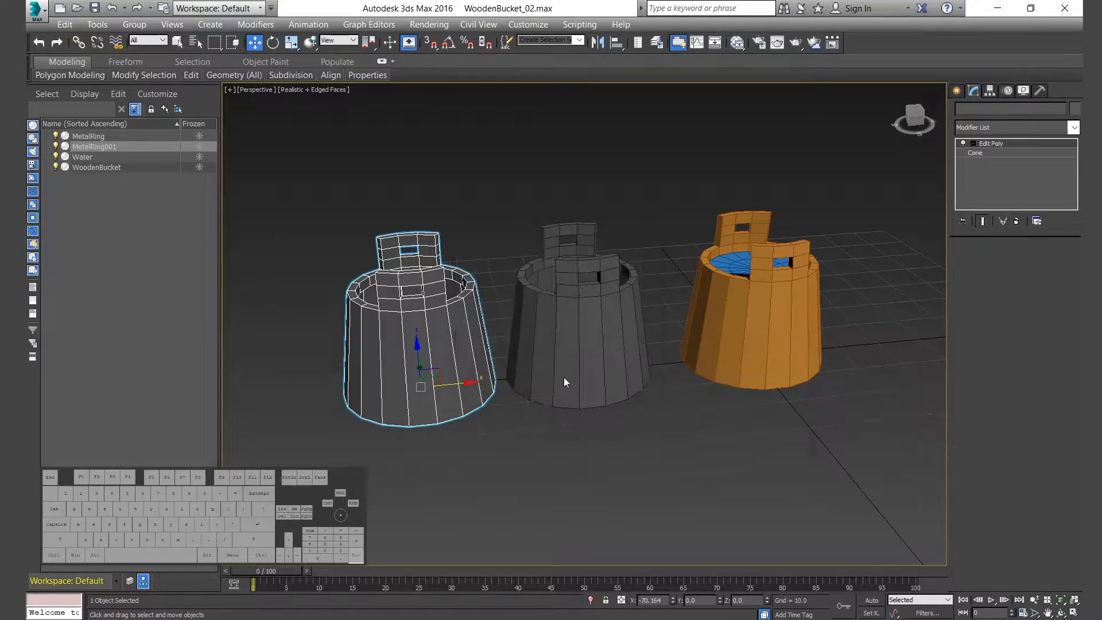
- Delete the original MetalRing standing in the middle and select the remaining copy
{"action": "left_click", "coordinate": [574, 322]}
{"action": "key", "text": "Delete"}
{"action": "left_click", "coordinate": [396, 350]}
{"action": "key", "text": "z"}
{"action": "middle_click_drag", "start_coordinate": [554, 367], "coordinate": [586, 380], "text": "alt"}
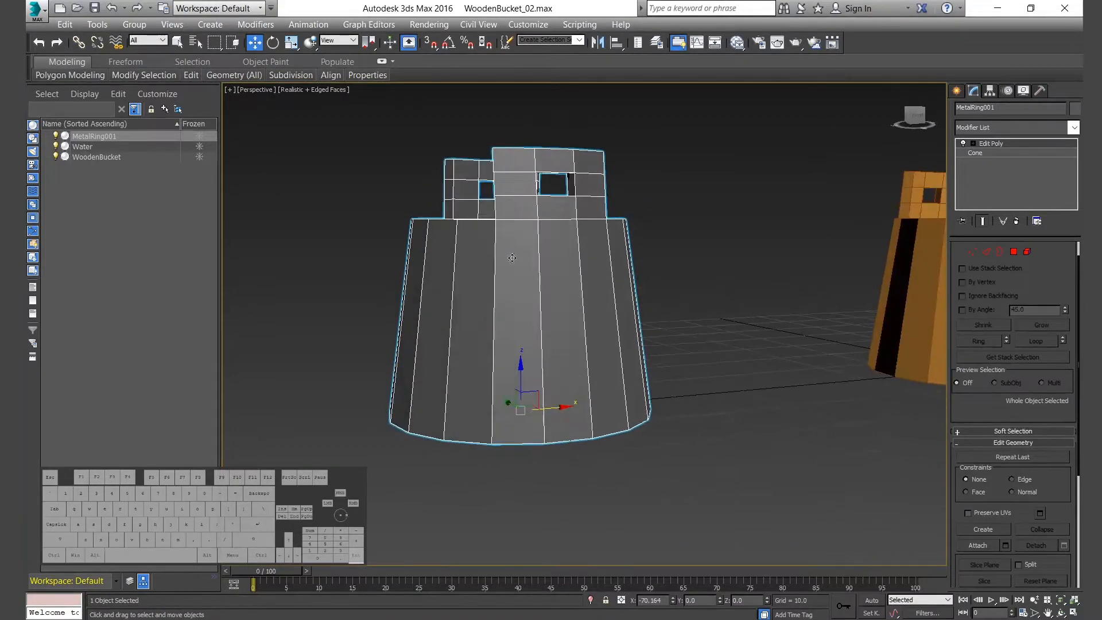
- Select the ring of vertical side edges on MetalRing001 and connect them with 3 segments
{"action": "left_click", "coordinate": [986, 251]}
{"action": "left_click", "coordinate": [584, 331]}
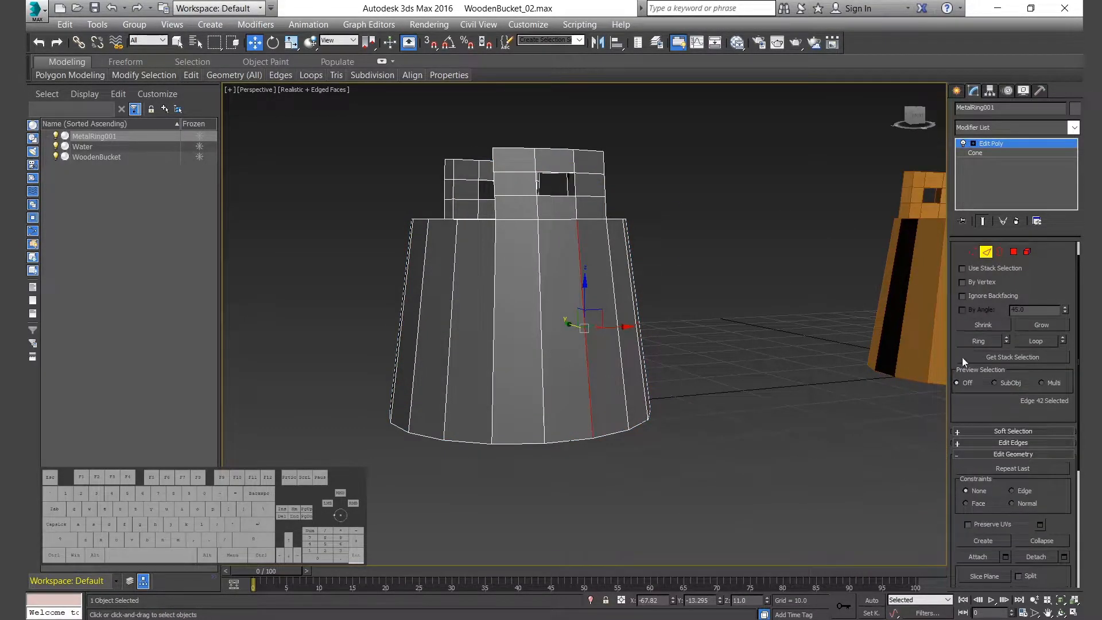
{"action": "left_click", "coordinate": [981, 341]}
{"action": "mouse_move", "coordinate": [240, 342]}
{"action": "middle_mouse_down", "text": "alt"}
{"action": "mouse_move", "coordinate": [443, 347]}
{"action": "mouse_move", "coordinate": [239, 346]}
{"action": "middle_mouse_up", "text": "alt"}
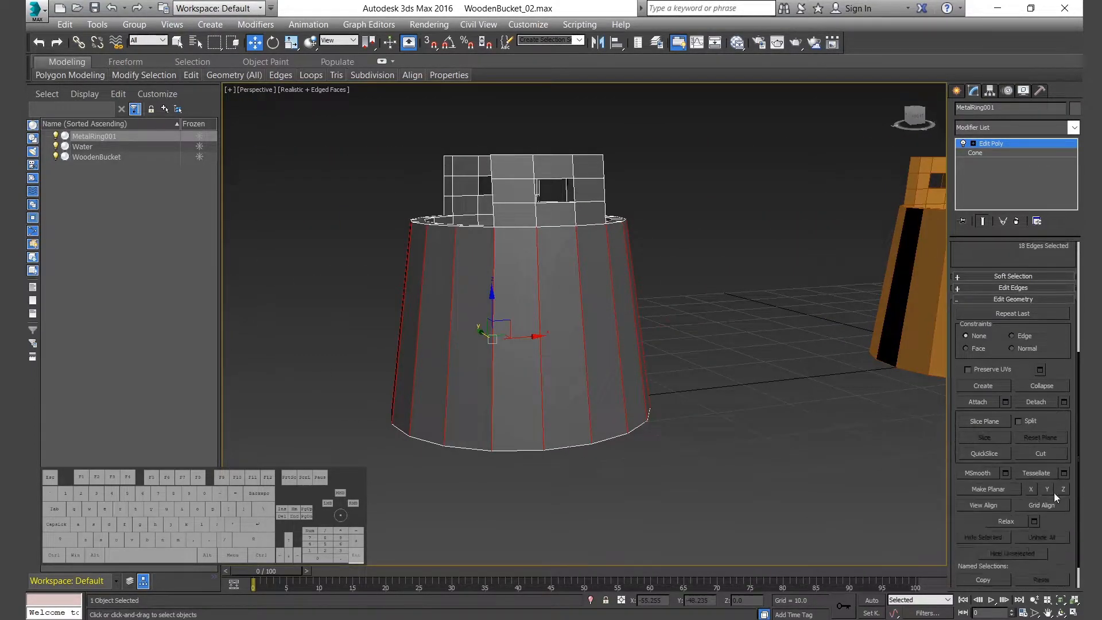
{"action": "left_click", "coordinate": [1041, 454]}
{"action": "left_click", "coordinate": [1017, 466]}
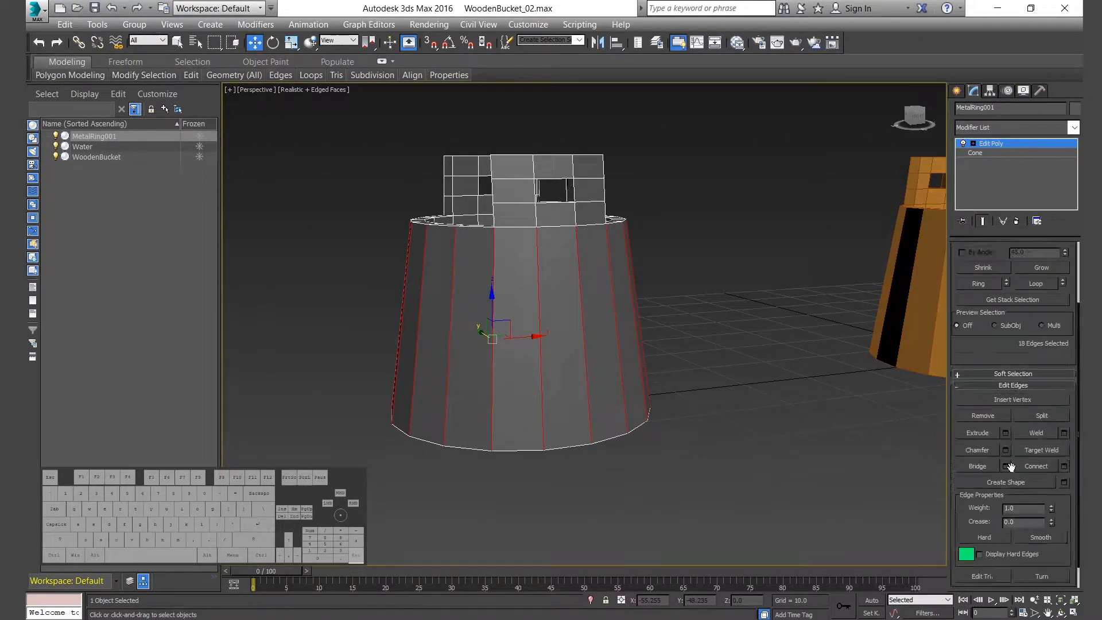
{"action": "left_click", "coordinate": [1062, 466]}
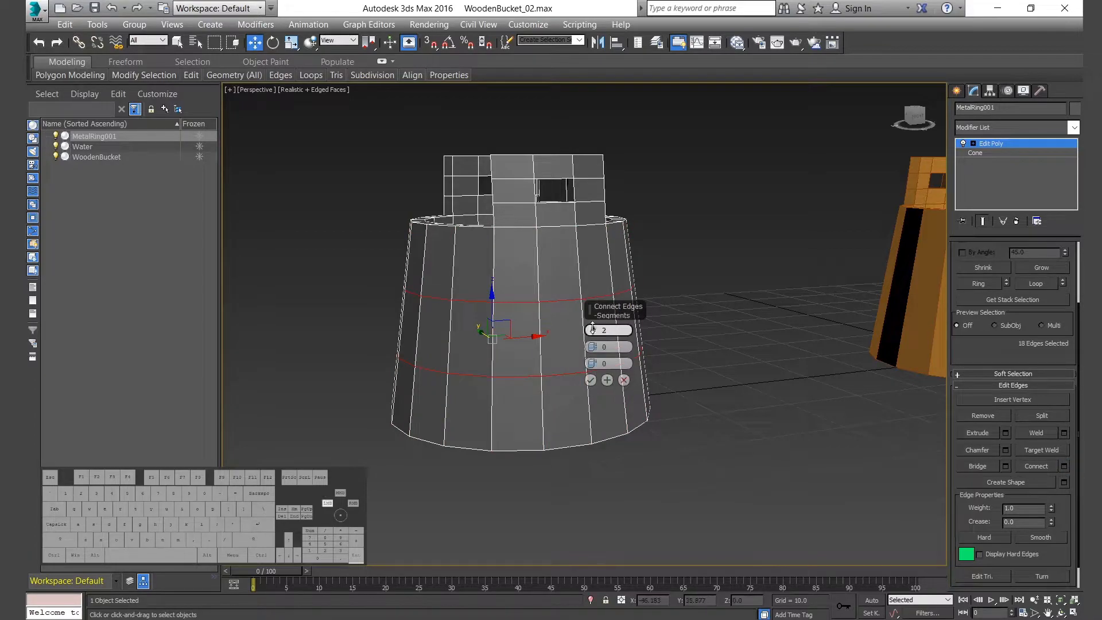
{"action": "left_click", "coordinate": [591, 377]}
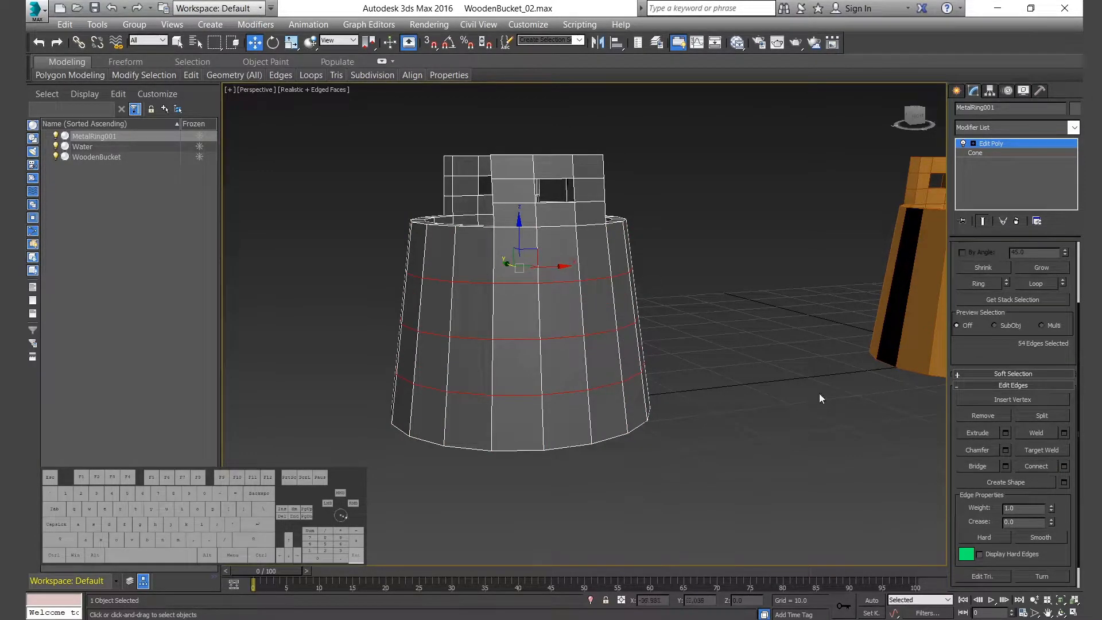
- Select the three horizontal edge loops around the body and chamfer them by 1.2
{"action": "left_click", "coordinate": [568, 278]}
{"action": "left_click", "coordinate": [1036, 283]}
{"action": "left_click", "coordinate": [576, 392], "text": "ctrl"}
{"action": "left_click", "coordinate": [1036, 285]}
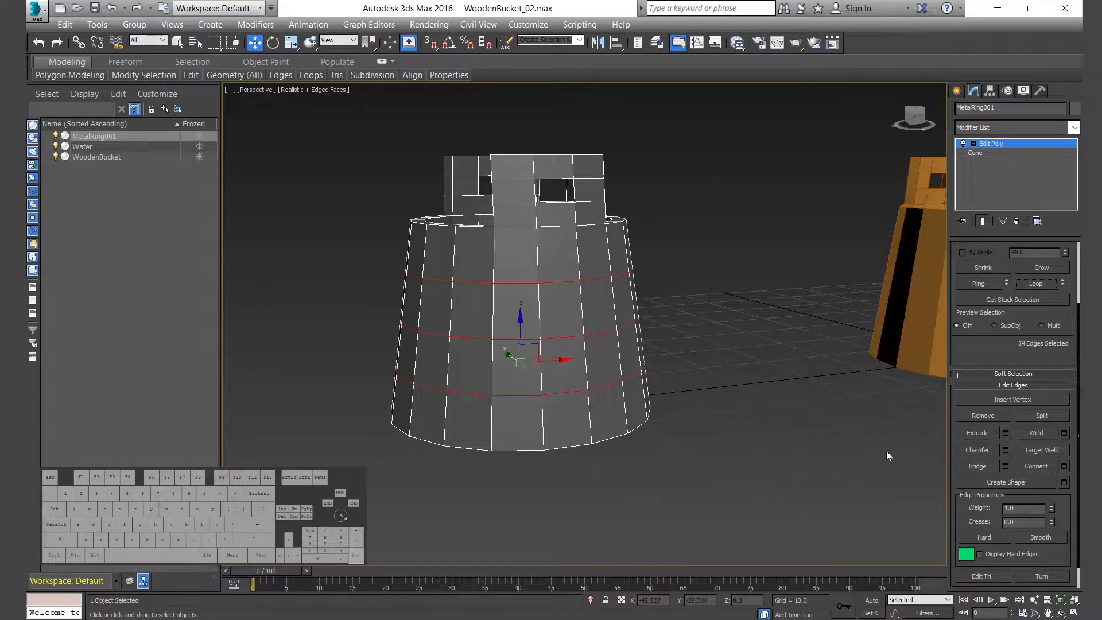
{"action": "left_click", "coordinate": [978, 449]}
{"action": "left_click", "coordinate": [602, 347]}
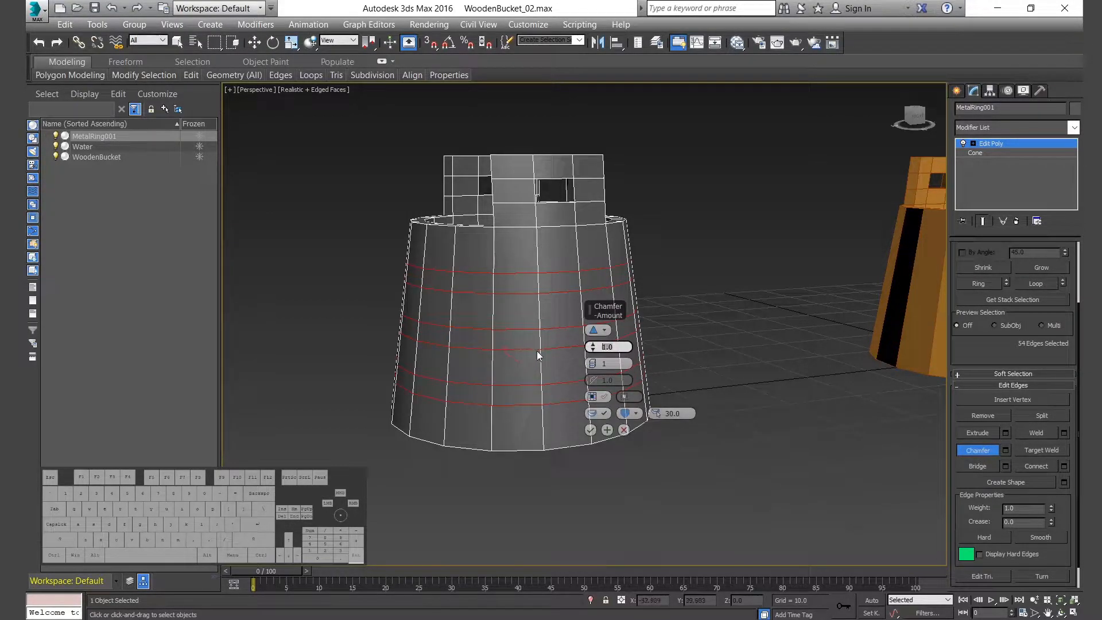
{"action": "type", "text": "1.2"}
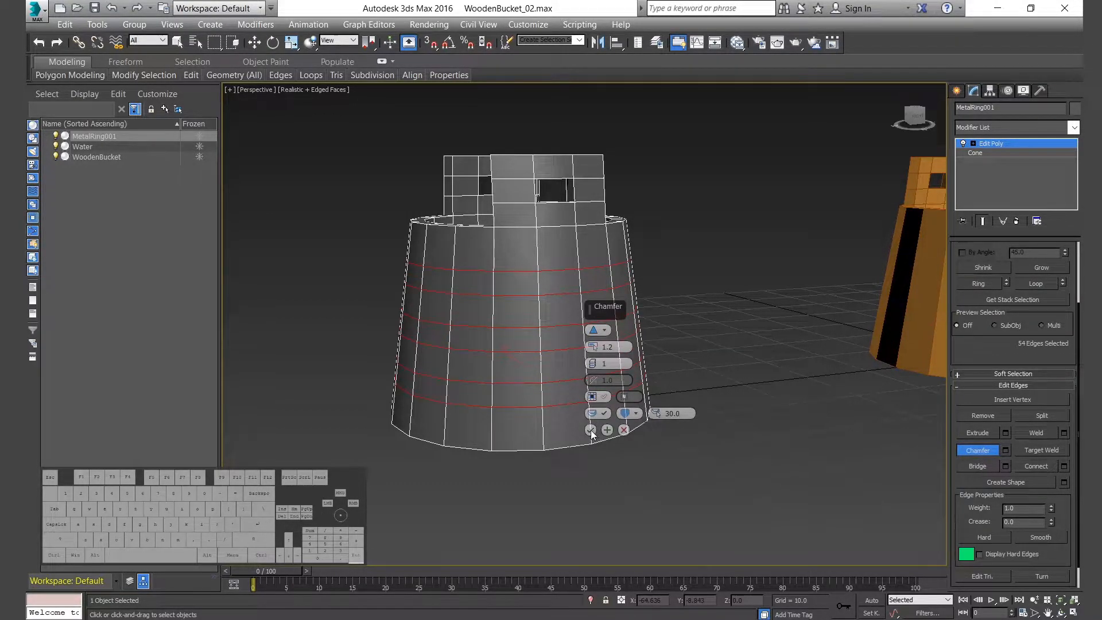
{"action": "left_click", "coordinate": [591, 429]}
{"action": "key", "text": "w"}
{"action": "scroll", "coordinate": [524, 358], "scroll_direction": "up", "scroll_amount": 5}
{"action": "scroll", "coordinate": [569, 377], "scroll_direction": "down", "scroll_amount": 3}
{"action": "middle_click_drag", "start_coordinate": [525, 358], "coordinate": [685, 364], "text": "alt"}
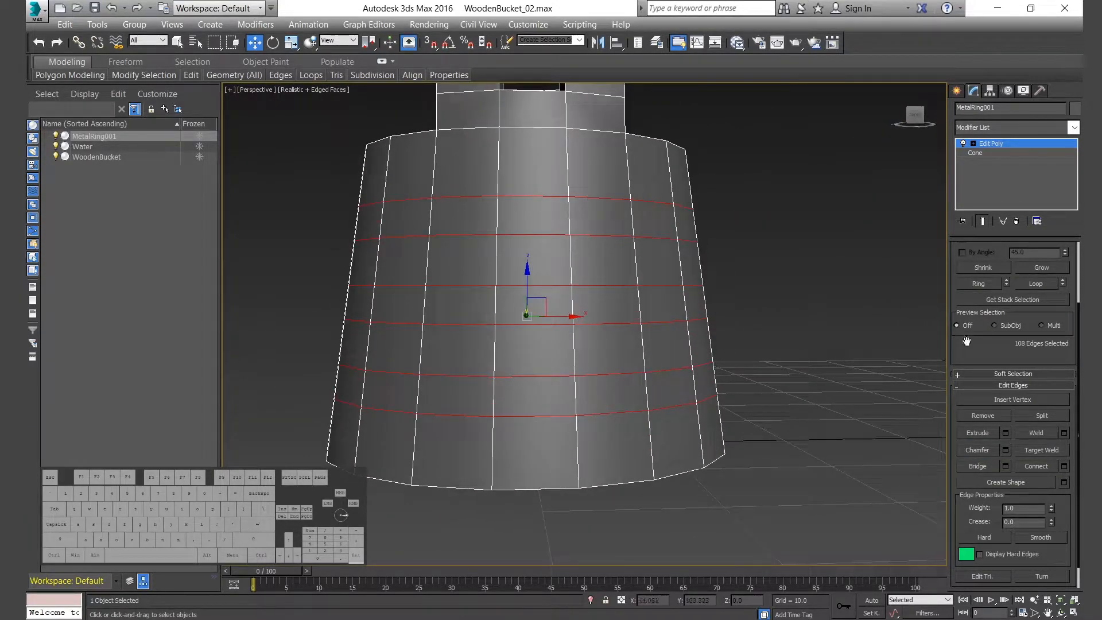
- Select the three full polygon bands between the chamfered edge loops around the body
{"action": "scroll", "coordinate": [1003, 294], "scroll_direction": "up", "scroll_amount": 3}
{"action": "left_click", "coordinate": [1013, 274]}
{"action": "left_click", "coordinate": [600, 218]}
{"action": "left_click", "coordinate": [545, 219], "text": "shift"}
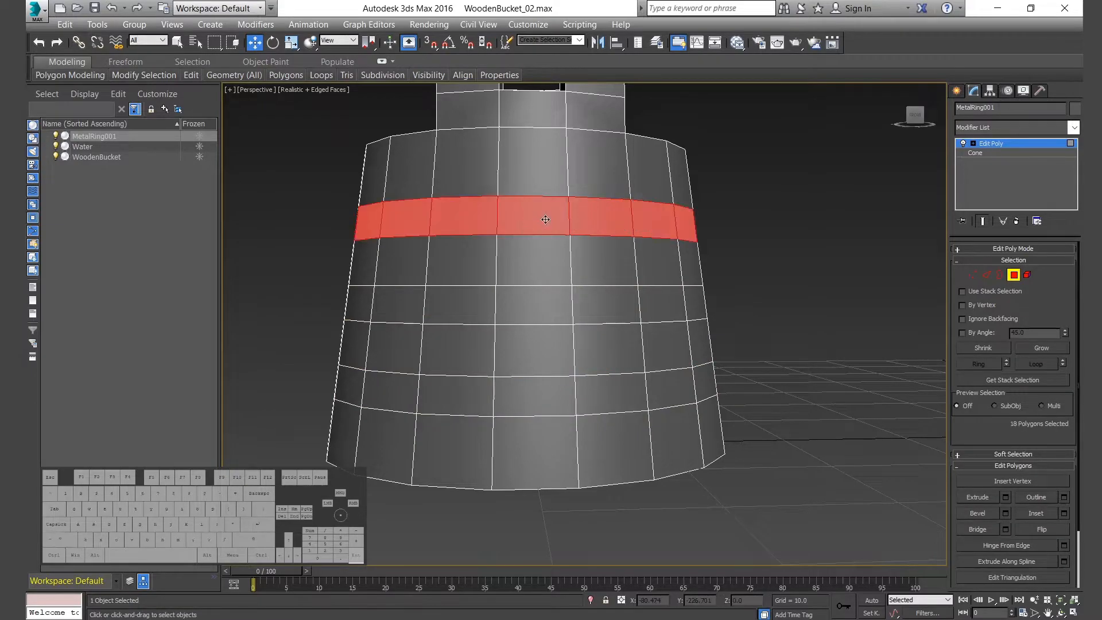
{"action": "left_click", "coordinate": [599, 220]}
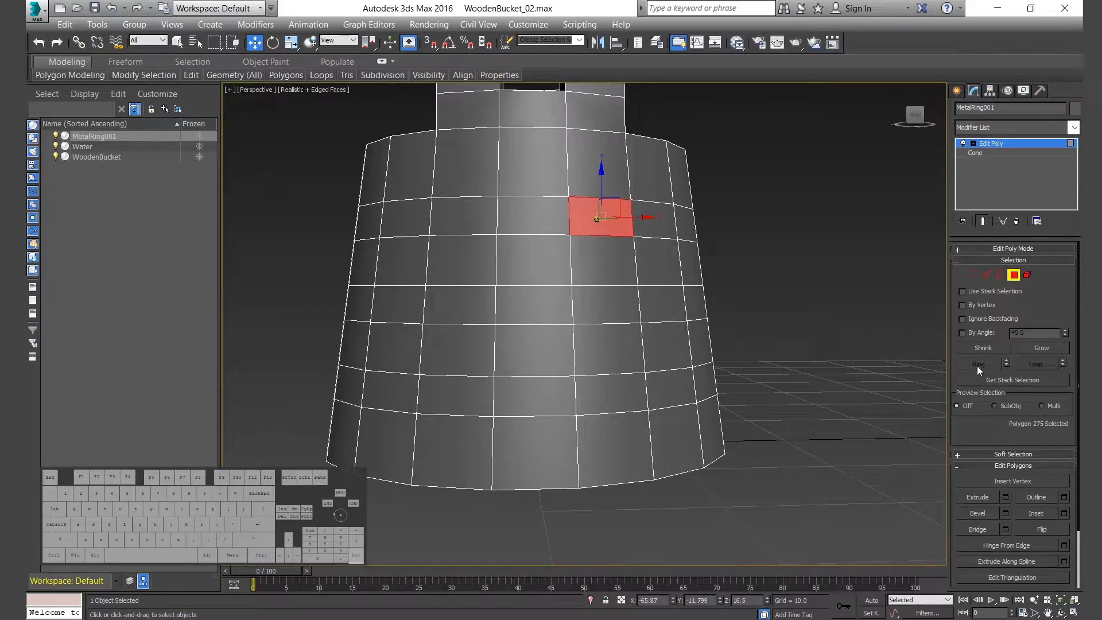
{"action": "left_click", "coordinate": [536, 215], "text": "shift"}
{"action": "left_click", "coordinate": [607, 305], "text": "ctrl"}
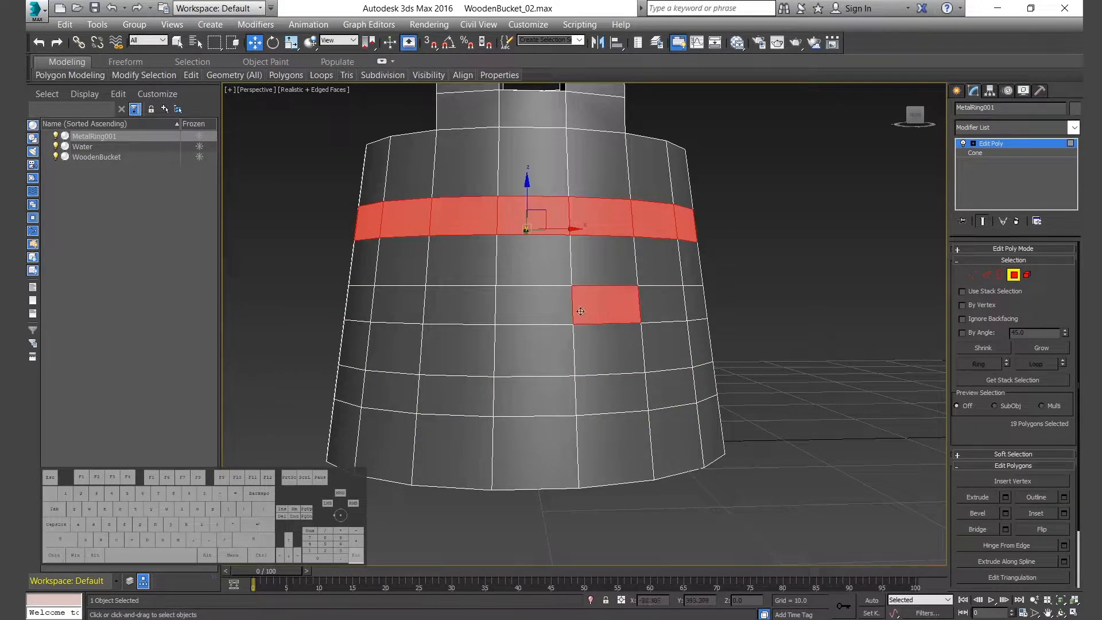
{"action": "left_click", "coordinate": [534, 305], "text": "shift"}
{"action": "left_click", "coordinate": [609, 395], "text": "ctrl"}
{"action": "left_click", "coordinate": [533, 394], "text": "shift"}
{"action": "scroll", "coordinate": [608, 367], "scroll_direction": "down", "scroll_amount": 4}
{"action": "middle_click_drag", "start_coordinate": [608, 367], "coordinate": [591, 333], "text": "alt"}
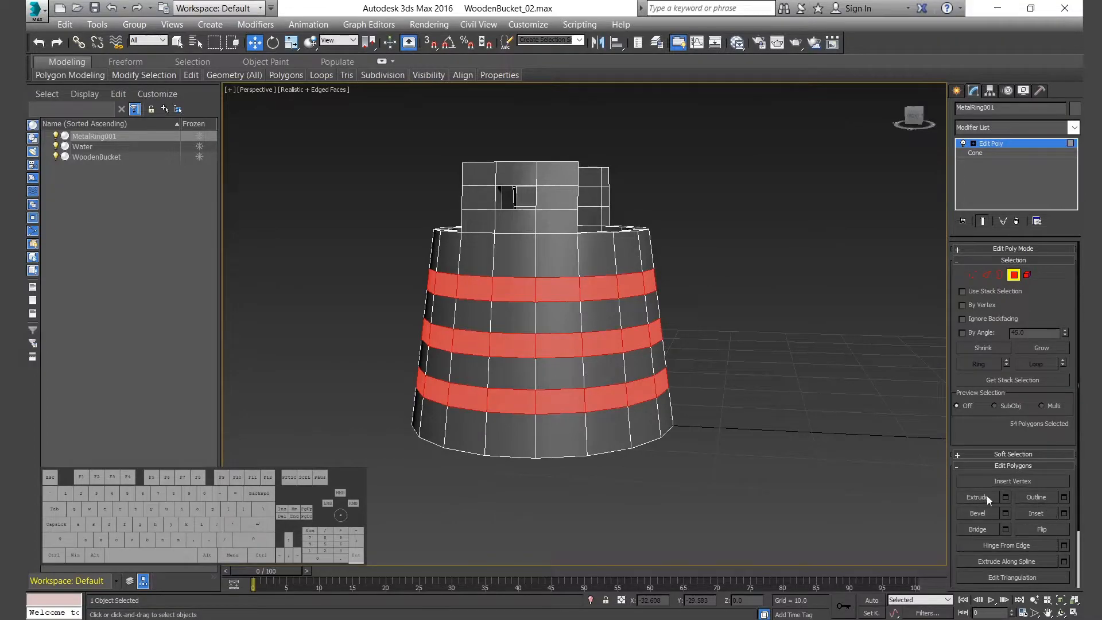
- Compare the extrusion types on the three selected bands and extrude them outward by Local Normals
{"action": "left_click", "coordinate": [1005, 496]}
{"action": "middle_click_drag", "start_coordinate": [657, 436], "coordinate": [666, 460], "text": "alt"}
{"action": "left_click", "coordinate": [604, 330]}
{"action": "left_click", "coordinate": [630, 342]}
{"action": "left_click", "coordinate": [604, 331]}
{"action": "left_click", "coordinate": [633, 350]}
{"action": "left_click", "coordinate": [604, 331]}
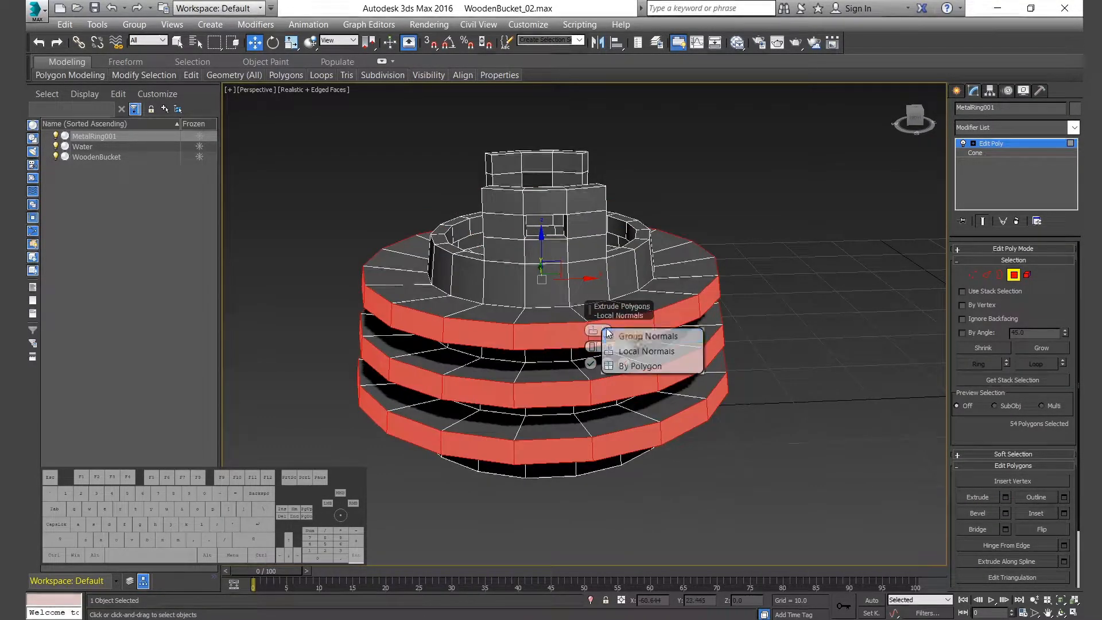
{"action": "left_click", "coordinate": [639, 354]}
{"action": "left_click", "coordinate": [604, 330]}
{"action": "left_click", "coordinate": [642, 371]}
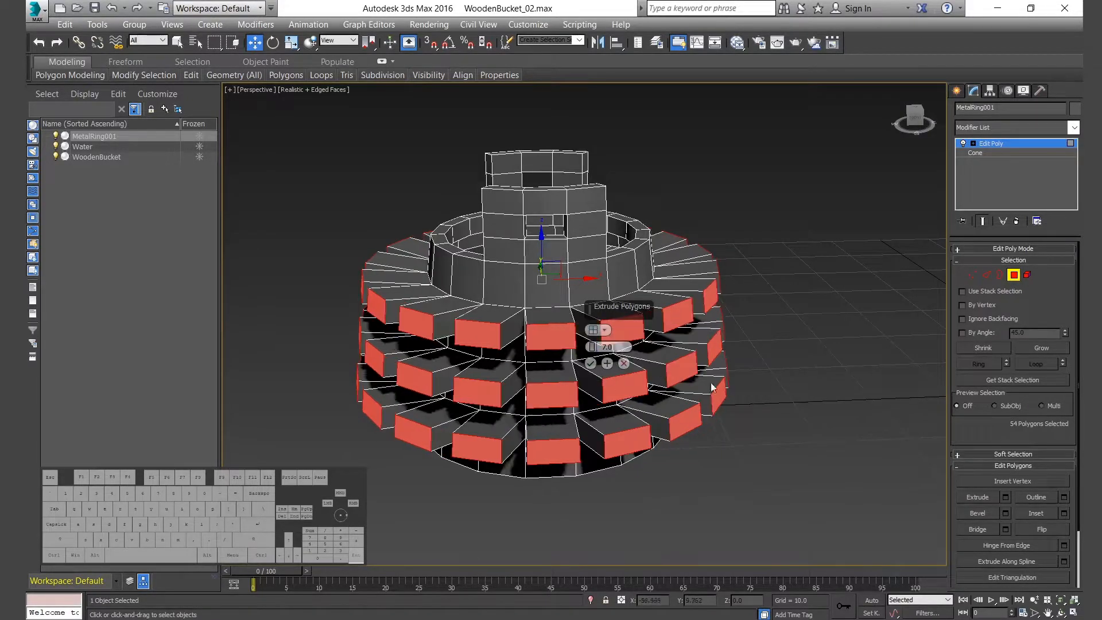
{"action": "middle_click_drag", "start_coordinate": [631, 379], "coordinate": [643, 396], "text": "alt"}
{"action": "left_click", "coordinate": [596, 331]}
{"action": "left_click", "coordinate": [683, 354]}
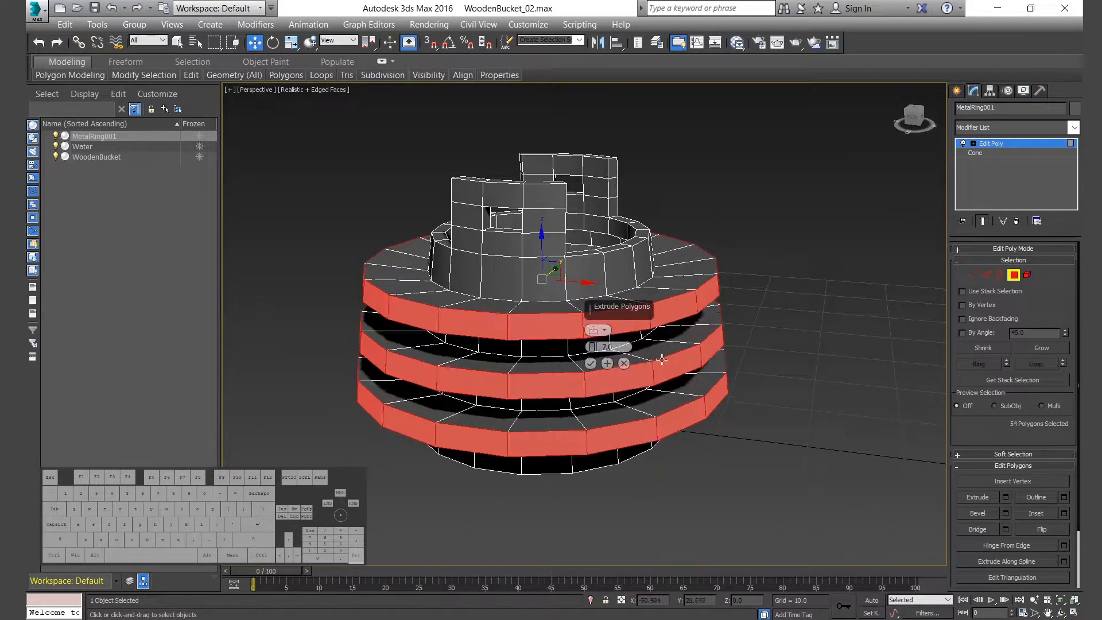
{"action": "key", "text": "Return"}
{"action": "left_click", "coordinate": [590, 363]}
- Scale the extruded band faces down slightly in height and nudge them down a little in the Left view
{"action": "middle_click_drag", "start_coordinate": [586, 370], "coordinate": [547, 376], "text": "alt"}
{"action": "scroll", "coordinate": [536, 376], "scroll_direction": "up", "scroll_amount": 5}
{"action": "scroll", "coordinate": [536, 376], "scroll_direction": "down", "scroll_amount": 3}
{"action": "key", "text": "r"}
{"action": "left_click_drag", "start_coordinate": [545, 321], "coordinate": [547, 332]}
{"action": "key", "text": "w"}
{"action": "key", "text": "alt+w"}
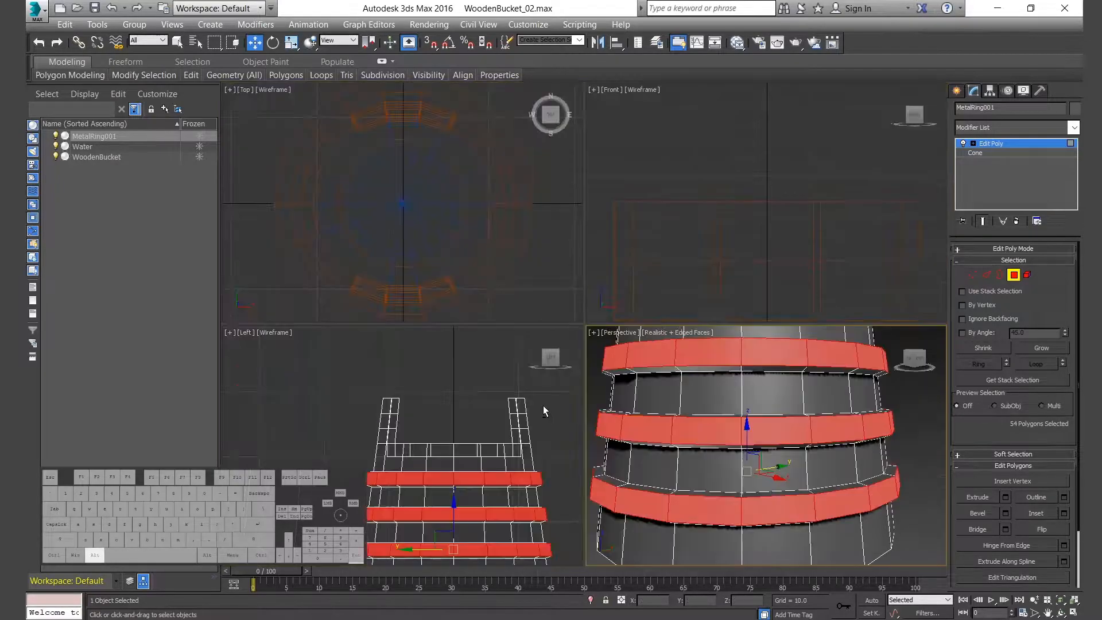
{"action": "right_click", "coordinate": [545, 407]}
{"action": "key", "text": "alt+w"}
{"action": "middle_click_drag", "start_coordinate": [555, 466], "coordinate": [477, 351]}
{"action": "left_click_drag", "start_coordinate": [615, 375], "coordinate": [612, 377]}
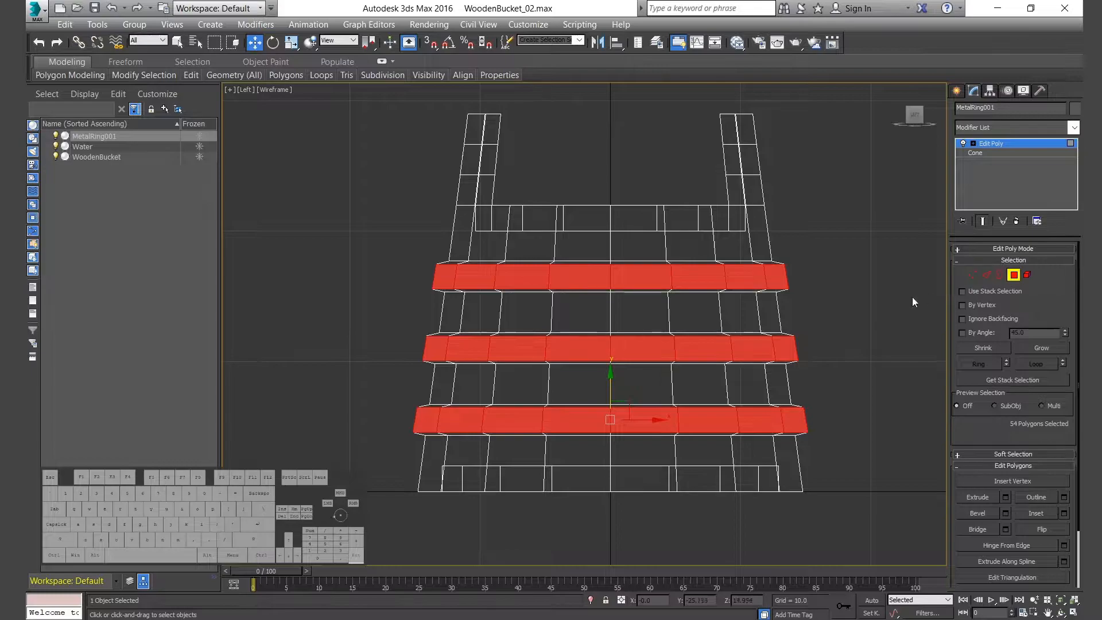
- Back in the Perspective view, select the outer polygon loops of all three extruded rings
{"action": "key", "text": "alt+w"}
{"action": "right_click", "coordinate": [797, 400]}
{"action": "key", "text": "alt+w"}
{"action": "scroll", "coordinate": [737, 402], "scroll_direction": "down", "scroll_amount": 6}
{"action": "middle_click_drag", "start_coordinate": [651, 348], "coordinate": [765, 382], "text": "alt"}
{"action": "scroll", "coordinate": [678, 387], "scroll_direction": "up", "scroll_amount": 3}
{"action": "left_click", "coordinate": [778, 495]}
{"action": "left_click", "coordinate": [721, 329]}
{"action": "left_click", "coordinate": [663, 326], "text": "shift"}
{"action": "left_click", "coordinate": [723, 383], "text": "ctrl"}
{"action": "left_click", "coordinate": [671, 383], "text": "shift"}
{"action": "left_click", "coordinate": [722, 439], "text": "ctrl"}
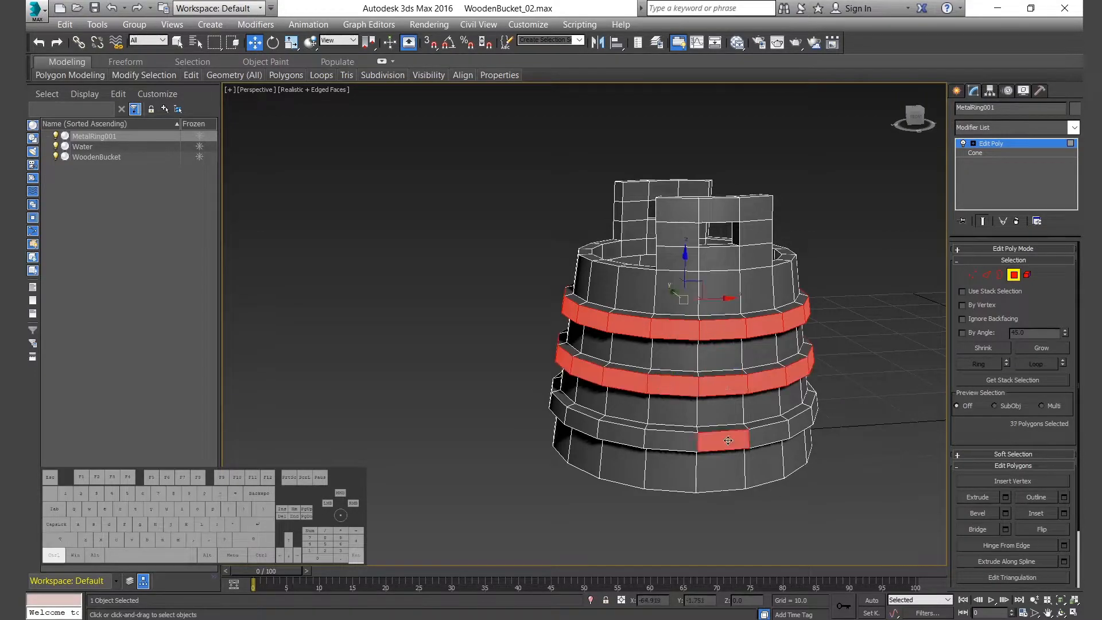
{"action": "left_click", "coordinate": [669, 438], "text": "shift"}
- Grow the selection to the rings' side faces, invert it and delete all the remaining bucket polygons
{"action": "left_click", "coordinate": [1025, 347]}
{"action": "middle_click_drag", "start_coordinate": [671, 321], "coordinate": [671, 347], "text": "alt"}
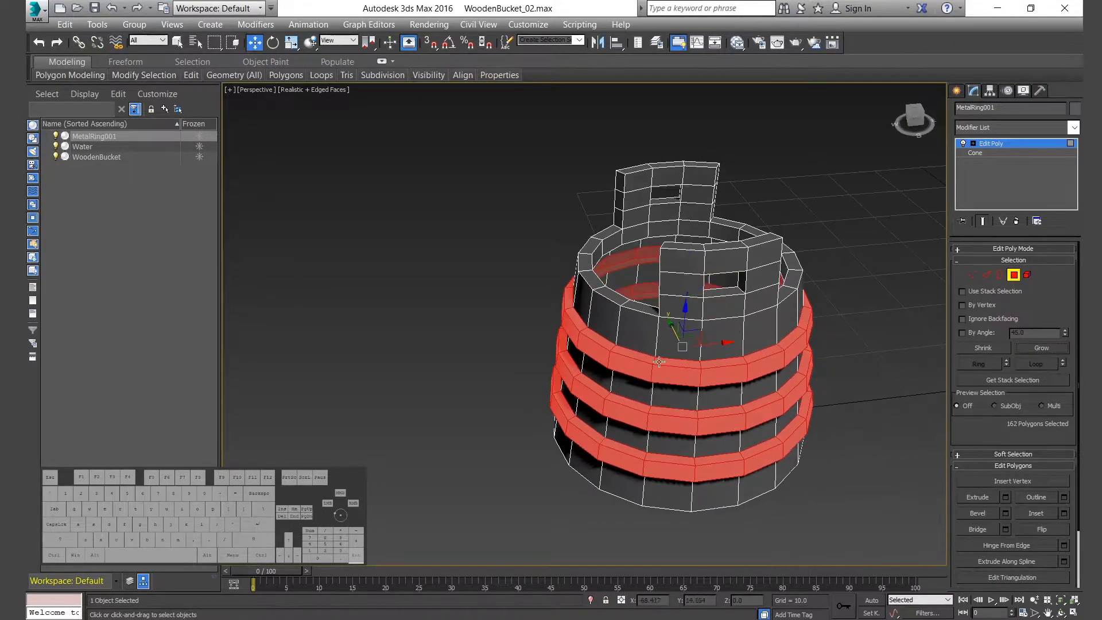
{"action": "key", "text": "ctrl+i"}
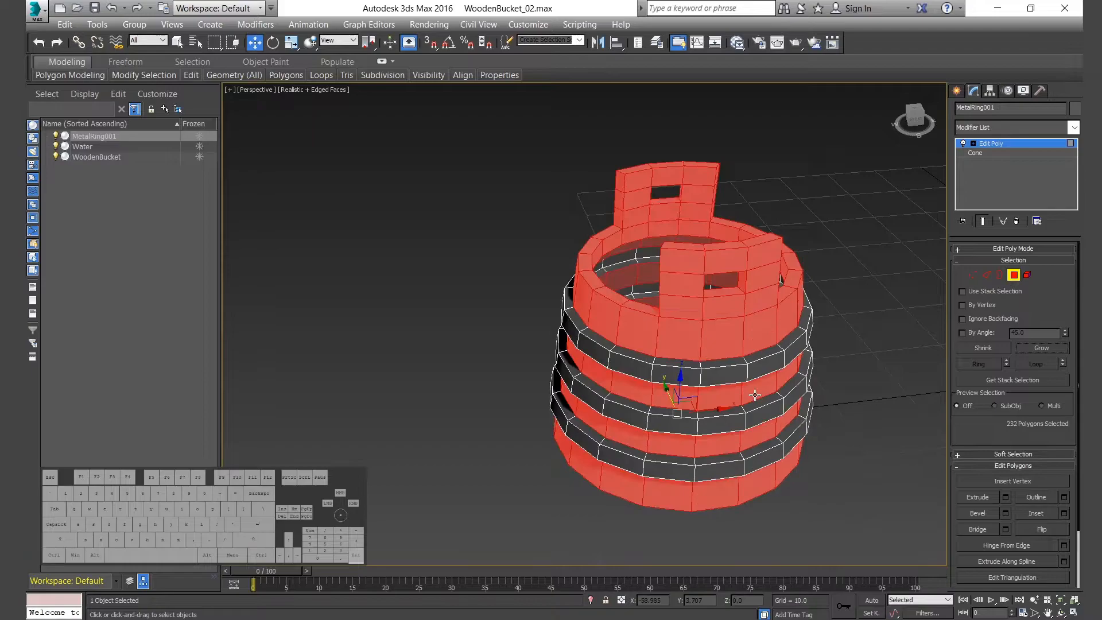
{"action": "key", "text": "Delete"}
{"action": "left_click", "coordinate": [1014, 275]}
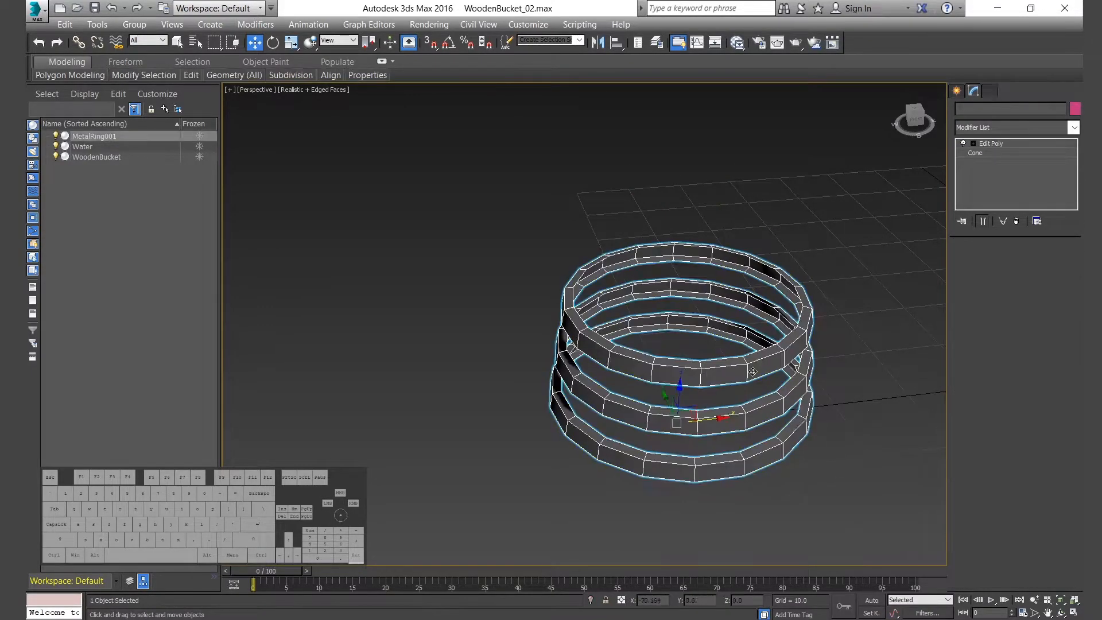
- Reset the X position of the rings to 0 so they sit around the wooden bucket
{"action": "right_click", "coordinate": [673, 601]}
{"action": "scroll", "coordinate": [797, 438], "scroll_direction": "down", "scroll_amount": 5}
{"action": "middle_click_drag", "start_coordinate": [797, 438], "coordinate": [671, 419]}
{"action": "scroll", "coordinate": [558, 412], "scroll_direction": "up", "scroll_amount": 3}
{"action": "scroll", "coordinate": [629, 399], "scroll_direction": "up", "scroll_amount": 2}
{"action": "left_click", "coordinate": [671, 419]}
{"action": "middle_click_drag", "start_coordinate": [671, 419], "coordinate": [626, 401], "text": "alt"}
{"action": "middle_click_drag", "start_coordinate": [626, 402], "coordinate": [620, 379], "text": "alt"}
{"action": "middle_click_drag", "start_coordinate": [396, 459], "coordinate": [554, 422], "text": "alt"}
{"action": "scroll", "coordinate": [428, 491], "scroll_direction": "up", "scroll_amount": 1}
{"action": "left_click", "coordinate": [554, 423]}
{"action": "scroll", "coordinate": [554, 422], "scroll_direction": "down", "scroll_amount": 3}
- Select all polygons of the metal rings, clear their smoothing groups and leave polygon editing
{"action": "key", "text": "4"}
{"action": "key", "text": "ctrl+a"}
{"action": "scroll", "coordinate": [982, 437], "scroll_direction": "down", "scroll_amount": 2}
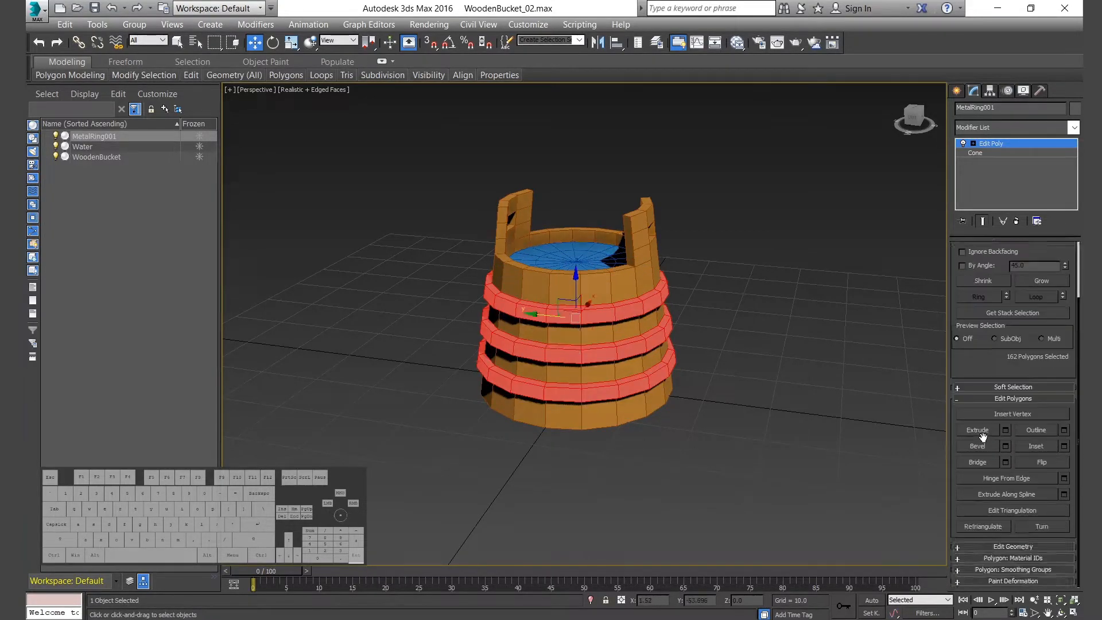
{"action": "left_click", "coordinate": [1010, 569]}
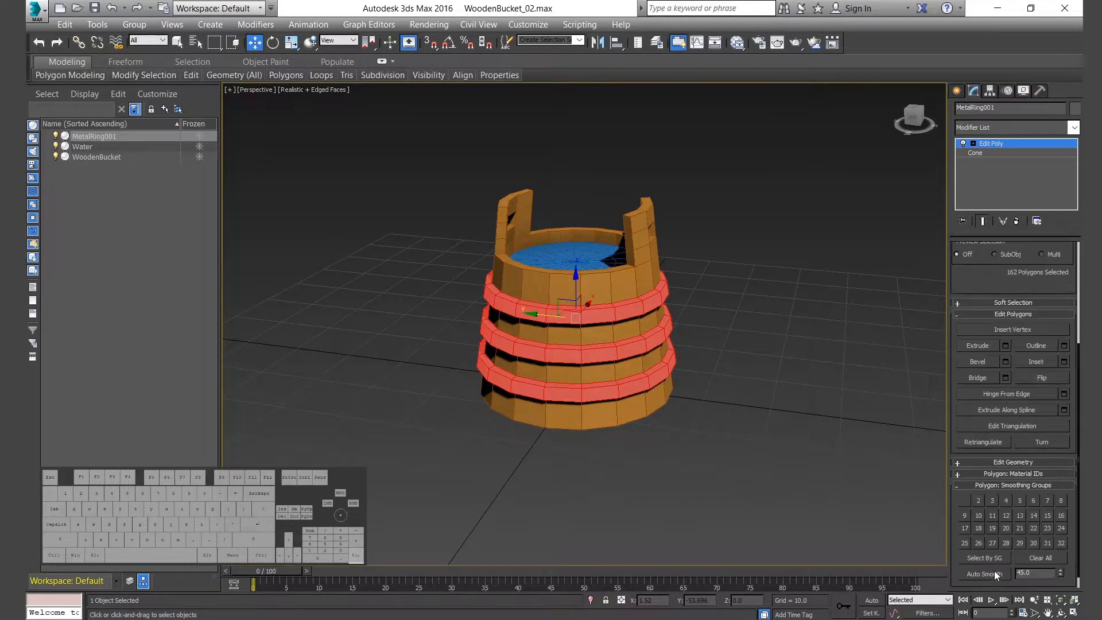
{"action": "left_click", "coordinate": [1044, 561]}
{"action": "left_click", "coordinate": [1027, 486]}
{"action": "scroll", "coordinate": [1025, 485], "scroll_direction": "up", "scroll_amount": 3}
{"action": "left_click", "coordinate": [1001, 261]}
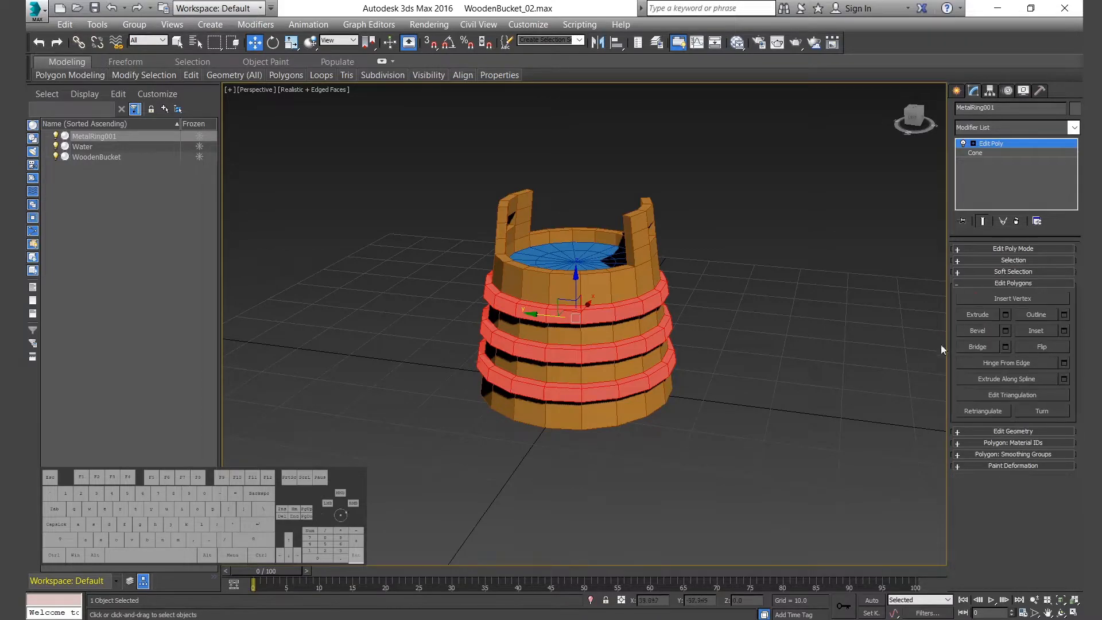
{"action": "left_click", "coordinate": [598, 316]}
{"action": "left_click", "coordinate": [1011, 261]}
{"action": "left_click", "coordinate": [1010, 279]}
{"action": "left_click", "coordinate": [653, 518]}
{"action": "middle_click_drag", "start_coordinate": [653, 518], "coordinate": [648, 545], "text": "alt"}
{"action": "middle_click_drag", "start_coordinate": [648, 545], "coordinate": [645, 556], "text": "alt"}
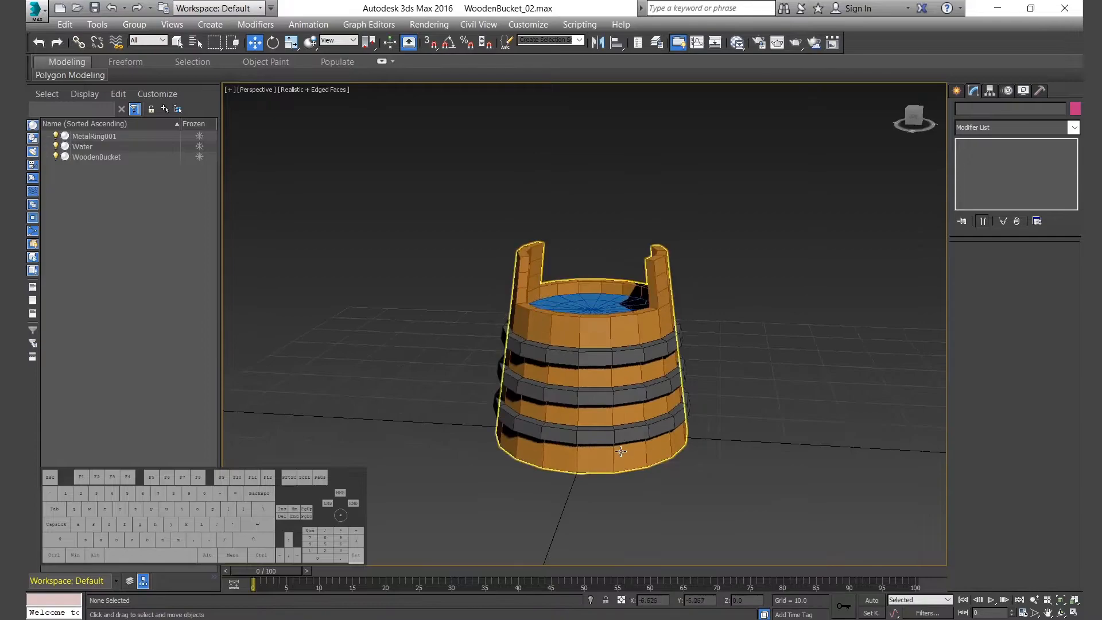
- Hide the Water and WoodenBucket objects so only the metal rings are shown
{"action": "left_click", "coordinate": [56, 146]}
{"action": "left_click", "coordinate": [55, 157]}
{"action": "scroll", "coordinate": [574, 397], "scroll_direction": "up", "scroll_amount": 8}
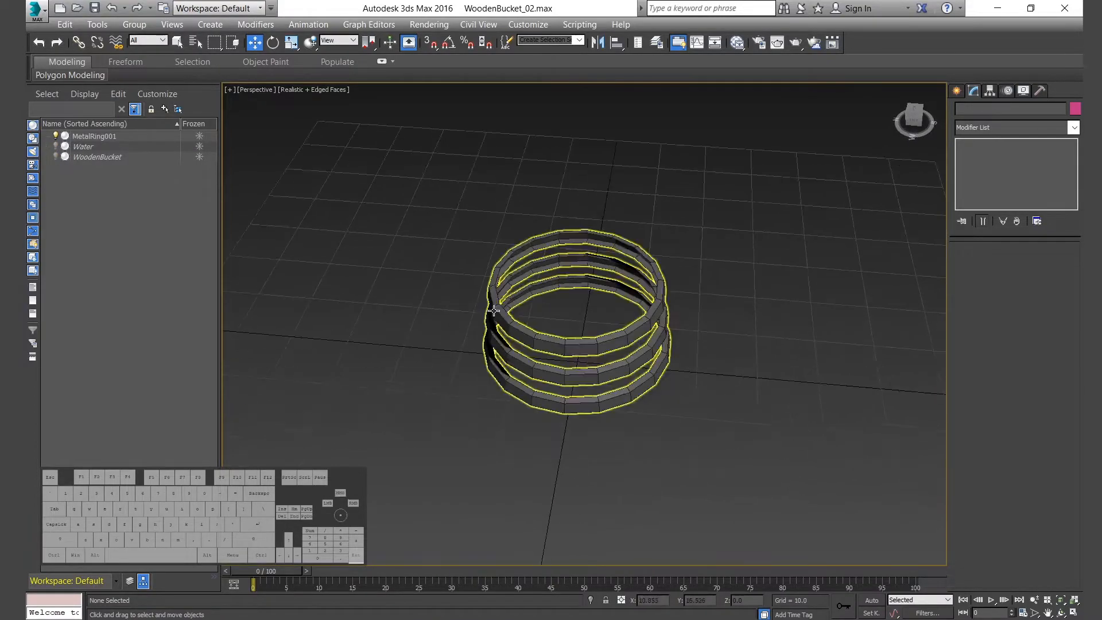
{"action": "middle_click_drag", "start_coordinate": [573, 397], "coordinate": [521, 374], "text": "alt"}
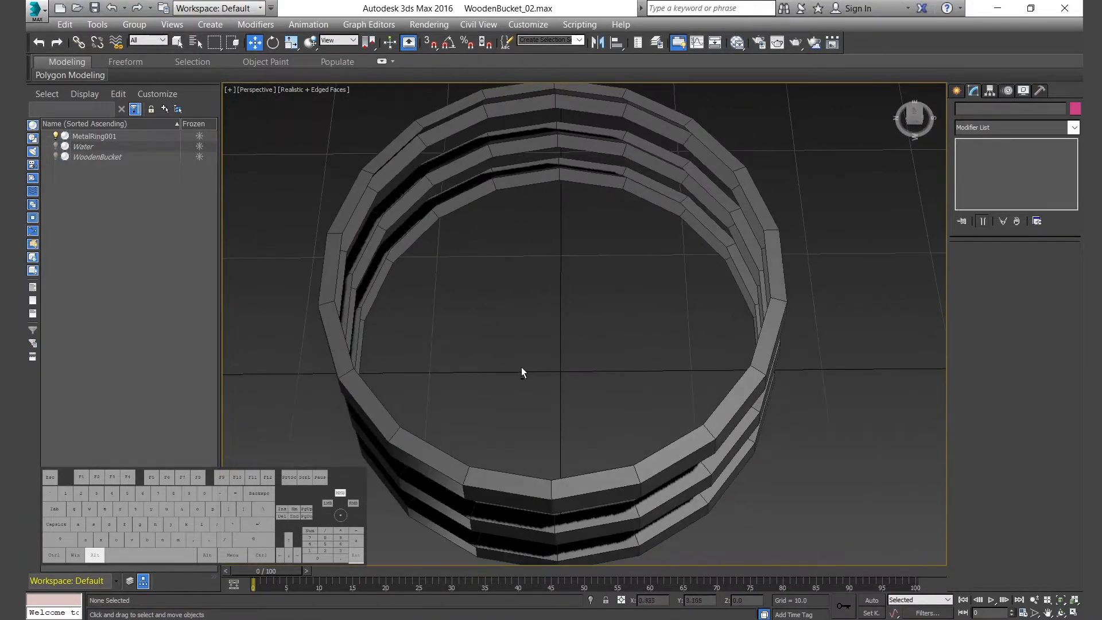
- Create a small box near the center of the rings with length and width 1.0
{"action": "left_click", "coordinate": [956, 90]}
{"action": "left_click", "coordinate": [984, 176]}
{"action": "left_click_drag", "start_coordinate": [560, 372], "coordinate": [572, 383]}
{"action": "left_click", "coordinate": [571, 365]}
{"action": "key", "text": "w"}
{"action": "left_click", "coordinate": [973, 90]}
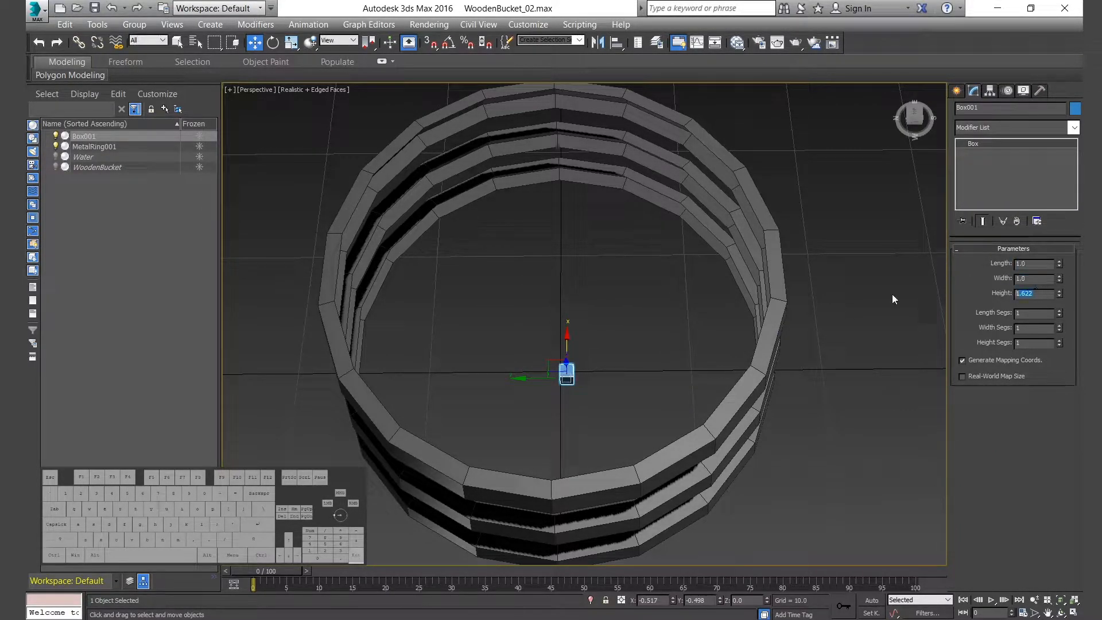
- Set the box's height to 1.0 and reset its X and Y positions to 0
{"action": "right_click", "coordinate": [718, 600]}
{"action": "right_click", "coordinate": [673, 600]}
{"action": "middle_click_drag", "start_coordinate": [531, 439], "coordinate": [574, 340], "text": "alt"}
{"action": "scroll", "coordinate": [574, 344], "scroll_direction": "up", "scroll_amount": 3}
{"action": "middle_click_drag", "start_coordinate": [565, 454], "coordinate": [569, 418], "text": "alt"}
{"action": "scroll", "coordinate": [569, 419], "scroll_direction": "up", "scroll_amount": 2}
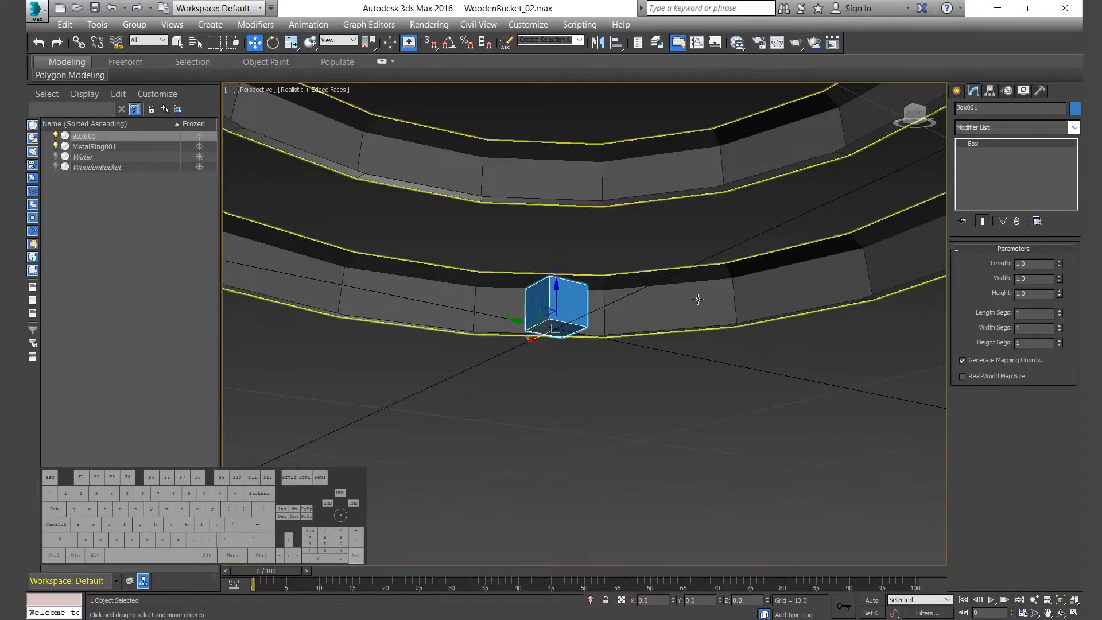
- Center the small box's pivot on the object and leave pivot editing
{"action": "left_click", "coordinate": [989, 91]}
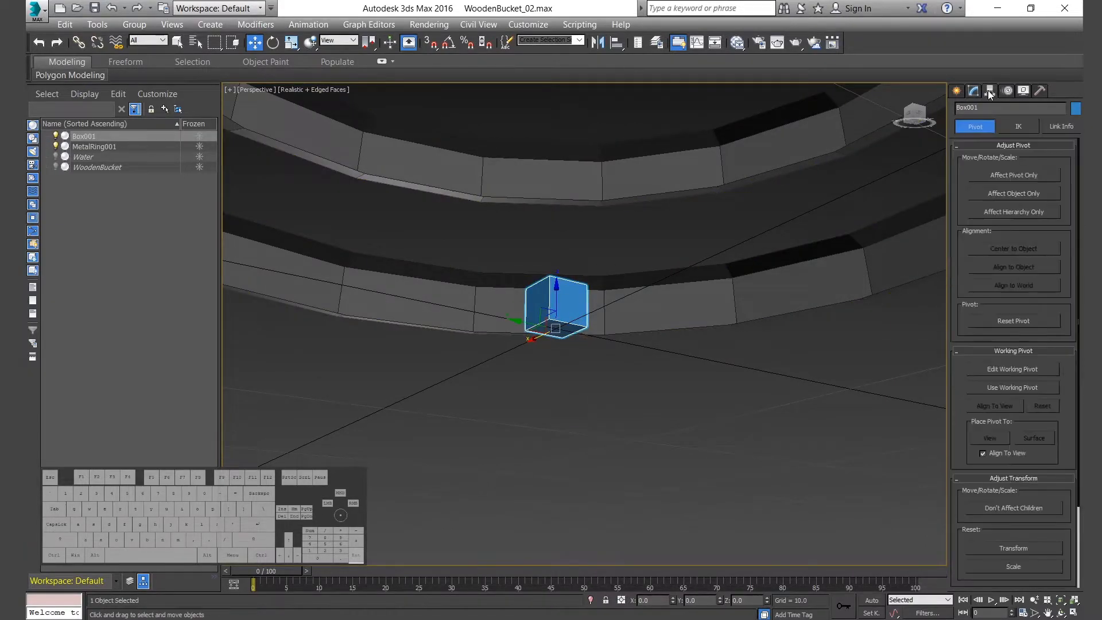
{"action": "left_click", "coordinate": [1019, 179]}
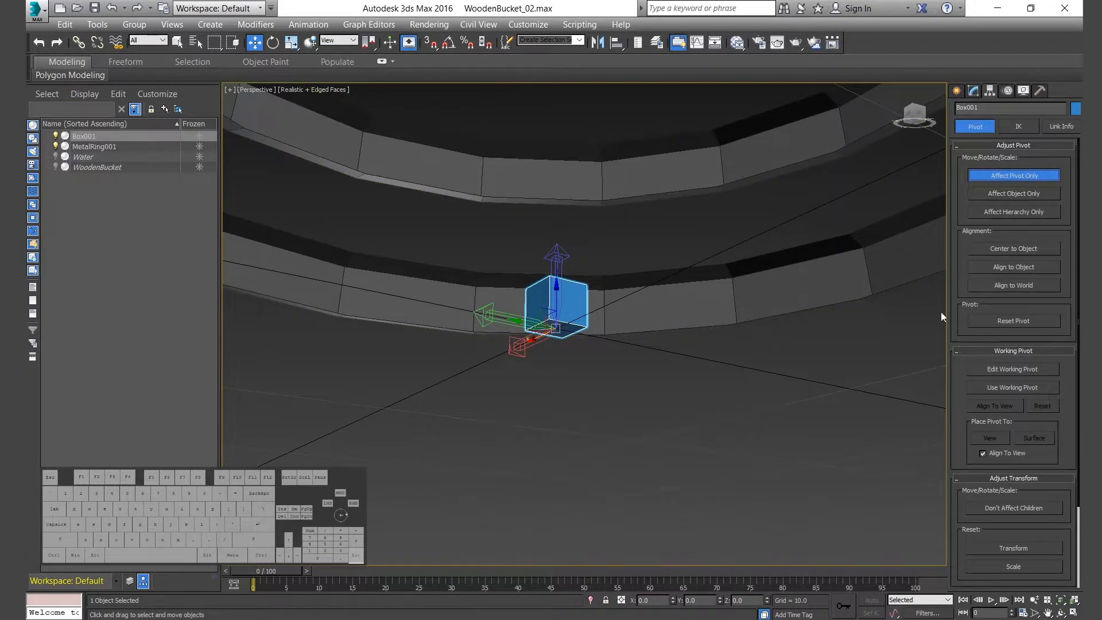
{"action": "left_click", "coordinate": [1008, 250]}
{"action": "middle_click_drag", "start_coordinate": [528, 356], "coordinate": [628, 370], "text": "alt"}
{"action": "left_click", "coordinate": [1013, 176]}
{"action": "middle_click_drag", "start_coordinate": [585, 321], "coordinate": [486, 344], "text": "alt"}
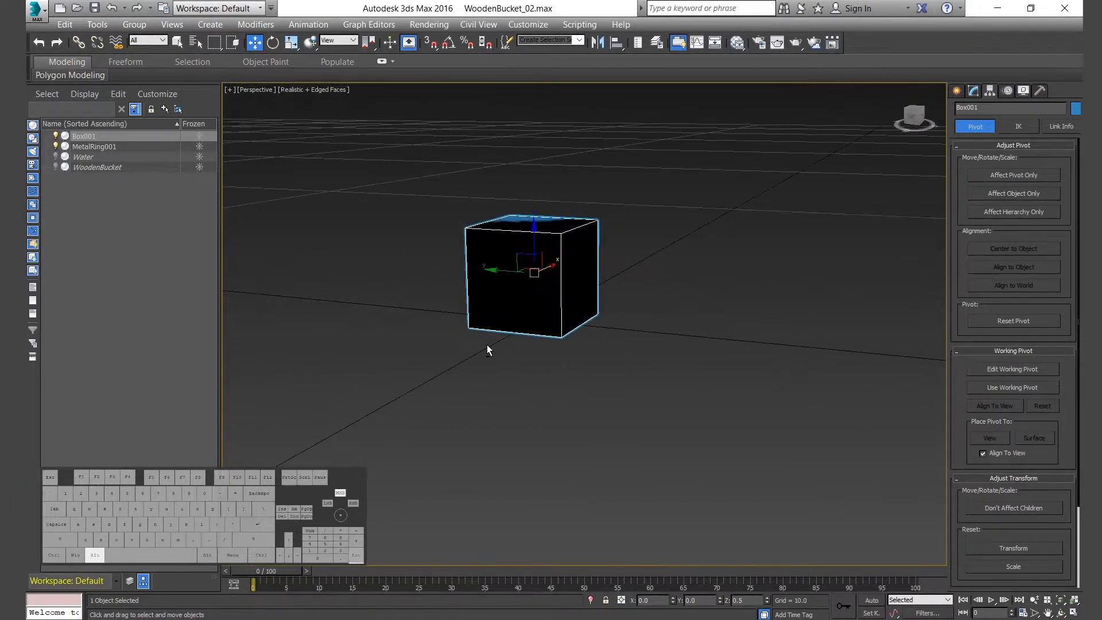
- Set the perspective view's shading to Shaded and bring up the Left view with the small box selected
{"action": "left_click", "coordinate": [313, 89]}
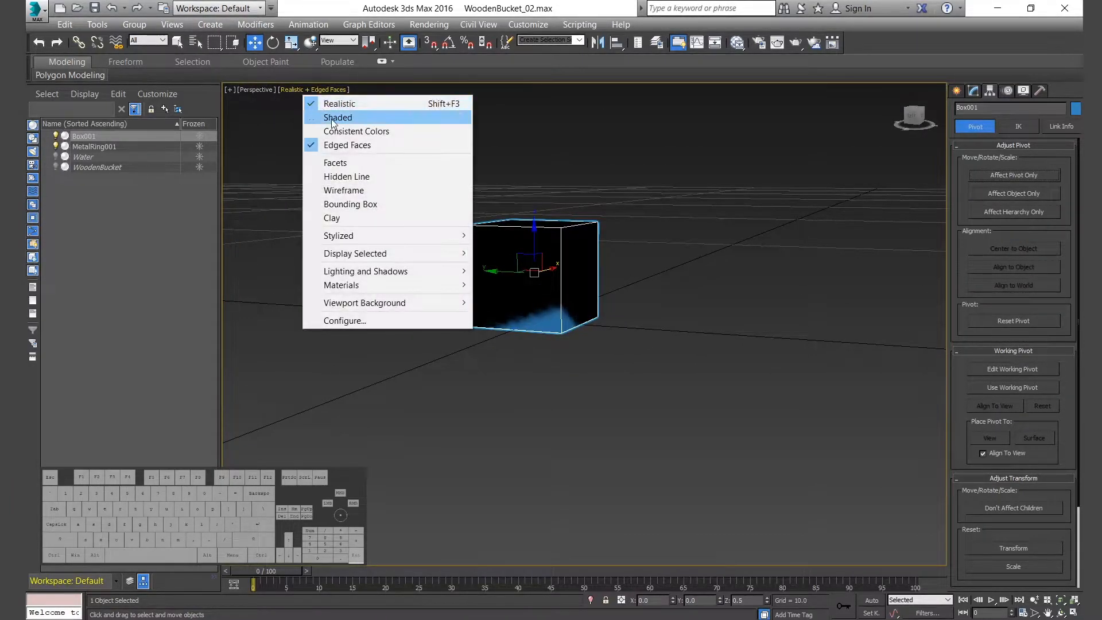
{"action": "left_click", "coordinate": [331, 119]}
{"action": "left_click", "coordinate": [498, 353]}
{"action": "mouse_move", "coordinate": [531, 335]}
{"action": "middle_mouse_down", "text": "alt"}
{"action": "mouse_move", "coordinate": [498, 353]}
{"action": "mouse_move", "coordinate": [479, 316]}
{"action": "mouse_move", "coordinate": [521, 353]}
{"action": "mouse_move", "coordinate": [548, 304]}
{"action": "middle_mouse_up", "text": "alt"}
{"action": "scroll", "coordinate": [551, 296], "scroll_direction": "down", "scroll_amount": 5}
{"action": "left_click", "coordinate": [554, 292]}
{"action": "key", "text": "alt+w"}
{"action": "key", "text": "alt+w"}
{"action": "key", "text": "alt+w"}
{"action": "right_click", "coordinate": [438, 491]}
{"action": "key", "text": "alt+w"}
{"action": "scroll", "coordinate": [638, 494], "scroll_direction": "up", "scroll_amount": 4}
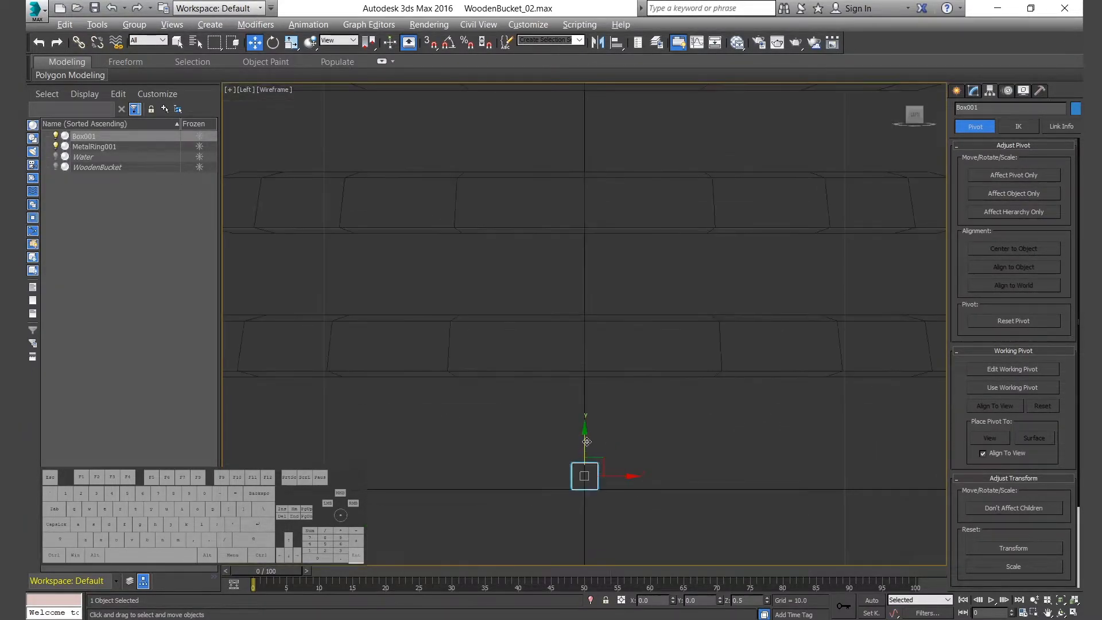
- Rotate the small box about its Y axis in the perspective view so that it stands on edge like a diamond
{"action": "key", "text": "e"}
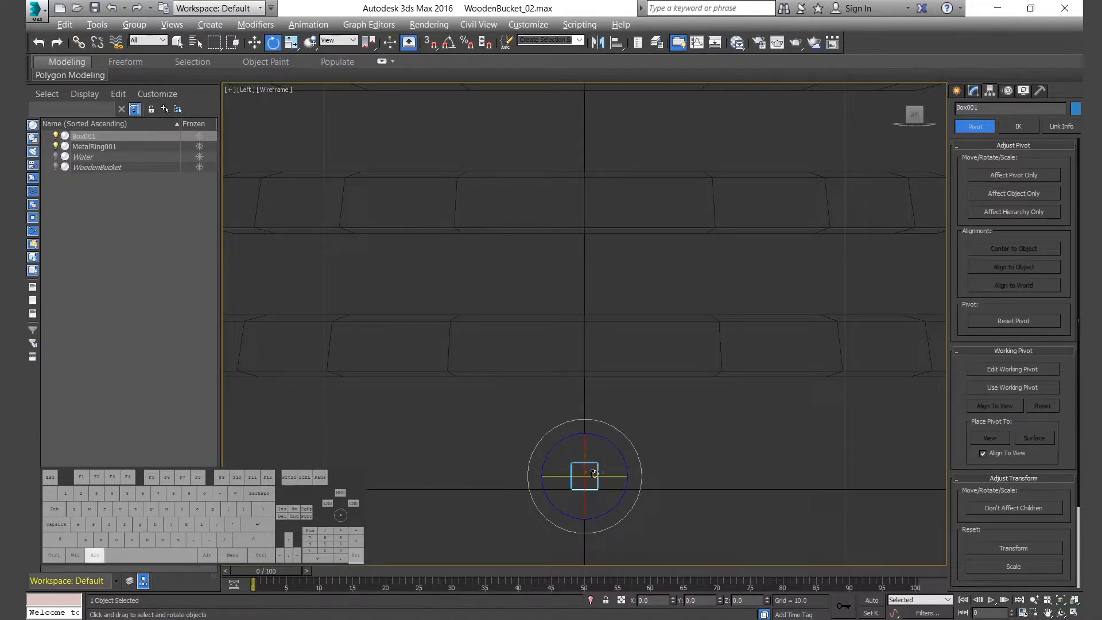
{"action": "key", "text": "alt+w"}
{"action": "middle_click", "coordinate": [736, 465]}
{"action": "key", "text": "alt+w"}
{"action": "scroll", "coordinate": [545, 292], "scroll_direction": "up", "scroll_amount": 4}
{"action": "middle_click_drag", "start_coordinate": [540, 270], "coordinate": [565, 301], "text": "alt"}
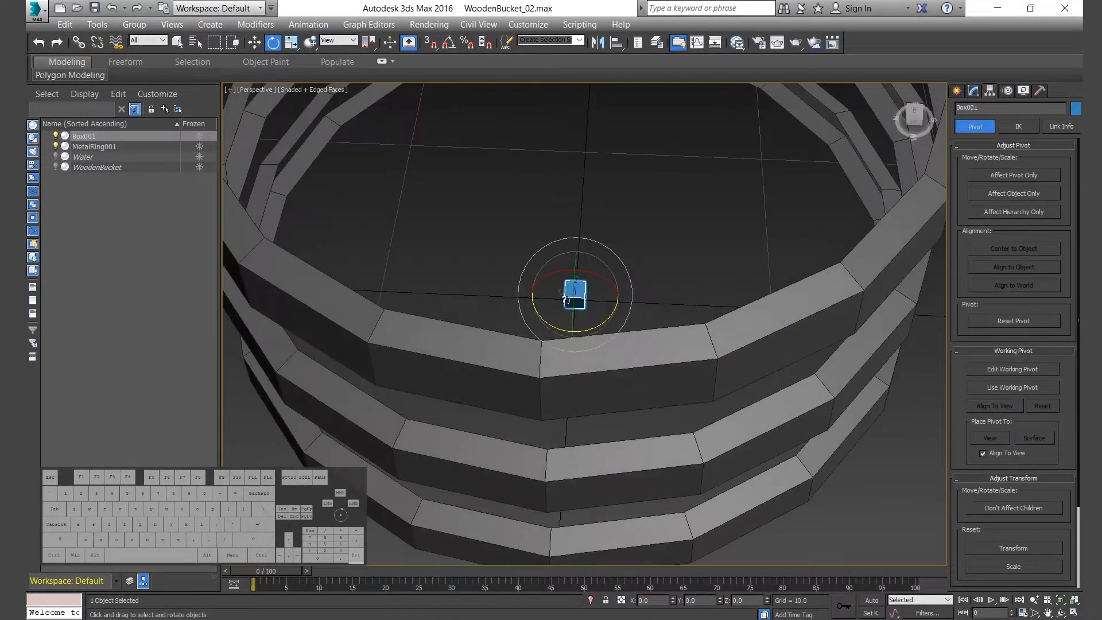
{"action": "scroll", "coordinate": [565, 300], "scroll_direction": "up", "scroll_amount": 4}
{"action": "left_click_drag", "start_coordinate": [585, 290], "coordinate": [586, 321]}
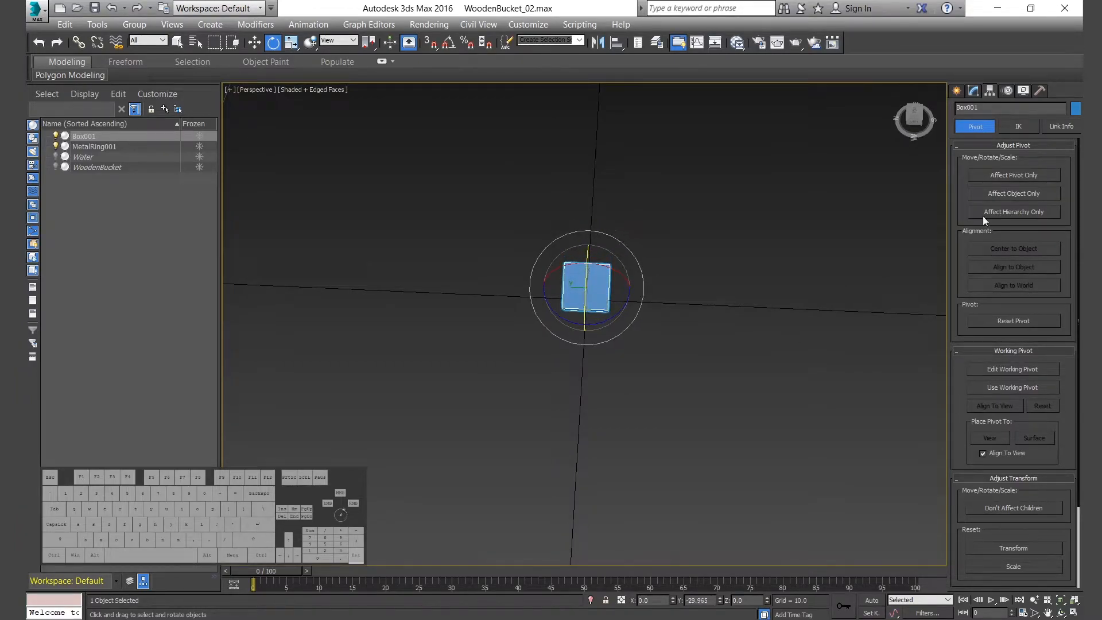
{"action": "left_click", "coordinate": [973, 91]}
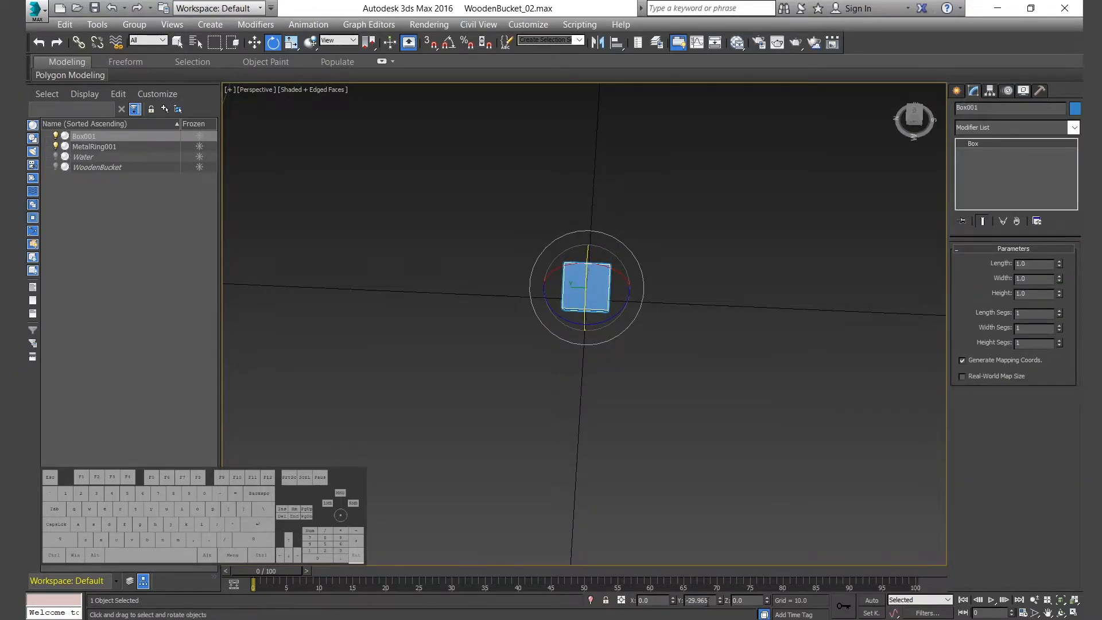
{"action": "type", "text": "0"}
{"action": "key", "text": "Return"}
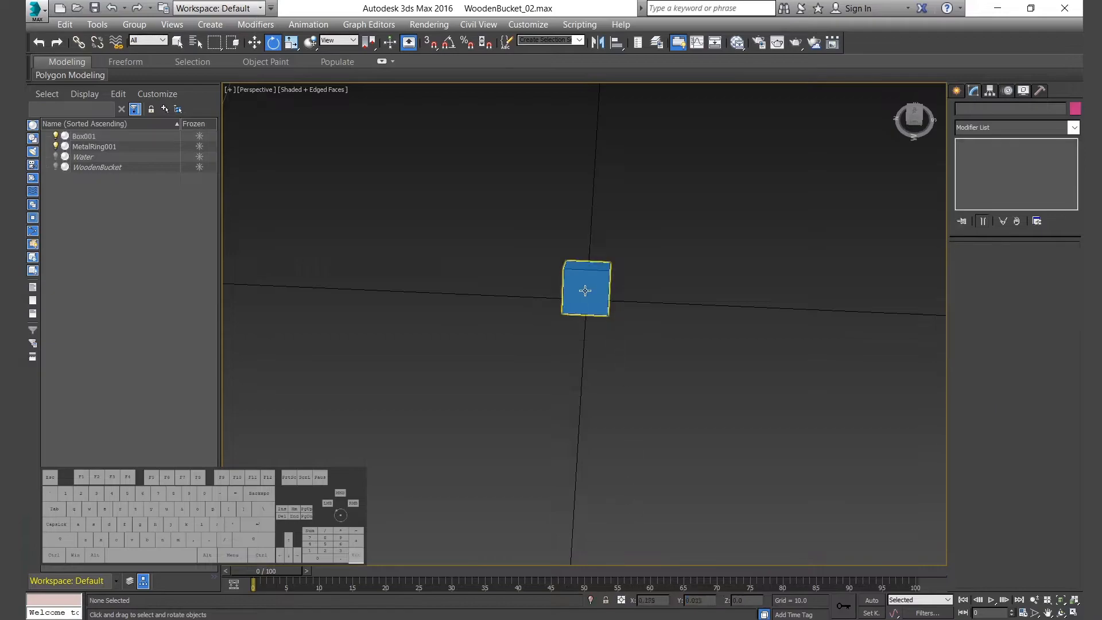
- Move the small box out to the side of the lowest metal ring, at about Y -15 and Z 5.4
{"action": "key", "text": "w"}
{"action": "scroll", "coordinate": [644, 384], "scroll_direction": "down", "scroll_amount": 4}
{"action": "middle_click_drag", "start_coordinate": [644, 384], "coordinate": [632, 301], "text": "alt"}
{"action": "left_click_drag", "start_coordinate": [579, 320], "coordinate": [787, 322]}
{"action": "key", "text": "l"}
{"action": "scroll", "coordinate": [726, 473], "scroll_direction": "down", "scroll_amount": 3}
{"action": "left_click_drag", "start_coordinate": [788, 432], "coordinate": [801, 339]}
- Try tilting the small box in the Left view with a Z rotation of -10 and undo the rotation
{"action": "scroll", "coordinate": [739, 401], "scroll_direction": "up", "scroll_amount": 6}
{"action": "key", "text": "e"}
{"action": "left_click_drag", "start_coordinate": [743, 321], "coordinate": [736, 559]}
{"action": "double_click", "coordinate": [750, 601]}
{"action": "type", "text": "-10"}
{"action": "key", "text": "Return"}
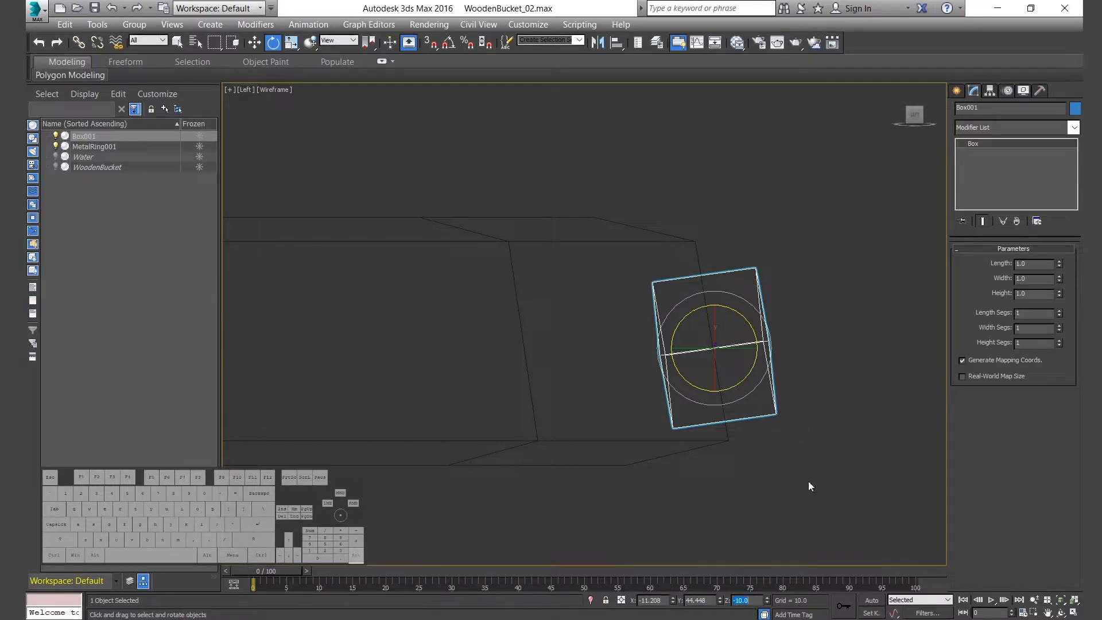
{"action": "key", "text": "ctrl+z"}
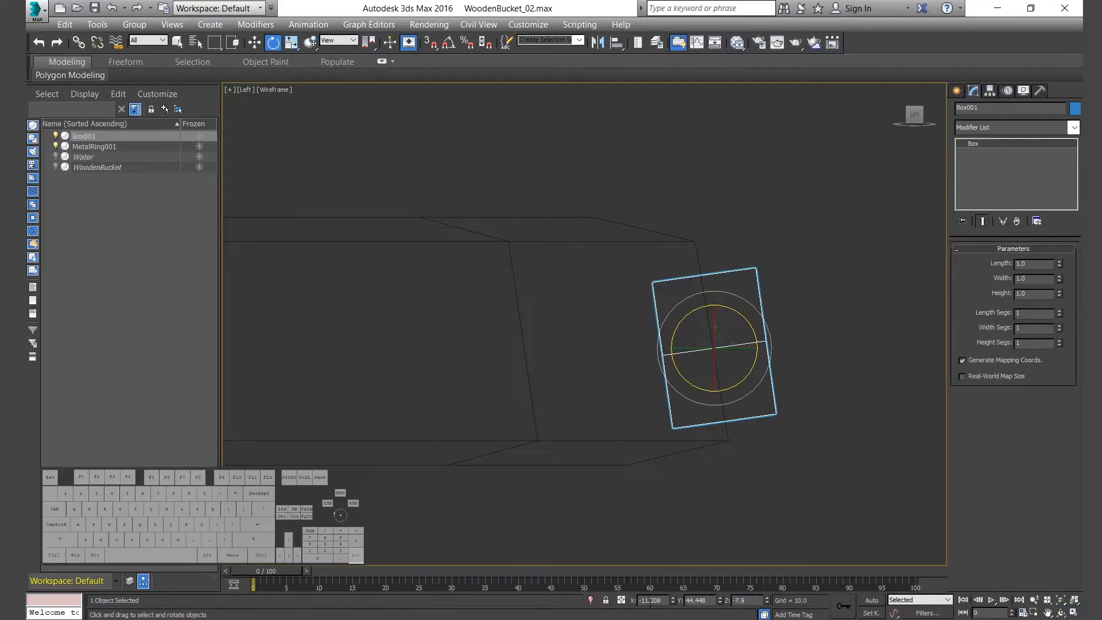
{"action": "key", "text": "ctrl+z"}
- Tilt the small box to follow the ring's sloped side and move it partly into the ring, to about Y -14.8
{"action": "left_click_drag", "start_coordinate": [747, 325], "coordinate": [740, 318]}
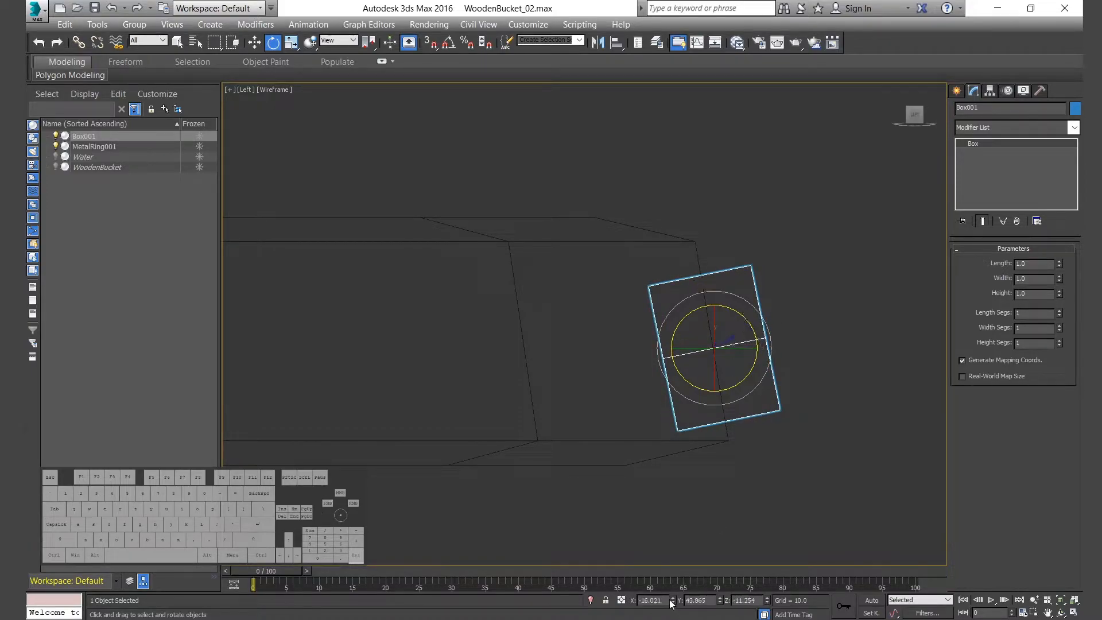
{"action": "type", "text": "0"}
{"action": "key", "text": "Return"}
{"action": "left_click", "coordinate": [783, 514]}
{"action": "mouse_move", "coordinate": [759, 353]}
{"action": "left_mouse_down"}
{"action": "mouse_move", "coordinate": [774, 387]}
{"action": "mouse_move", "coordinate": [762, 334]}
{"action": "left_mouse_up"}
{"action": "left_click", "coordinate": [762, 334]}
{"action": "key", "text": "w"}
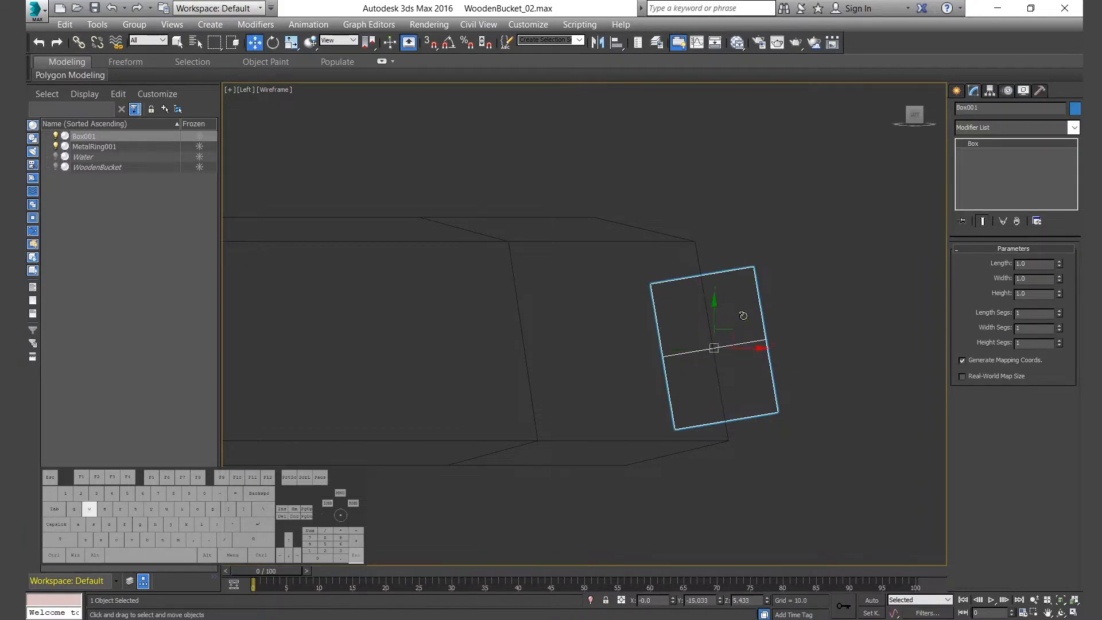
{"action": "left_click_drag", "start_coordinate": [759, 347], "coordinate": [733, 347]}
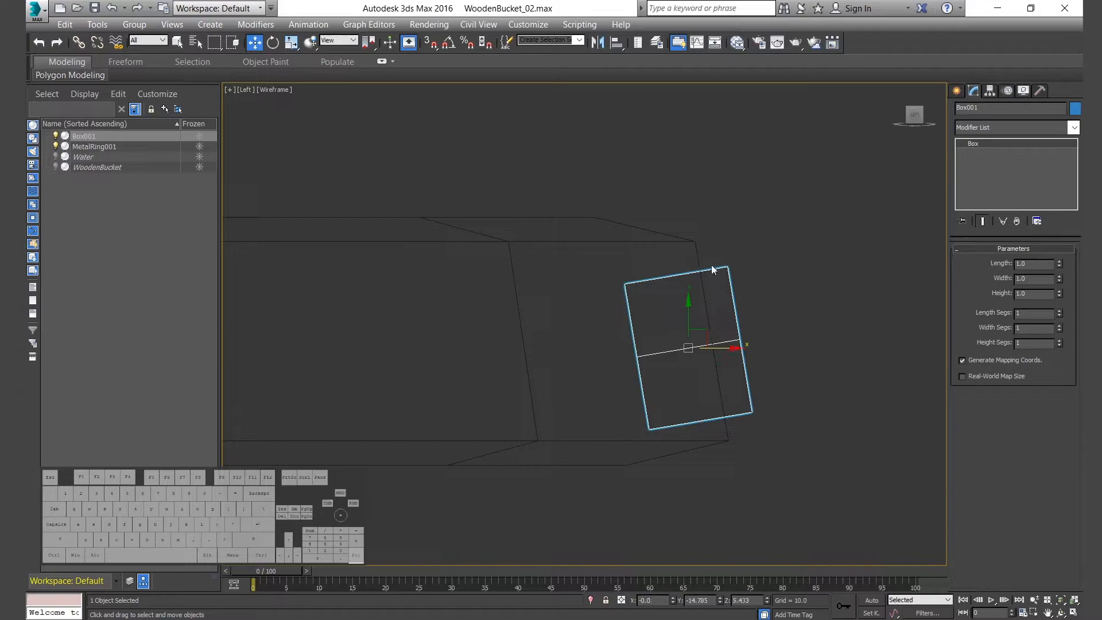
{"action": "scroll", "coordinate": [755, 388], "scroll_direction": "down", "scroll_amount": 5}
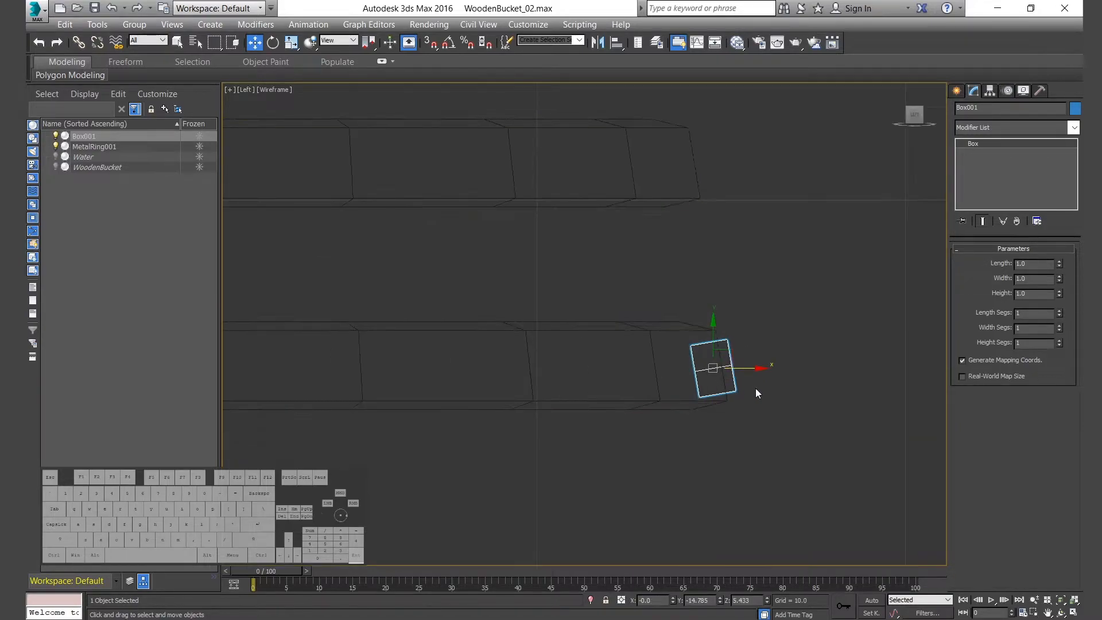
- Move only the small box's pivot to the world origin with X, Y and Z at 0
{"action": "left_click", "coordinate": [989, 92]}
{"action": "left_click", "coordinate": [1011, 176]}
{"action": "scroll", "coordinate": [691, 420], "scroll_direction": "down", "scroll_amount": 4}
{"action": "scroll", "coordinate": [573, 465], "scroll_direction": "up", "scroll_amount": 3}
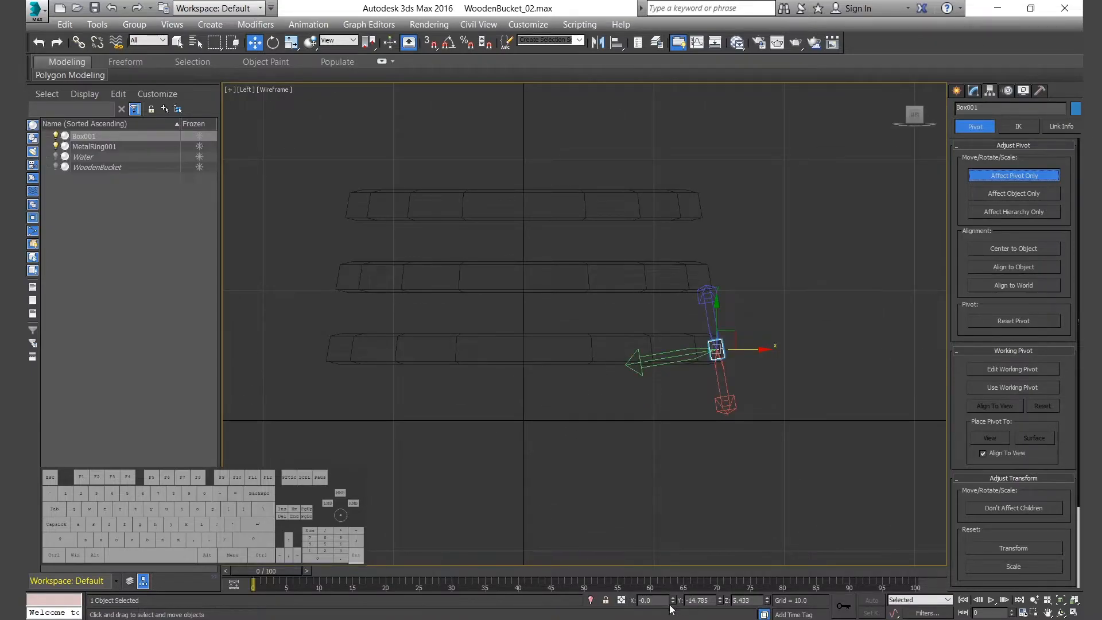
{"action": "right_click", "coordinate": [720, 600]}
{"action": "right_click", "coordinate": [767, 600]}
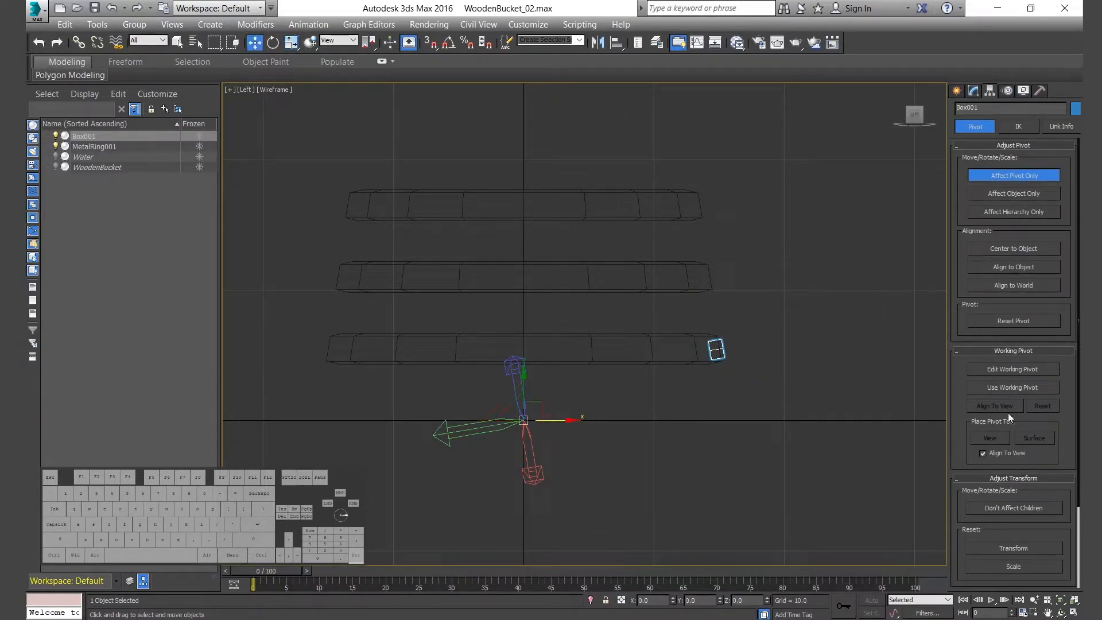
- Reset the small box's transform and leave pivot editing
{"action": "left_click", "coordinate": [1001, 351]}
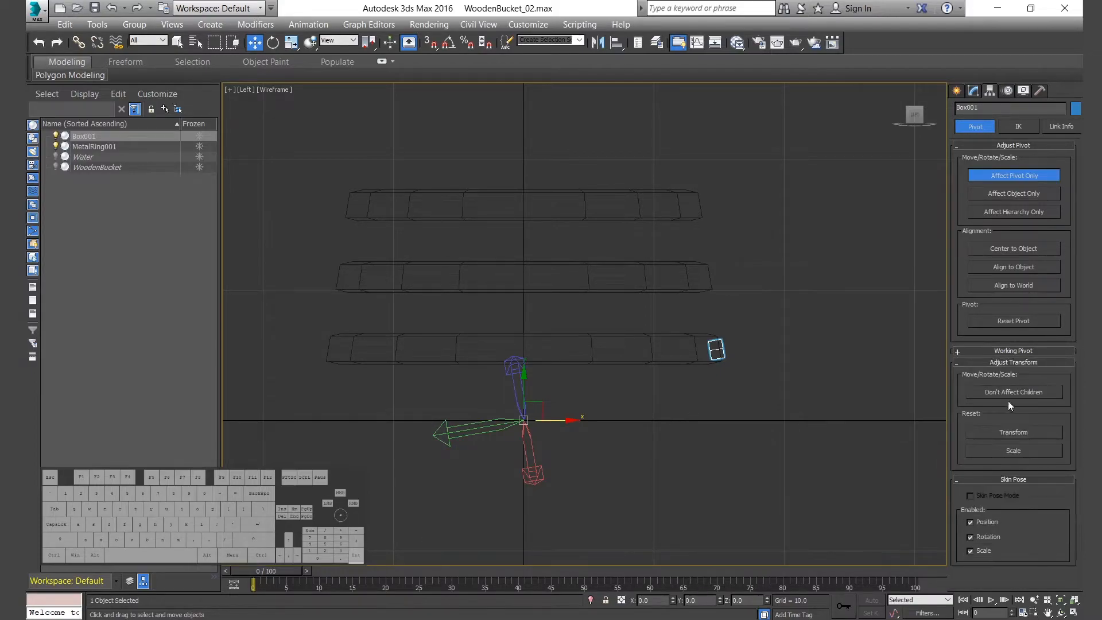
{"action": "left_click", "coordinate": [1004, 437]}
{"action": "left_click", "coordinate": [1014, 176]}
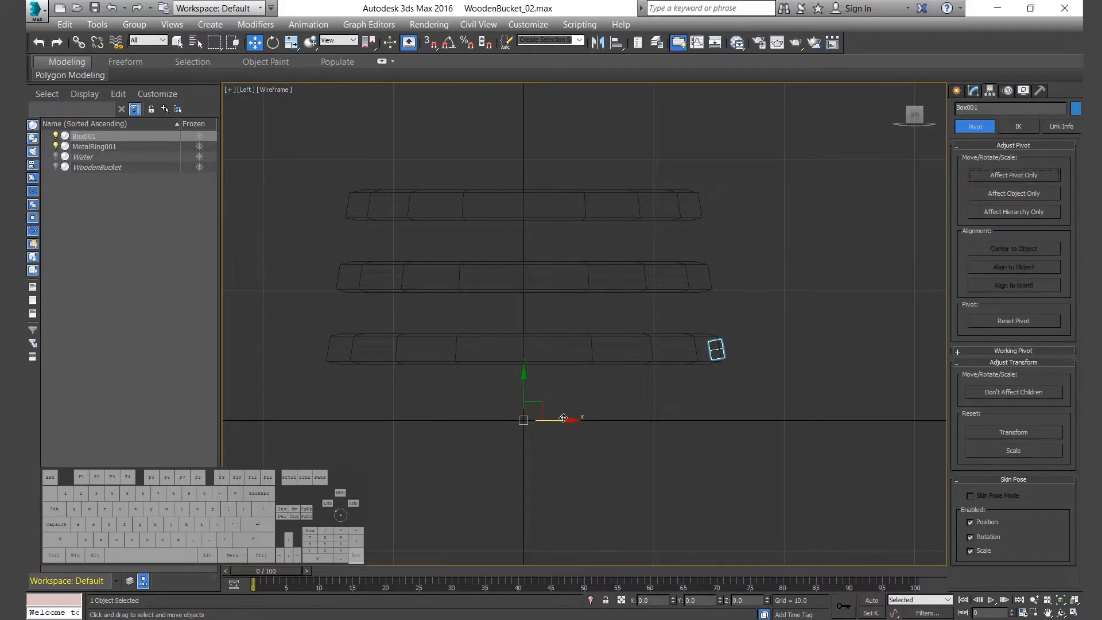
- Try making three instanced copies of the box rotated about 89.4 degrees apart around the ring in the Top view, and undo them
{"action": "key", "text": "alt+w"}
{"action": "middle_click", "coordinate": [459, 239]}
{"action": "key", "text": "alt+w"}
{"action": "scroll", "coordinate": [551, 373], "scroll_direction": "down", "scroll_amount": 4}
{"action": "key", "text": "e"}
{"action": "left_click_drag", "start_coordinate": [595, 369], "coordinate": [644, 284], "text": "shift"}
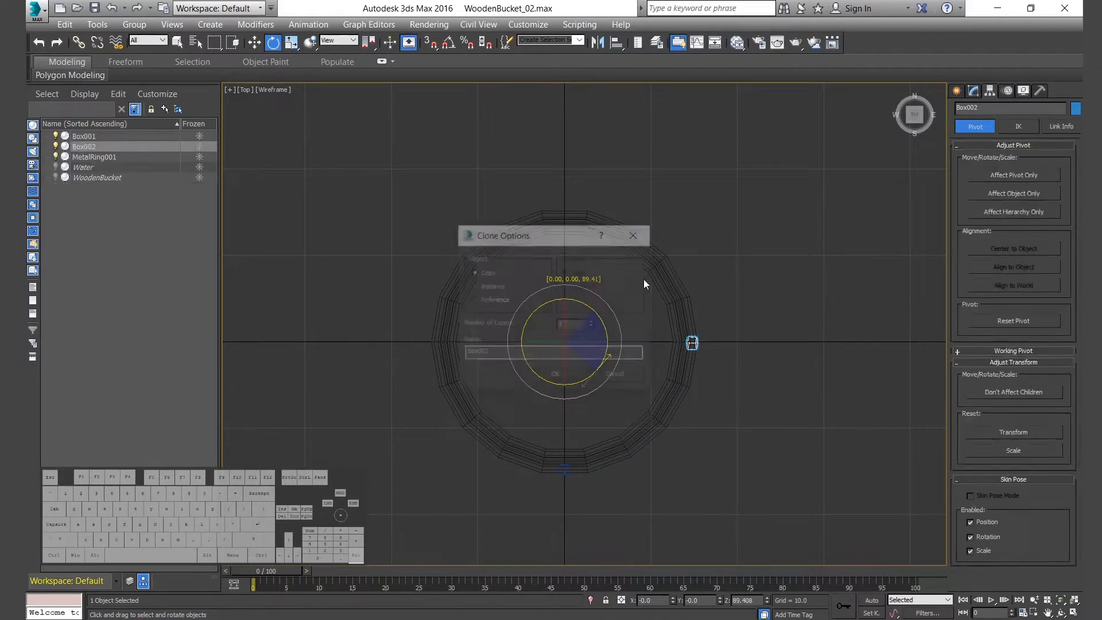
{"action": "left_click", "coordinate": [591, 322]}
{"action": "left_click", "coordinate": [591, 322]}
{"action": "left_click", "coordinate": [492, 285]}
{"action": "left_click", "coordinate": [557, 375]}
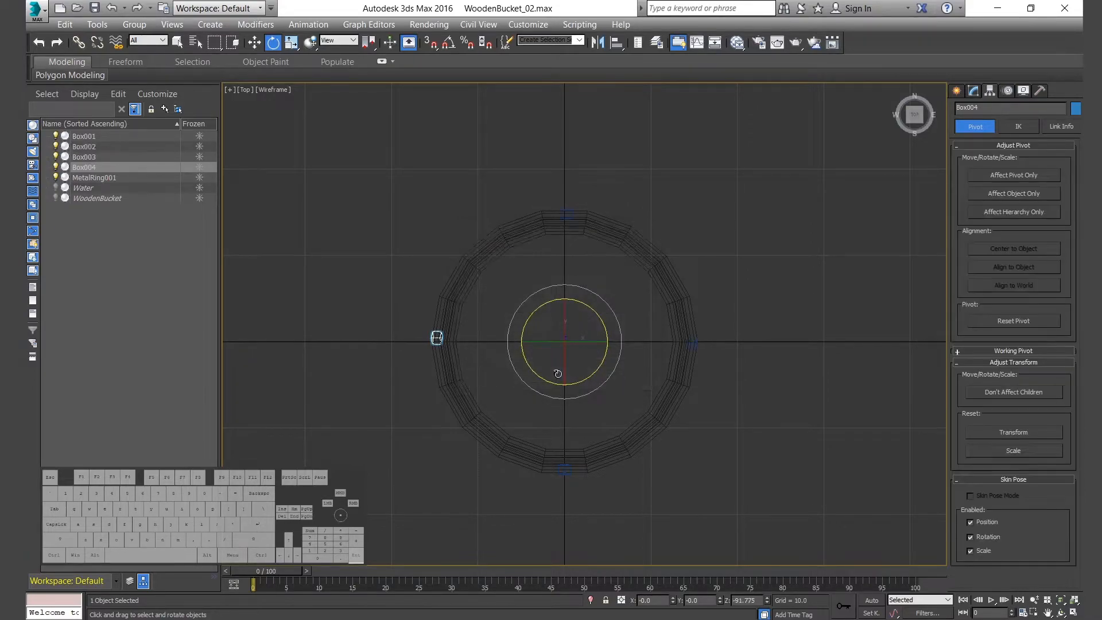
{"action": "key", "text": "ctrl+z"}
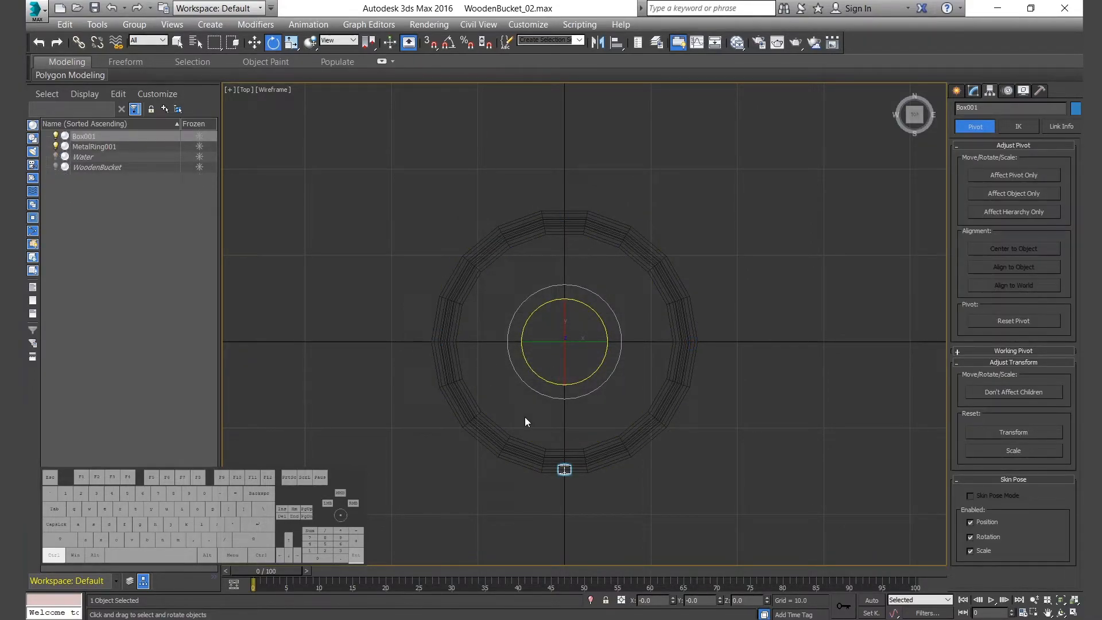
- Rename the small box as Nail001
{"action": "key", "text": "w"}
{"action": "left_click", "coordinate": [117, 140]}
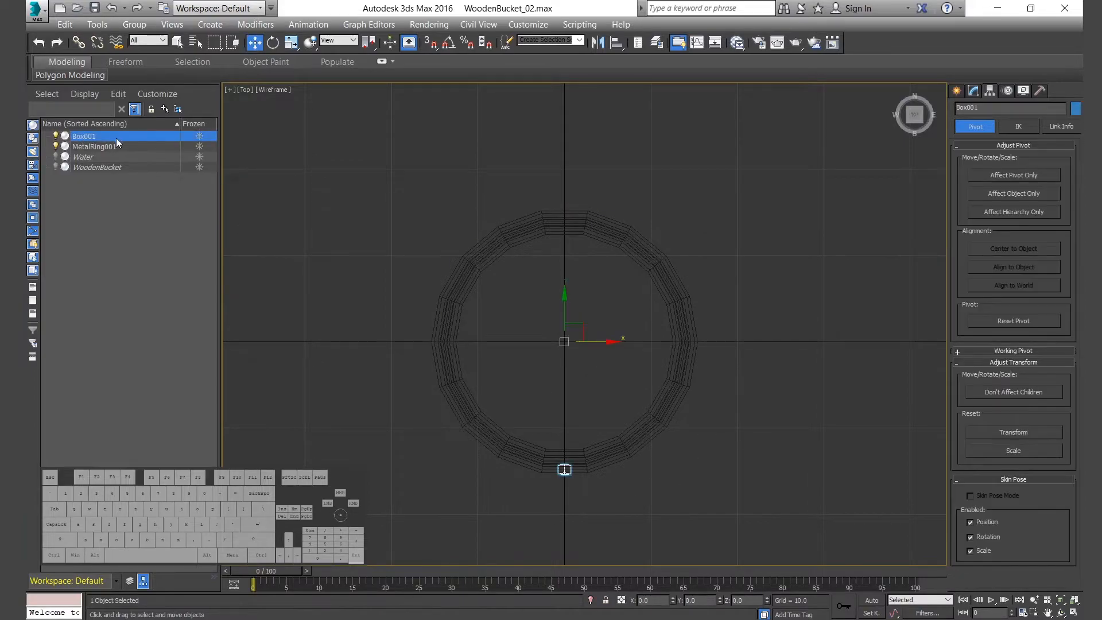
{"action": "type", "text": "Nail001"}
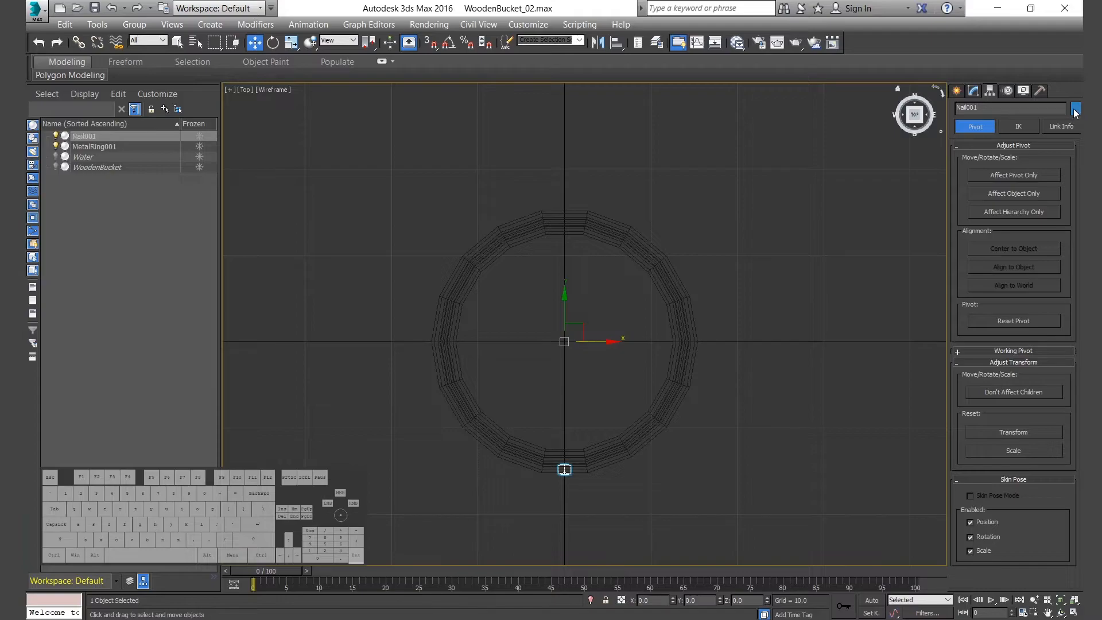
- Change Nail001's object color to light gray and deselect it
{"action": "left_click", "coordinate": [1075, 109]}
{"action": "left_click", "coordinate": [410, 352]}
{"action": "left_click", "coordinate": [650, 392]}
{"action": "left_click", "coordinate": [626, 483]}
- Create three instanced copies of Nail001 around the ring, each rotated by about 90 degrees
{"action": "left_click", "coordinate": [567, 472]}
{"action": "key", "text": "e"}
{"action": "left_click_drag", "start_coordinate": [602, 360], "coordinate": [669, 291]}
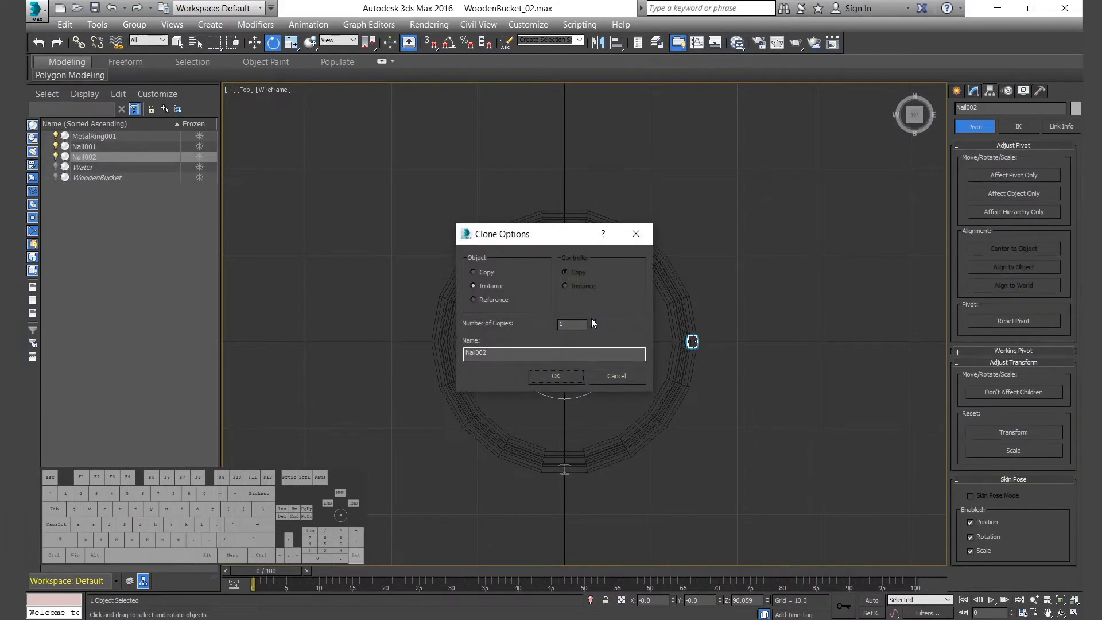
{"action": "left_click", "coordinate": [557, 375]}
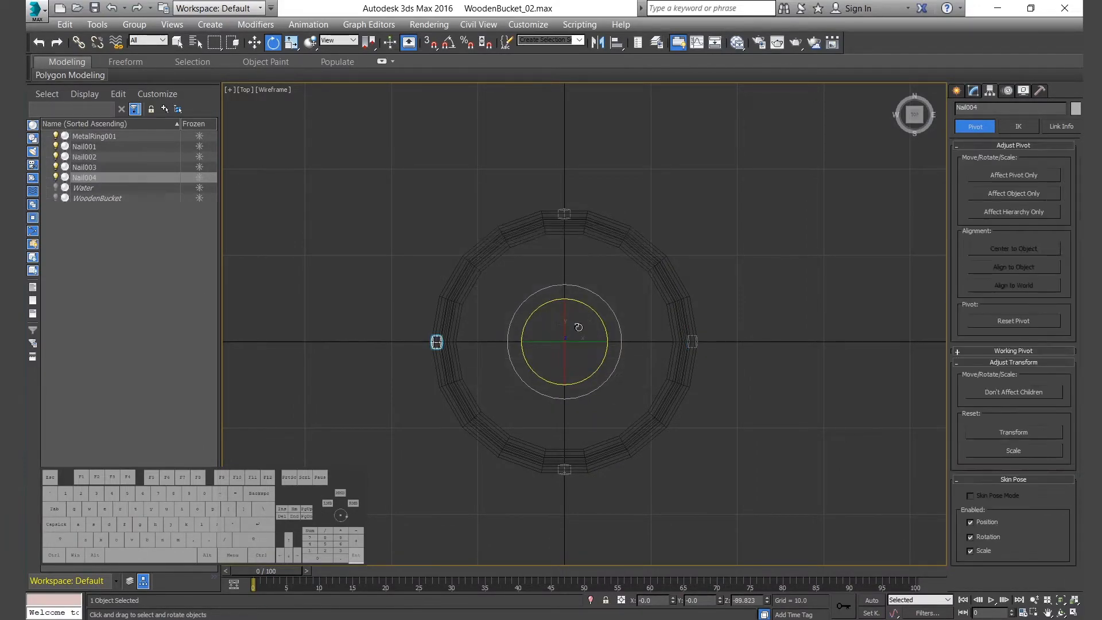
{"action": "key", "text": "w"}
- Correct the Z rotations of the nail copies, setting Nail003 to 180 and Nail004 to -90
{"action": "left_click", "coordinate": [84, 157]}
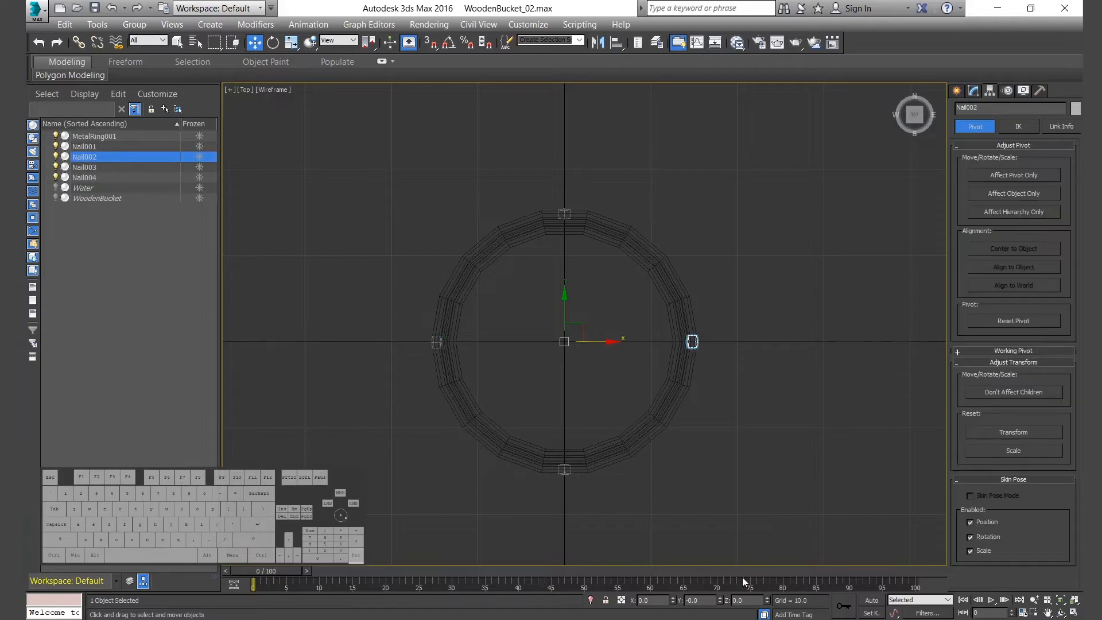
{"action": "left_click", "coordinate": [554, 486]}
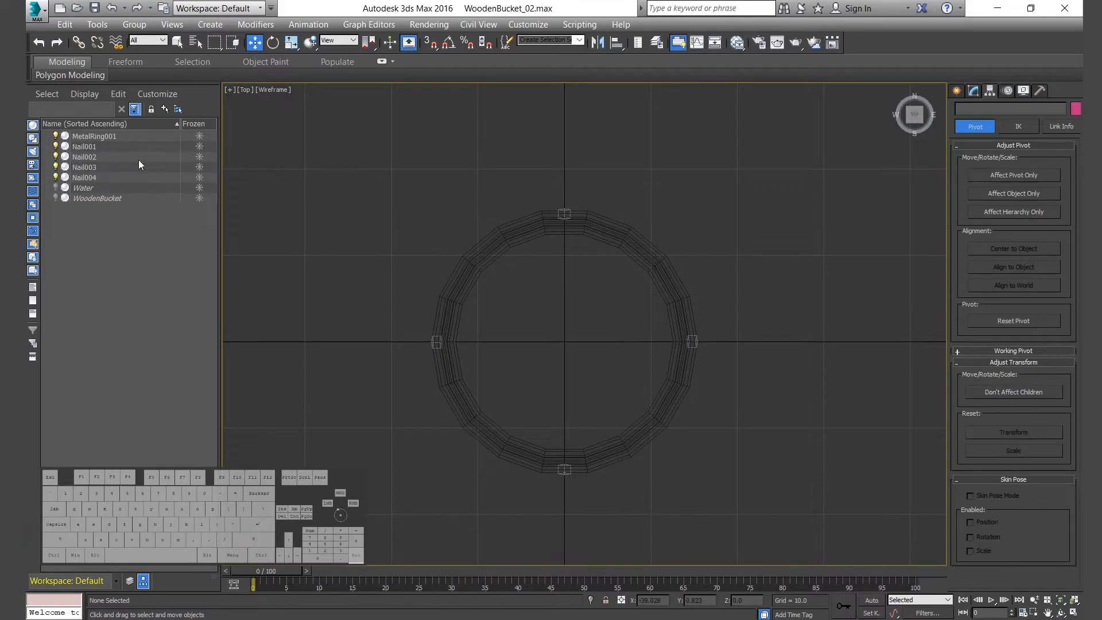
{"action": "left_click", "coordinate": [91, 148]}
{"action": "left_click", "coordinate": [92, 157]}
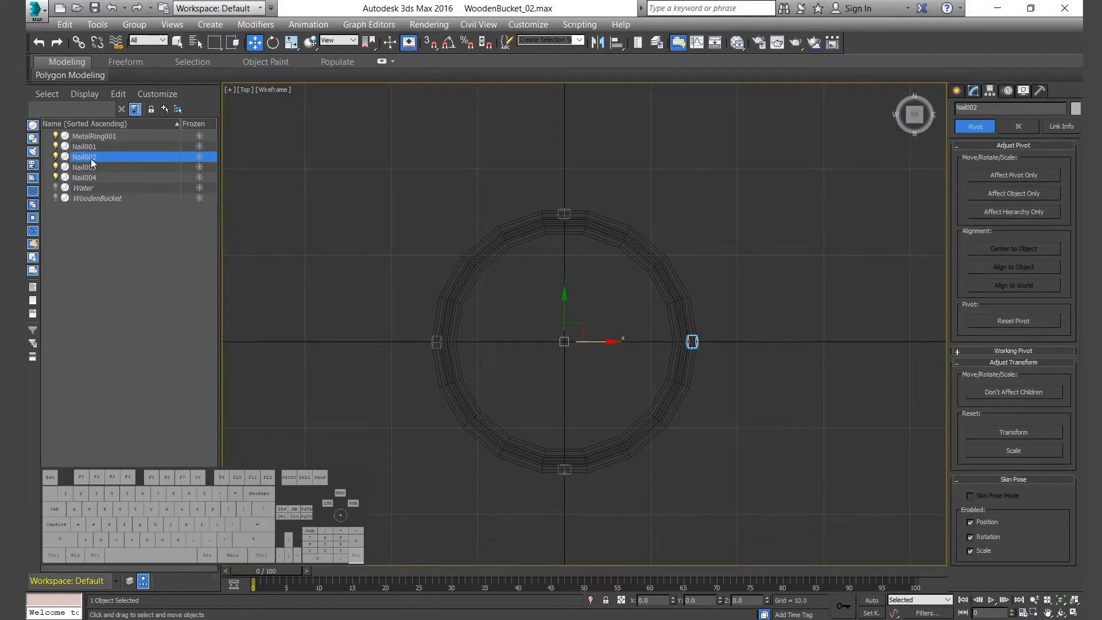
{"action": "key", "text": "e"}
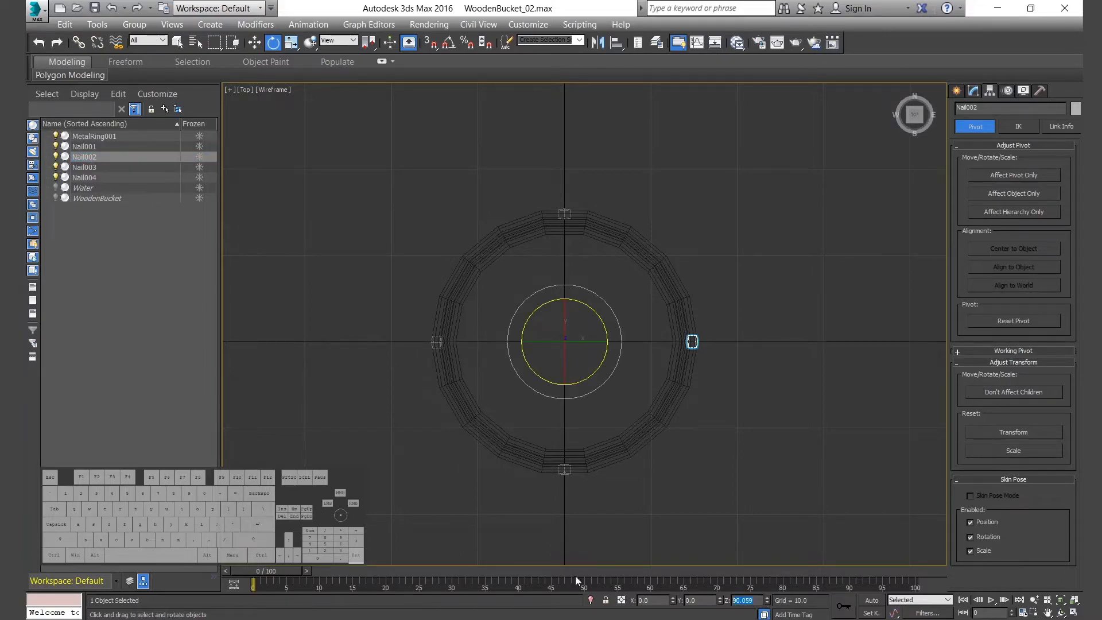
{"action": "left_click", "coordinate": [100, 167]}
{"action": "double_click", "coordinate": [746, 600]}
{"action": "type", "text": "180"}
{"action": "left_click", "coordinate": [85, 177]}
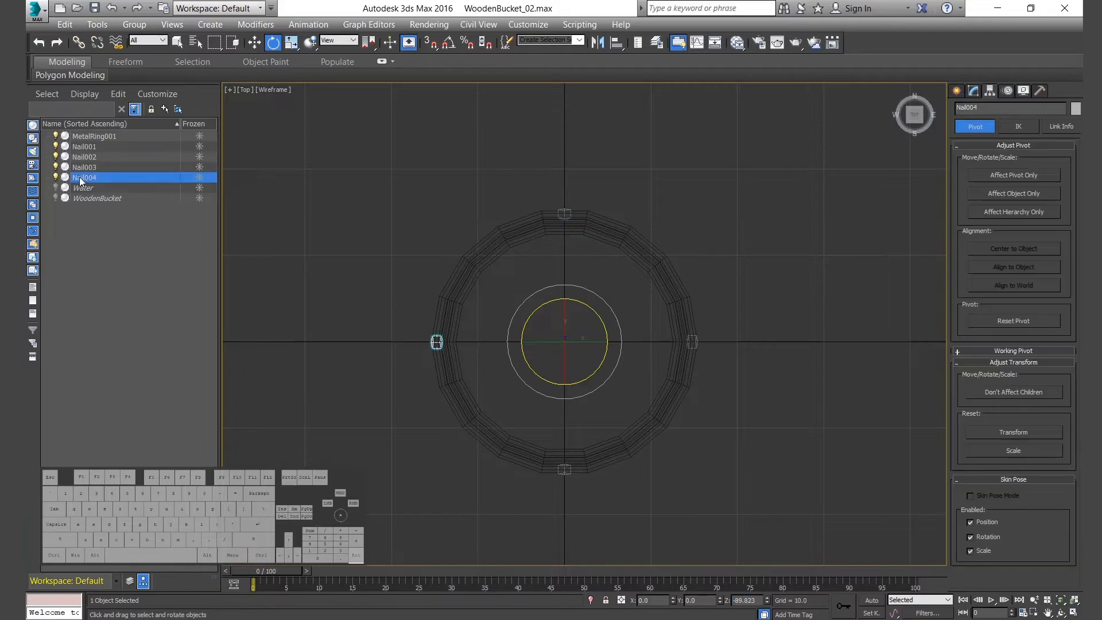
{"action": "type", "text": "-90"}
{"action": "key", "text": "Return"}
{"action": "left_click", "coordinate": [765, 522]}
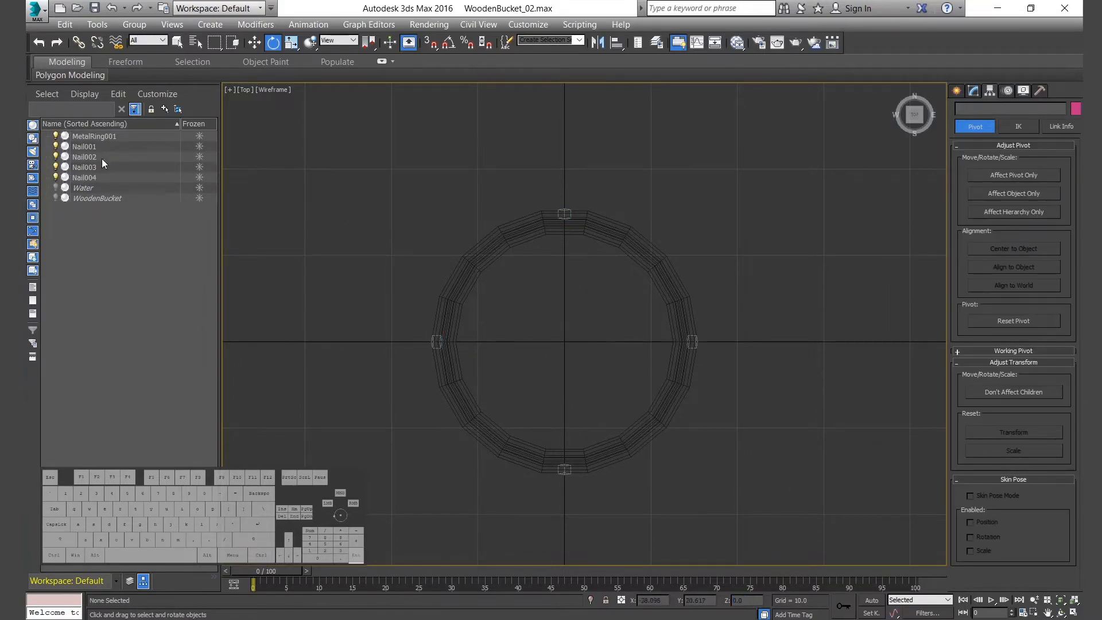
- Group the four nails Nail001 to Nail004 under the name NailsGRP001
{"action": "left_click", "coordinate": [84, 146]}
{"action": "left_click", "coordinate": [91, 177], "text": "shift"}
{"action": "key", "text": "alt+w"}
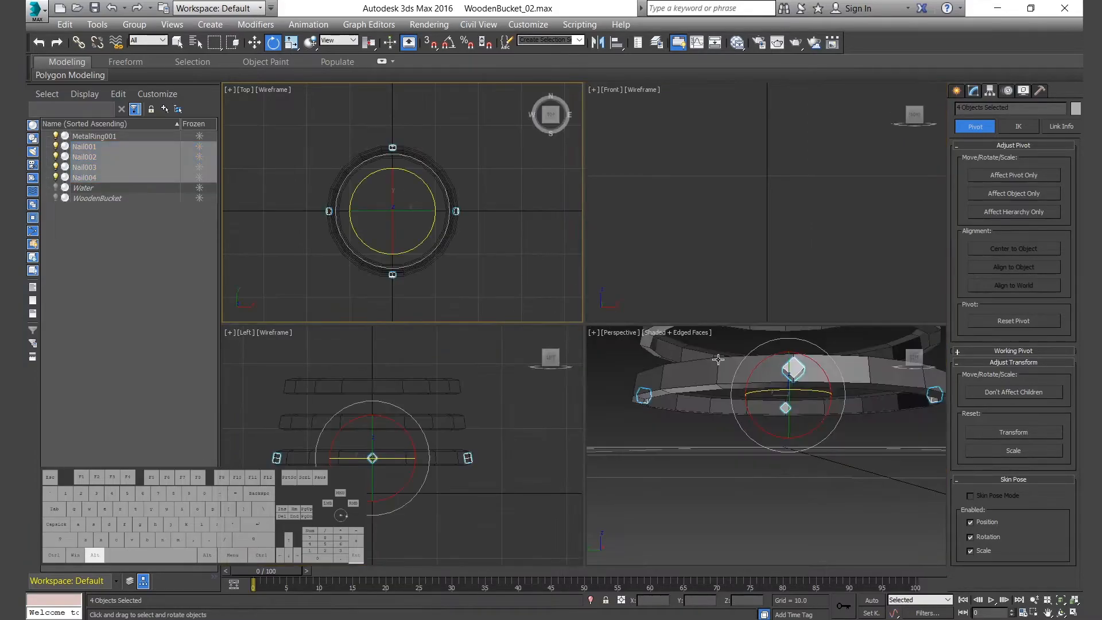
{"action": "key", "text": "alt+w"}
{"action": "middle_click_drag", "start_coordinate": [742, 394], "coordinate": [790, 407], "text": "alt"}
{"action": "key", "text": "w"}
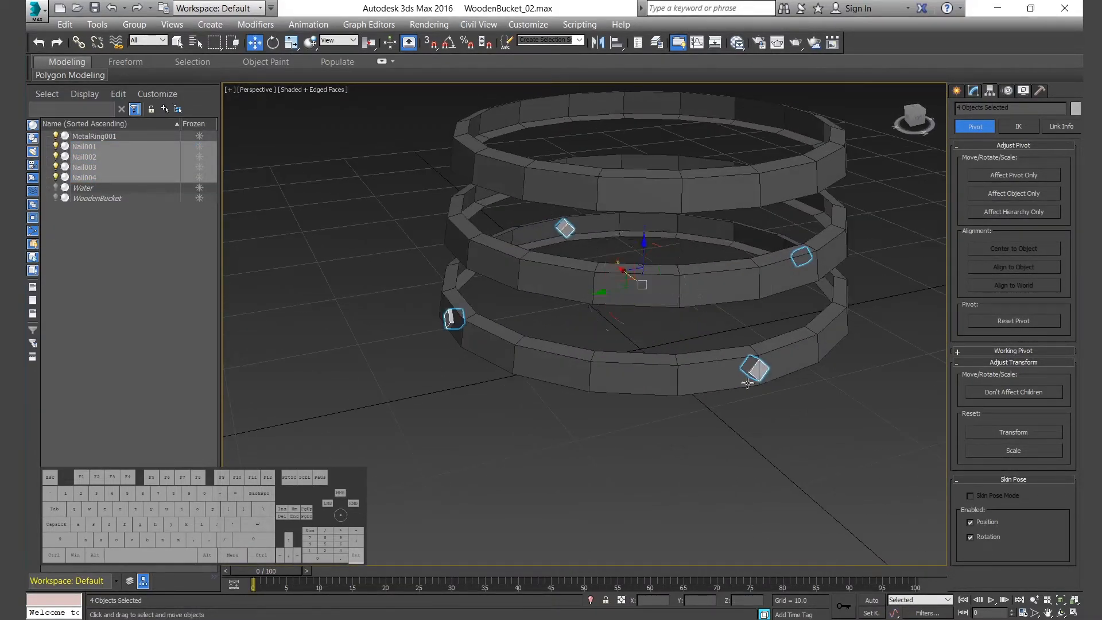
{"action": "left_click", "coordinate": [134, 24]}
{"action": "left_click", "coordinate": [148, 38]}
{"action": "type", "text": "NailsG"}
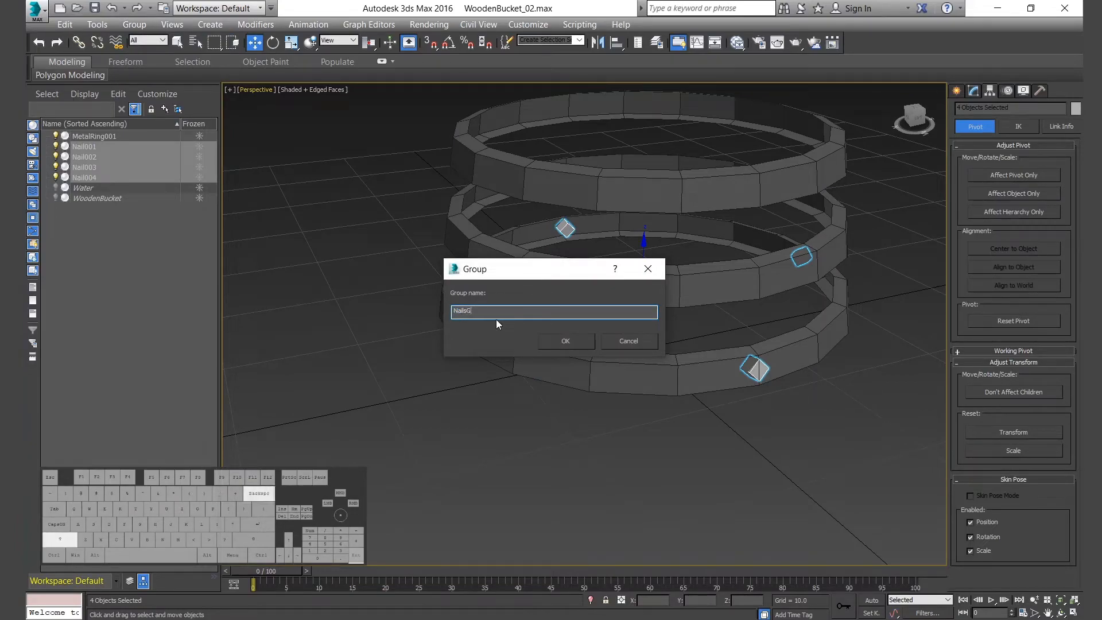
{"action": "type", "text": "RP001"}
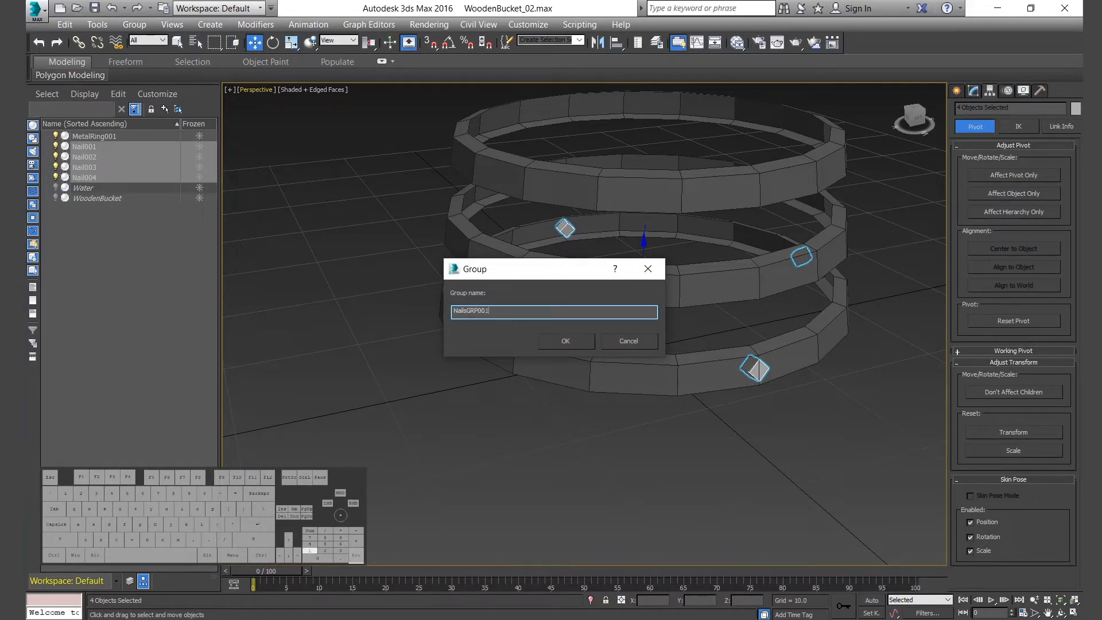
{"action": "key", "text": "Return"}
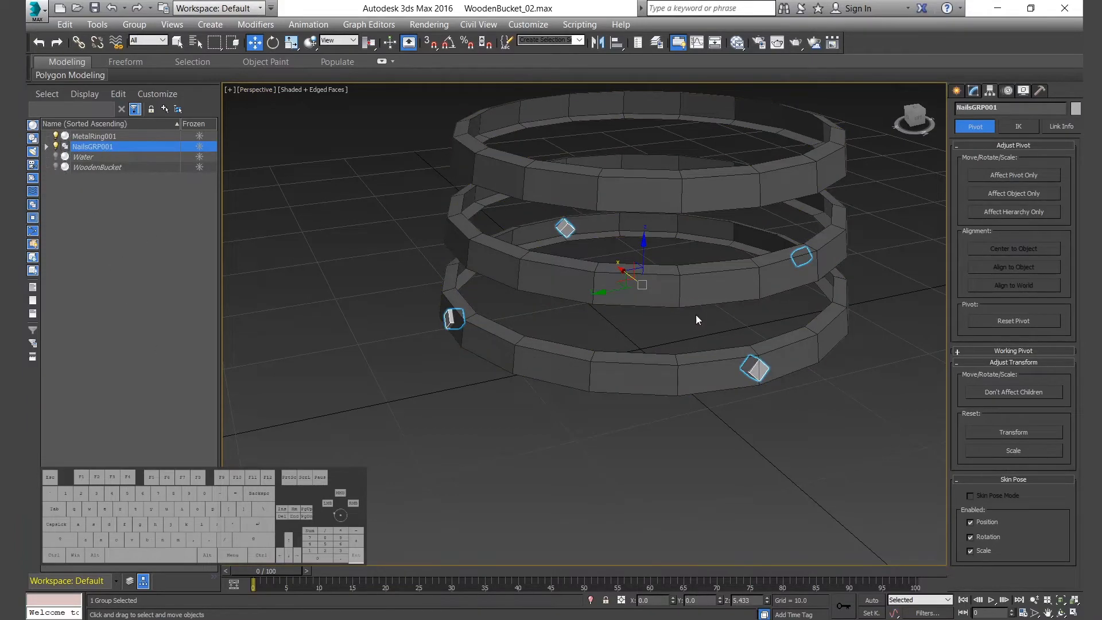
- Create two instanced copies of NailsGRP001 above it, one for the middle ring and one for the upper ring
{"action": "key", "text": "alt+w"}
{"action": "middle_click", "coordinate": [480, 367]}
{"action": "key", "text": "alt+w"}
{"action": "key", "text": "alt+w"}
{"action": "middle_click", "coordinate": [756, 179]}
{"action": "key", "text": "z"}
{"action": "middle_click", "coordinate": [448, 230]}
{"action": "key", "text": "z"}
{"action": "middle_click", "coordinate": [396, 446]}
{"action": "key", "text": "z"}
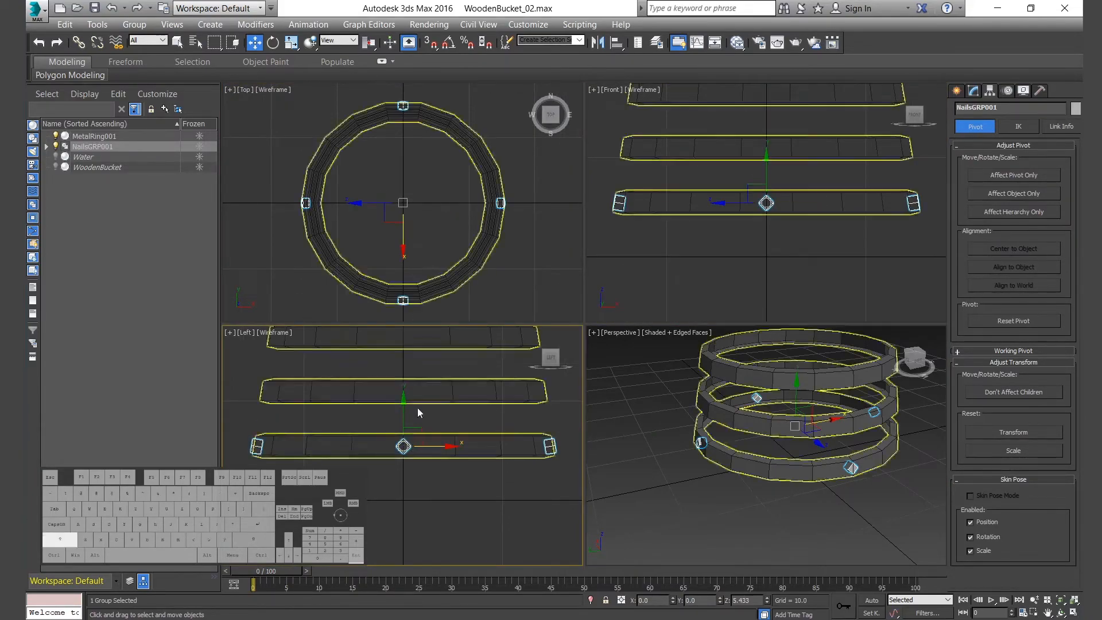
{"action": "left_click_drag", "start_coordinate": [403, 411], "coordinate": [403, 354], "text": "shift"}
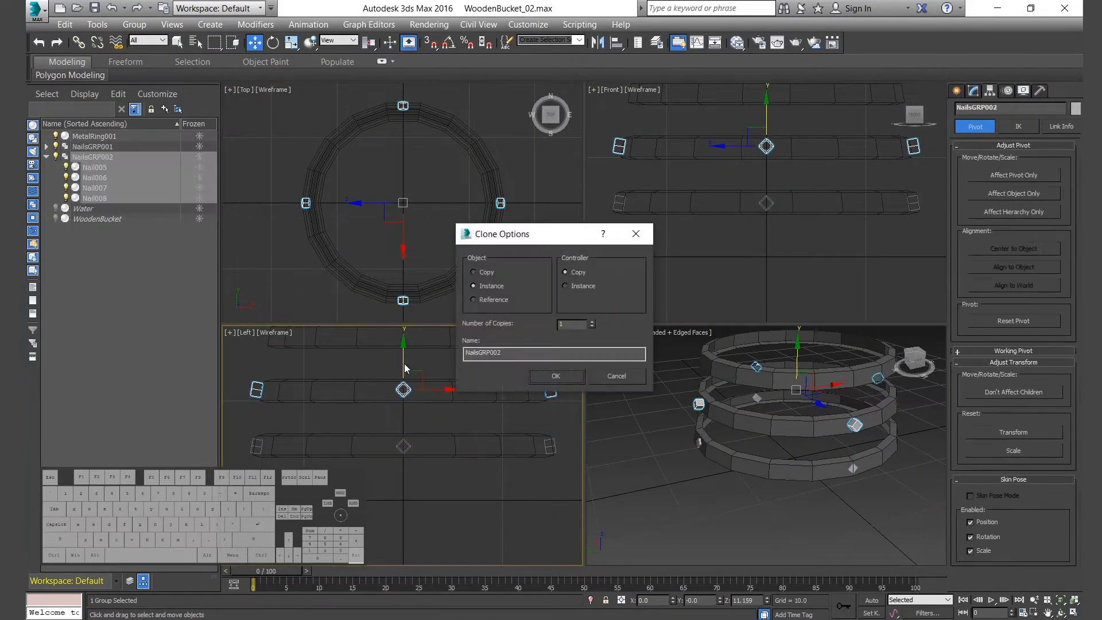
{"action": "left_click", "coordinate": [556, 375]}
- Fit NailsGRP002 to the middle ring by moving it to a height of about 11.07 and scaling it uniformly to about 95%
{"action": "scroll", "coordinate": [402, 390], "scroll_direction": "up", "scroll_amount": 6}
{"action": "left_click", "coordinate": [404, 367]}
{"action": "scroll", "coordinate": [367, 413], "scroll_direction": "down", "scroll_amount": 5}
{"action": "key", "text": "alt+w"}
{"action": "scroll", "coordinate": [346, 240], "scroll_direction": "up", "scroll_amount": 3}
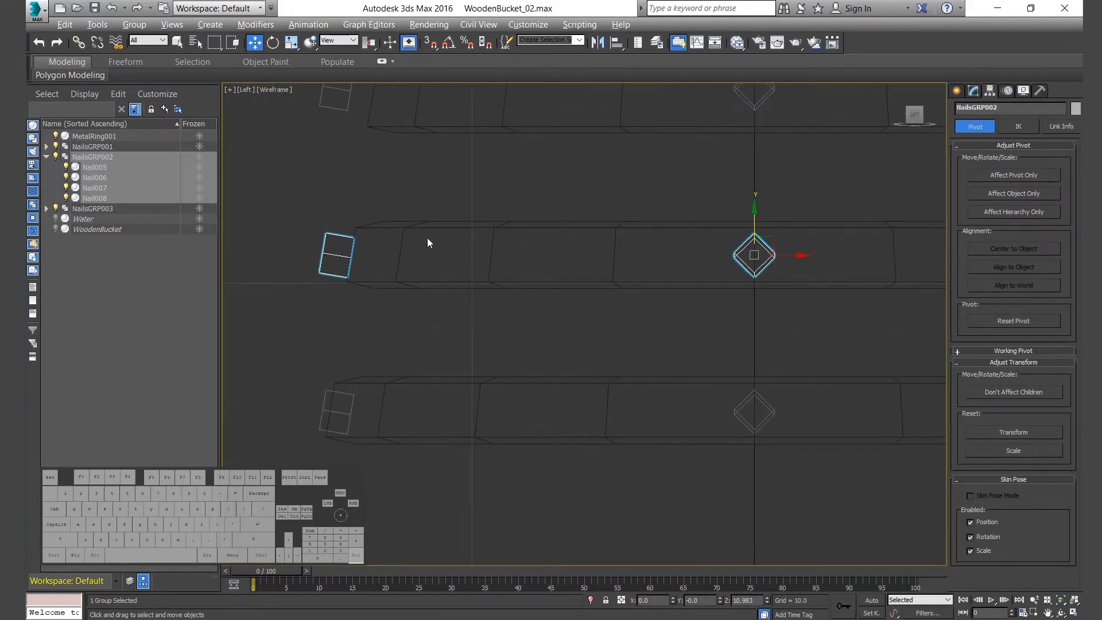
{"action": "scroll", "coordinate": [456, 256], "scroll_direction": "up", "scroll_amount": 2}
{"action": "left_click_drag", "start_coordinate": [875, 216], "coordinate": [875, 212]}
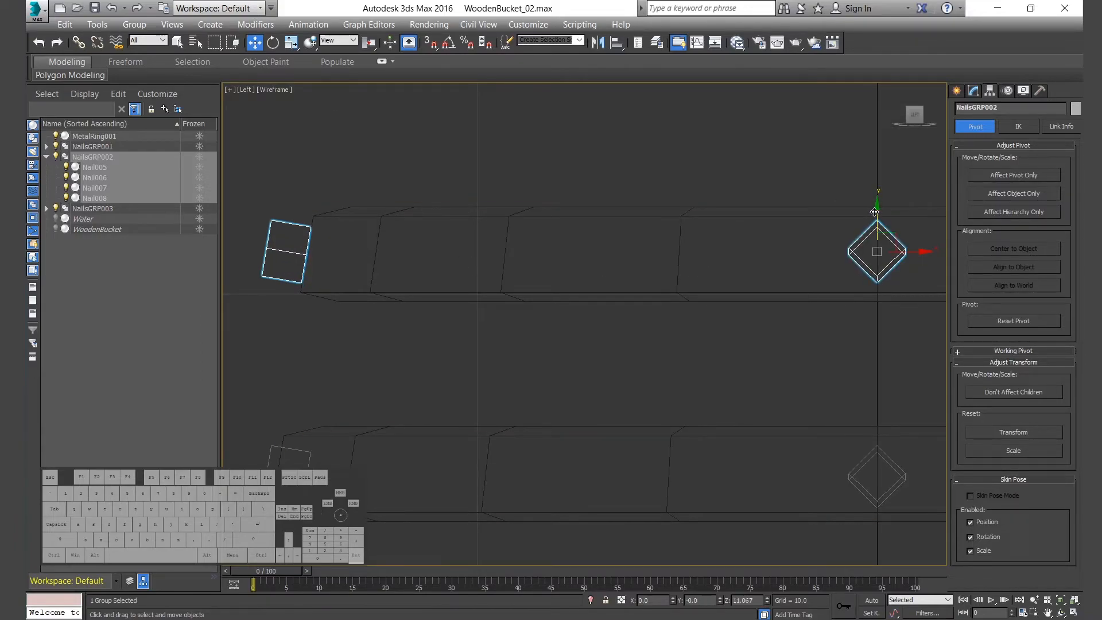
{"action": "key", "text": "r"}
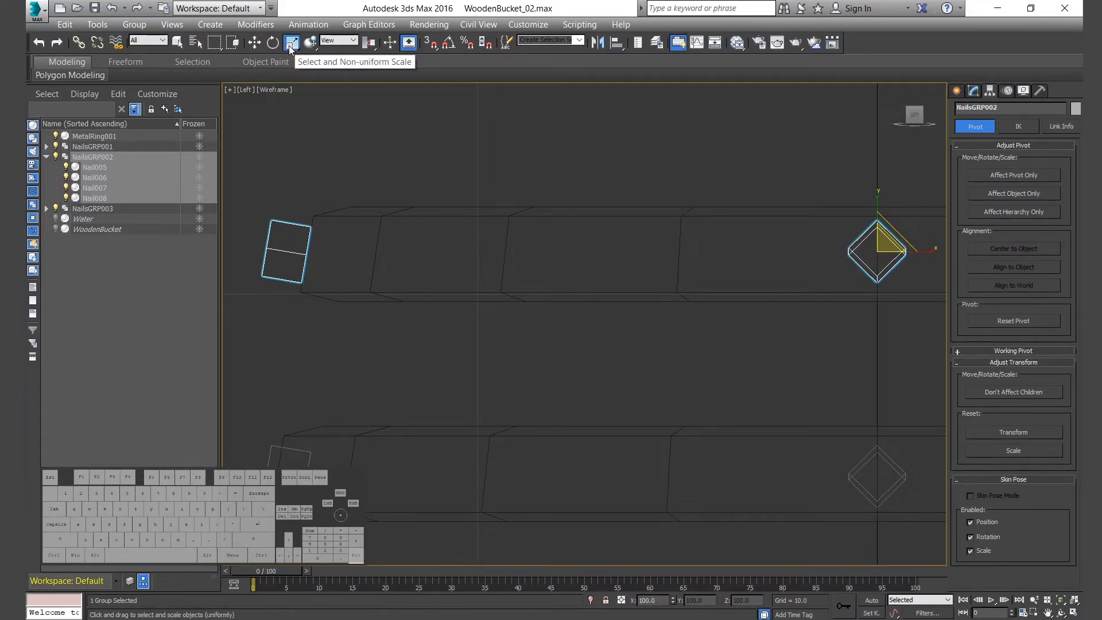
{"action": "left_click_drag", "start_coordinate": [879, 240], "coordinate": [874, 244]}
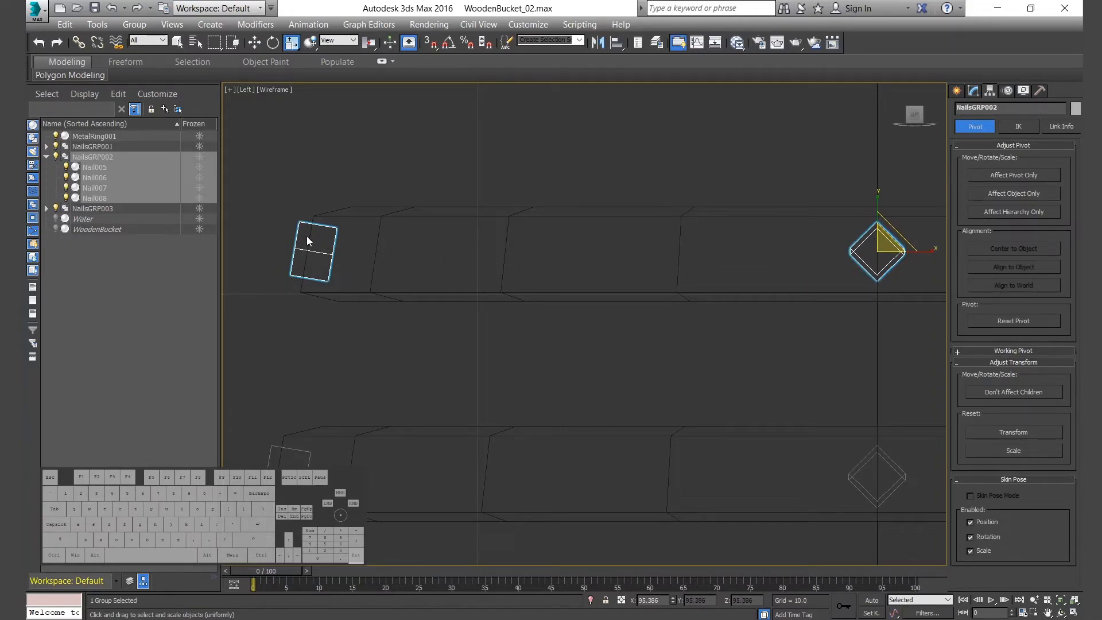
- Fit NailsGRP003 to the upper ring by scaling it uniformly to about 90% and lowering it to a height of about 16.53
{"action": "scroll", "coordinate": [811, 328], "scroll_direction": "down", "scroll_amount": 4}
{"action": "left_click", "coordinate": [537, 166]}
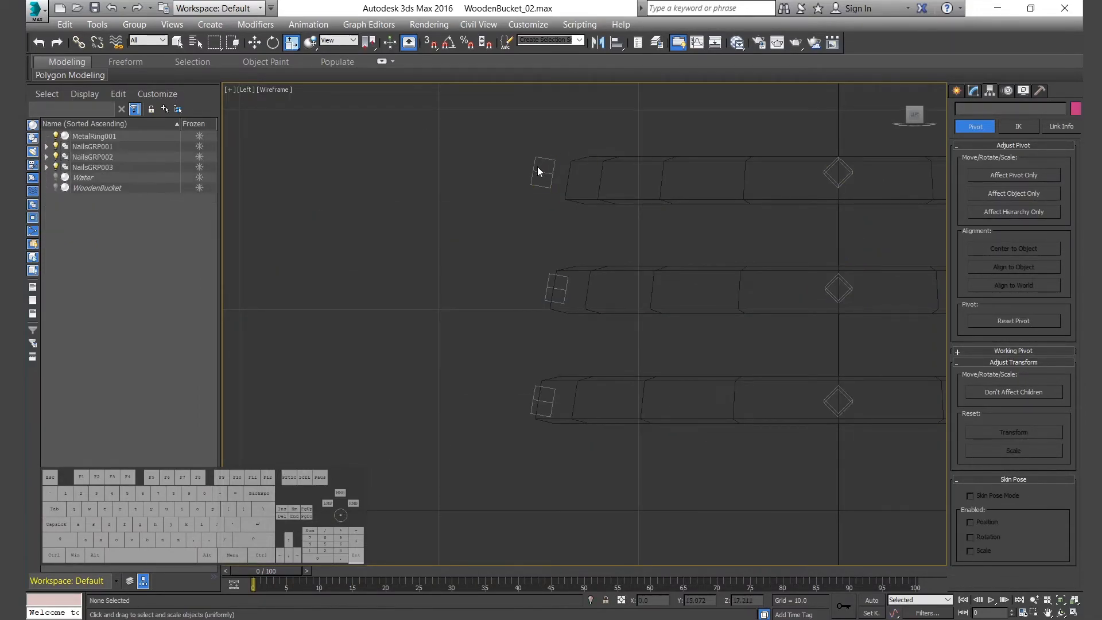
{"action": "left_click", "coordinate": [826, 204]}
{"action": "middle_click_drag", "start_coordinate": [801, 226], "coordinate": [665, 344]}
{"action": "scroll", "coordinate": [665, 344], "scroll_direction": "up", "scroll_amount": 2}
{"action": "left_click_drag", "start_coordinate": [712, 264], "coordinate": [713, 271]}
{"action": "scroll", "coordinate": [580, 268], "scroll_direction": "up", "scroll_amount": 2}
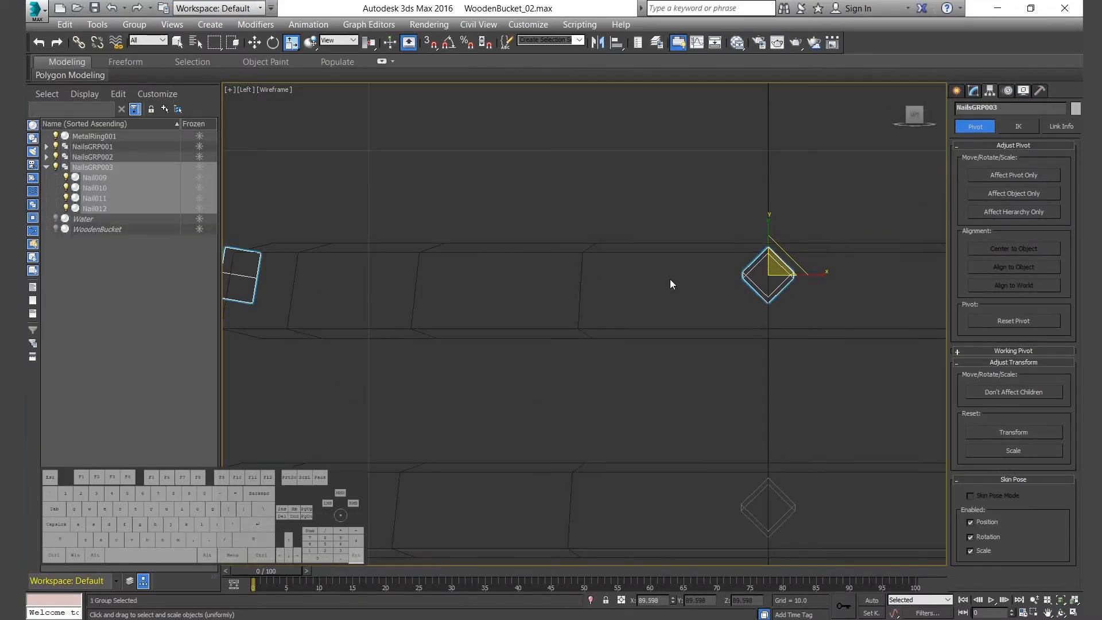
{"action": "key", "text": "w"}
{"action": "middle_click_drag", "start_coordinate": [670, 279], "coordinate": [670, 267]}
{"action": "left_click_drag", "start_coordinate": [820, 225], "coordinate": [821, 240]}
{"action": "key", "text": "r"}
{"action": "left_click_drag", "start_coordinate": [828, 276], "coordinate": [826, 277]}
{"action": "key", "text": "w"}
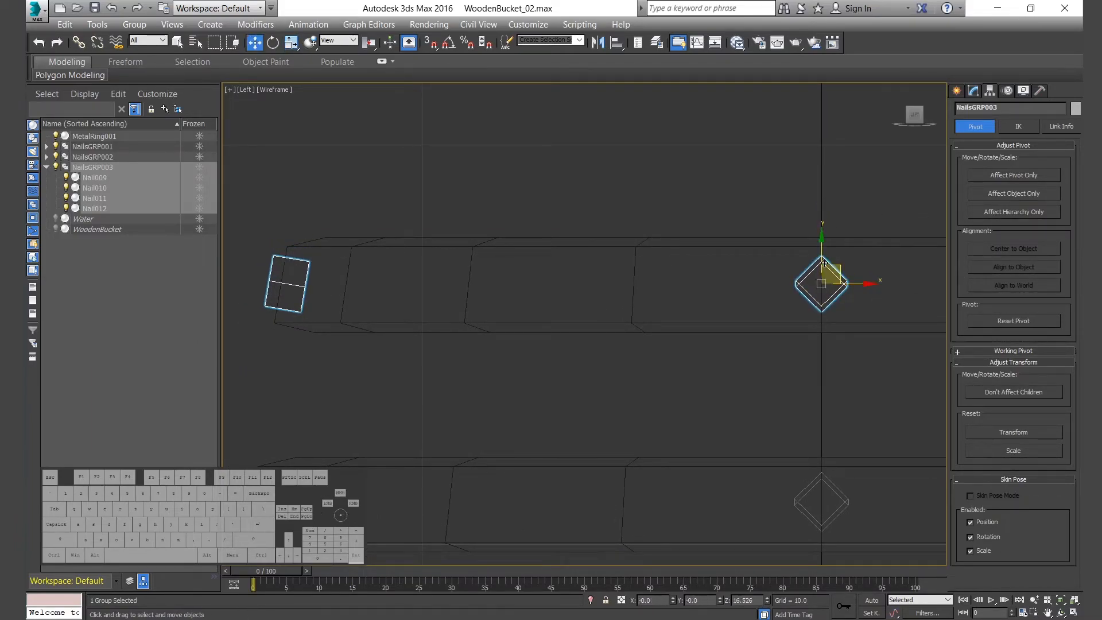
- Rotate NailsGRP002 to 45 degrees around Z so the middle ring's nails are staggered, and deselect it
{"action": "key", "text": "alt+w"}
{"action": "middle_click", "coordinate": [793, 415]}
{"action": "key", "text": "alt+w"}
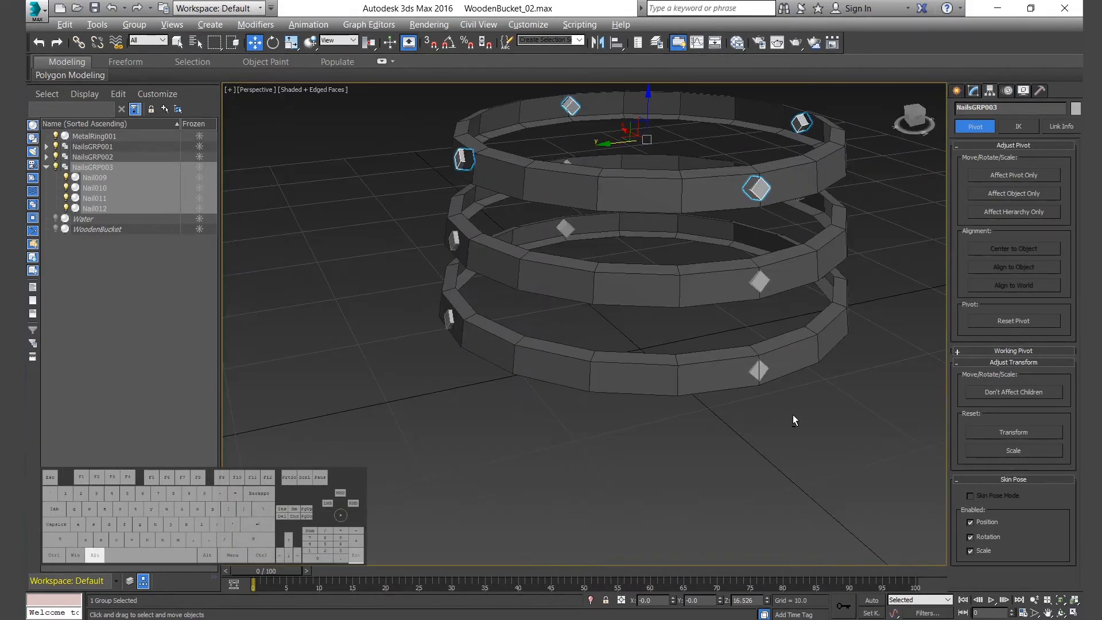
{"action": "scroll", "coordinate": [793, 402], "scroll_direction": "down", "scroll_amount": 3}
{"action": "middle_click_drag", "start_coordinate": [794, 394], "coordinate": [741, 384], "text": "alt"}
{"action": "left_click", "coordinate": [657, 307]}
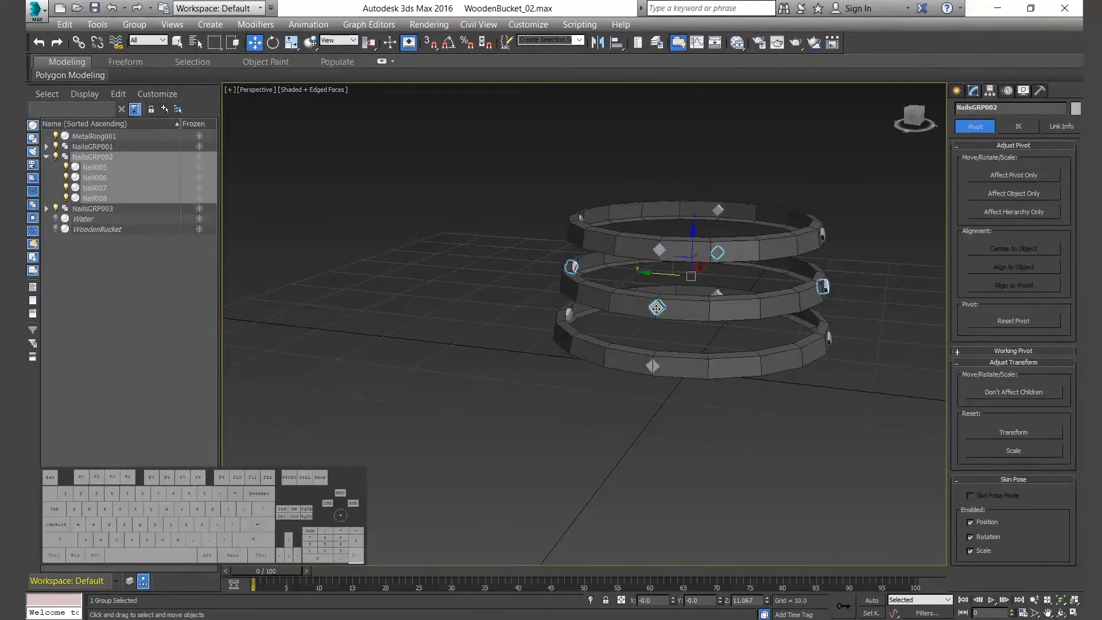
{"action": "key", "text": "e"}
{"action": "left_click_drag", "start_coordinate": [706, 285], "coordinate": [731, 286]}
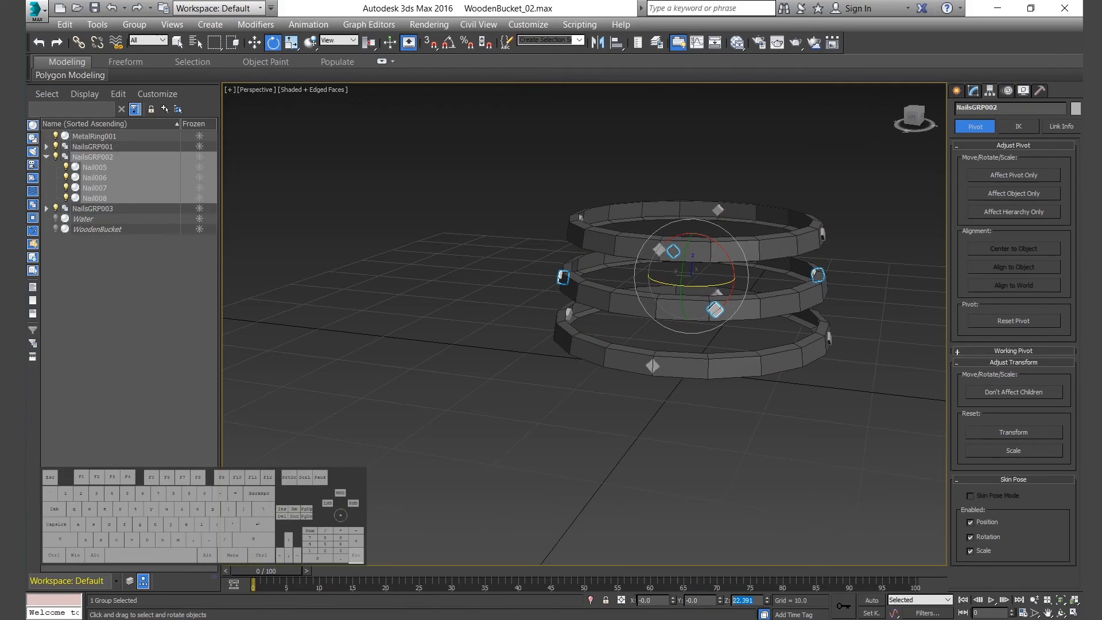
{"action": "type", "text": "45"}
{"action": "key", "text": "Return"}
{"action": "left_click", "coordinate": [683, 464]}
- Unhide the WoodenBucket and Water objects and save the scene
{"action": "middle_click_drag", "start_coordinate": [683, 463], "coordinate": [583, 448], "text": "alt"}
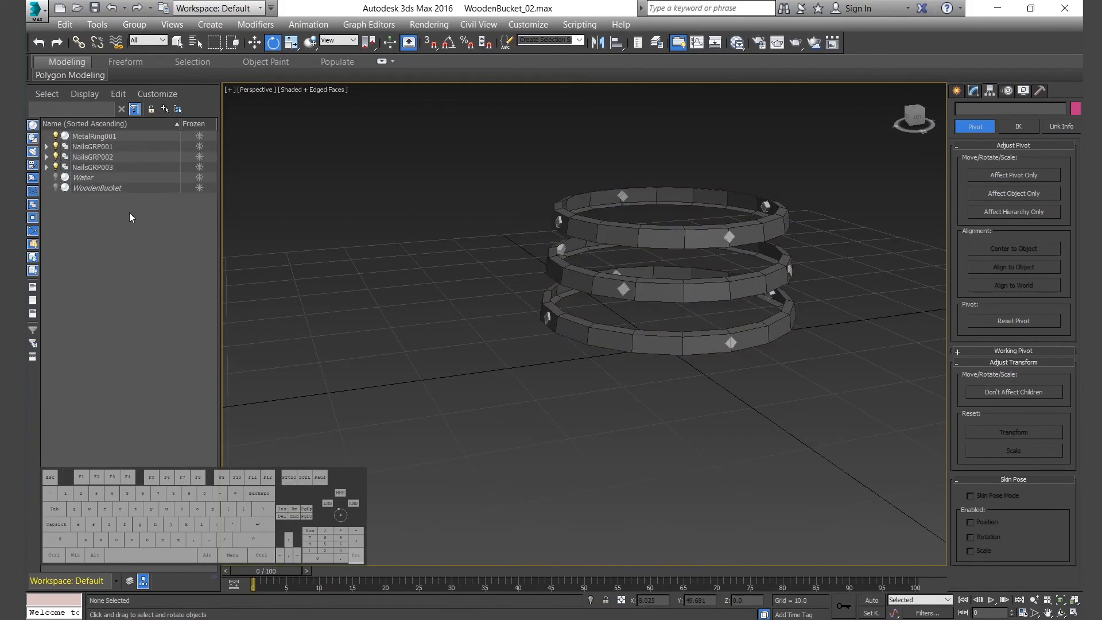
{"action": "left_click", "coordinate": [55, 188]}
{"action": "left_click", "coordinate": [56, 177]}
{"action": "middle_click_drag", "start_coordinate": [557, 223], "coordinate": [651, 342], "text": "alt"}
{"action": "scroll", "coordinate": [652, 342], "scroll_direction": "down", "scroll_amount": 3}
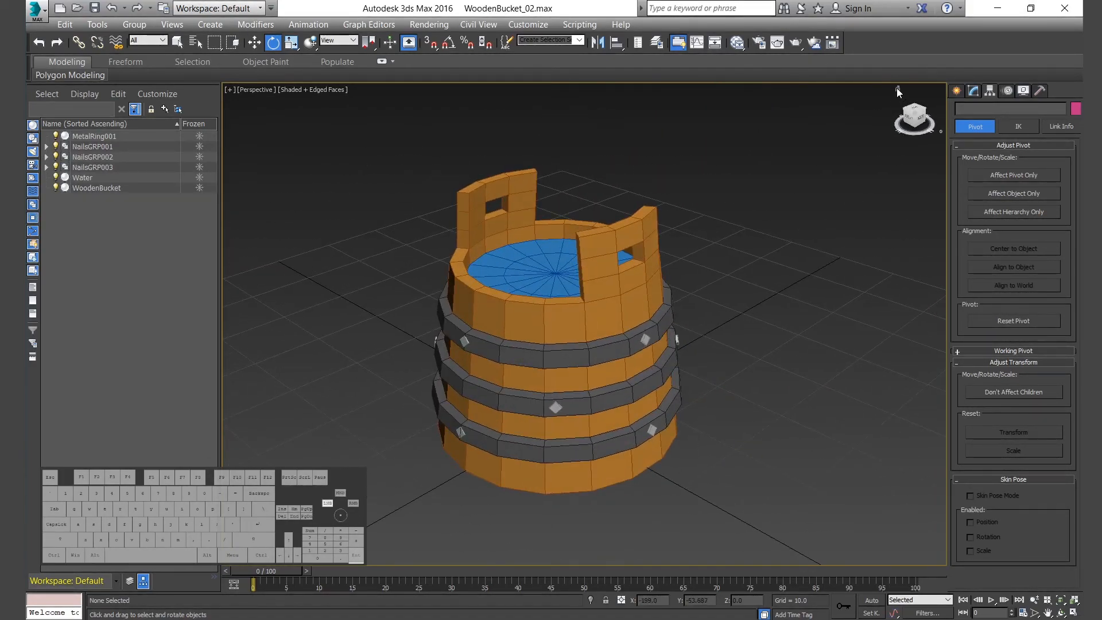
{"action": "scroll", "coordinate": [620, 277], "scroll_direction": "down", "scroll_amount": 3}
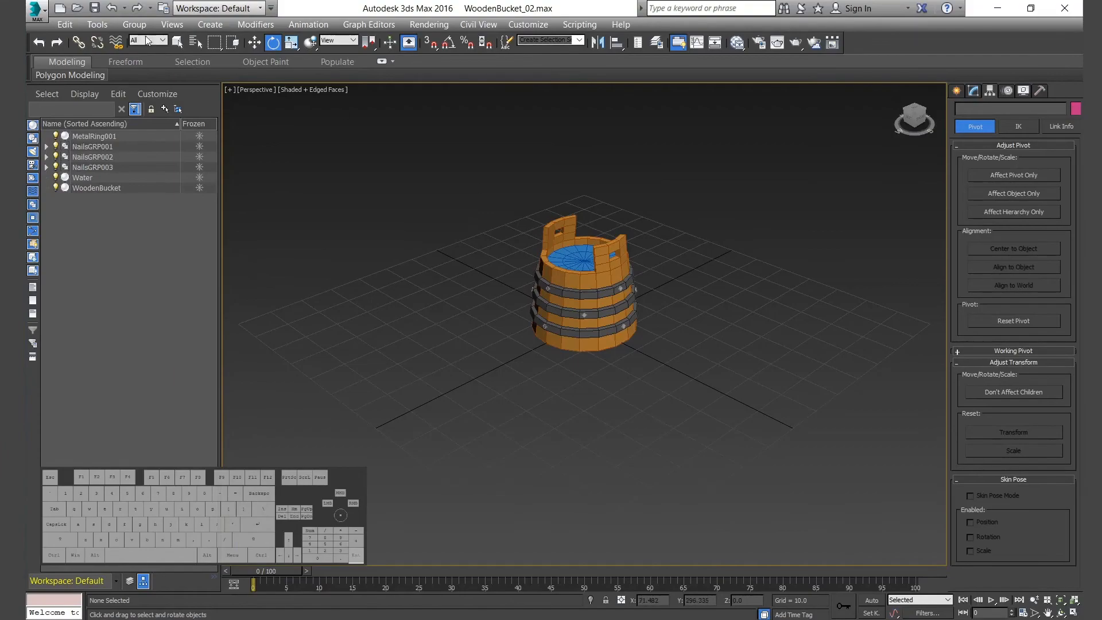
{"action": "key", "text": "z"}
{"action": "left_click", "coordinate": [94, 8]}
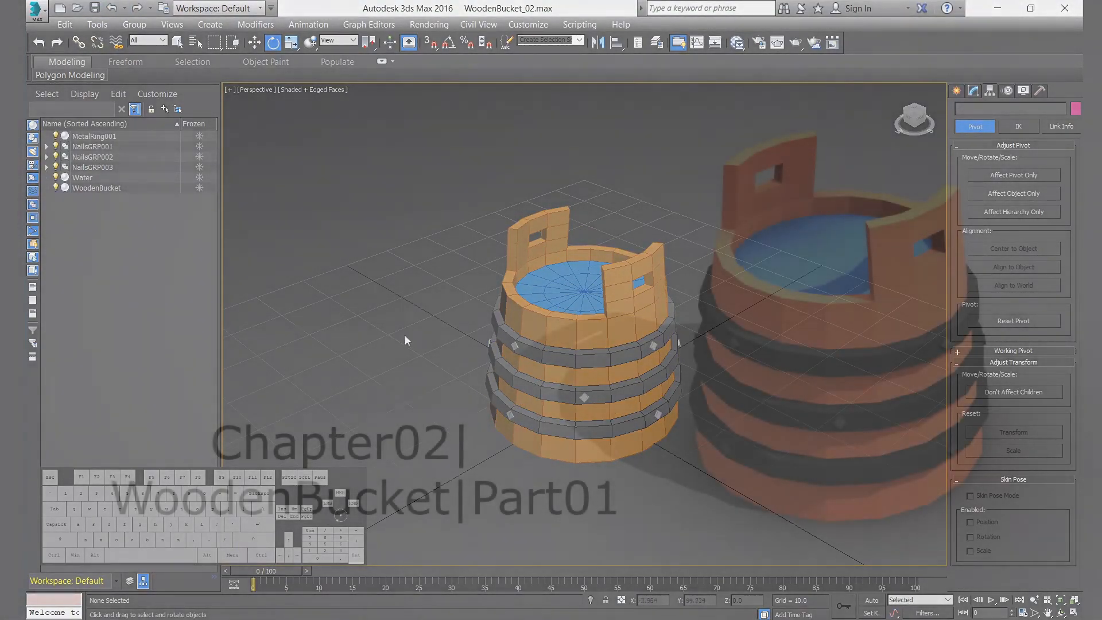